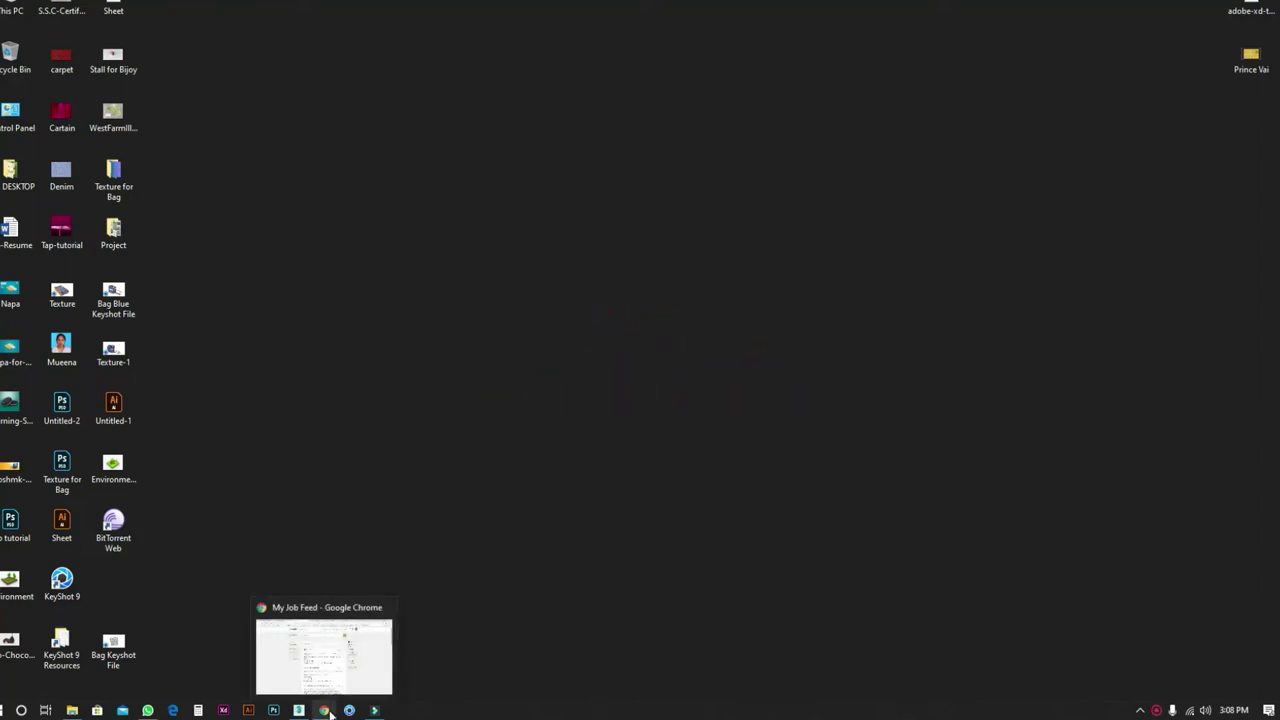
Step: Bring Chrome forward and open the Google homepage in a new tab
{"action": "left_click", "coordinate": [330, 711]}
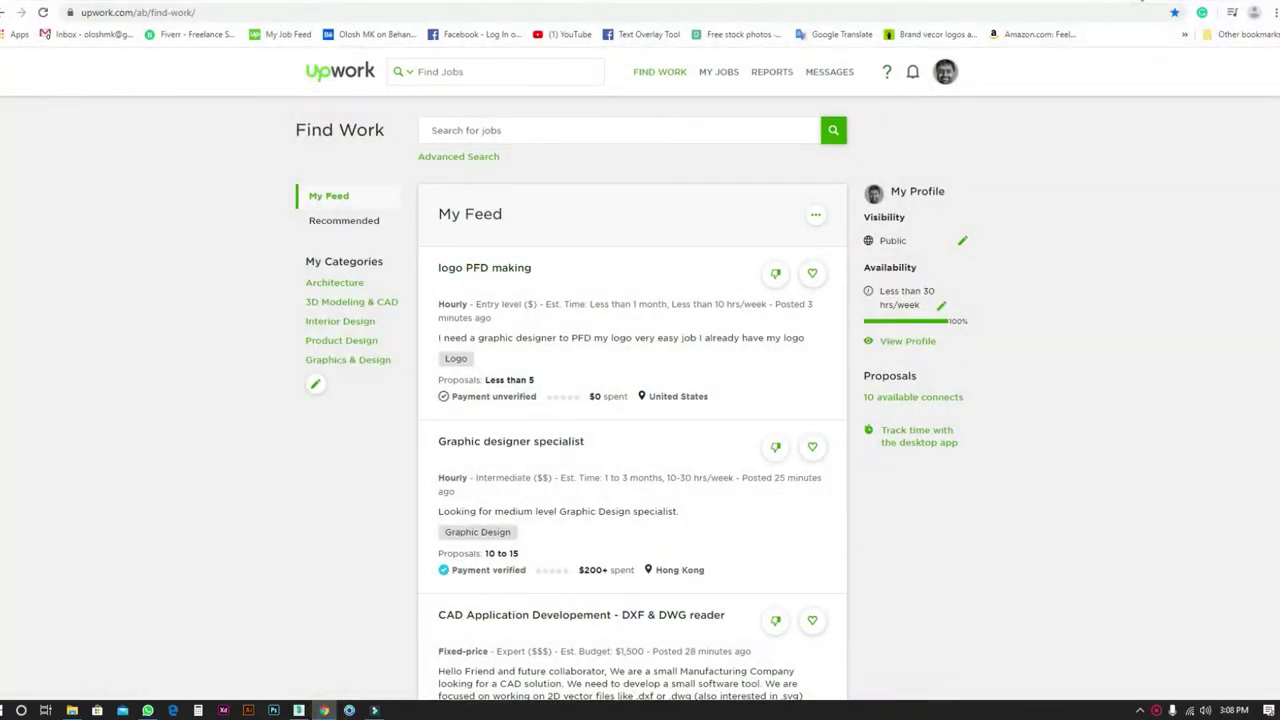
{"action": "left_click", "coordinate": [1140, 2]}
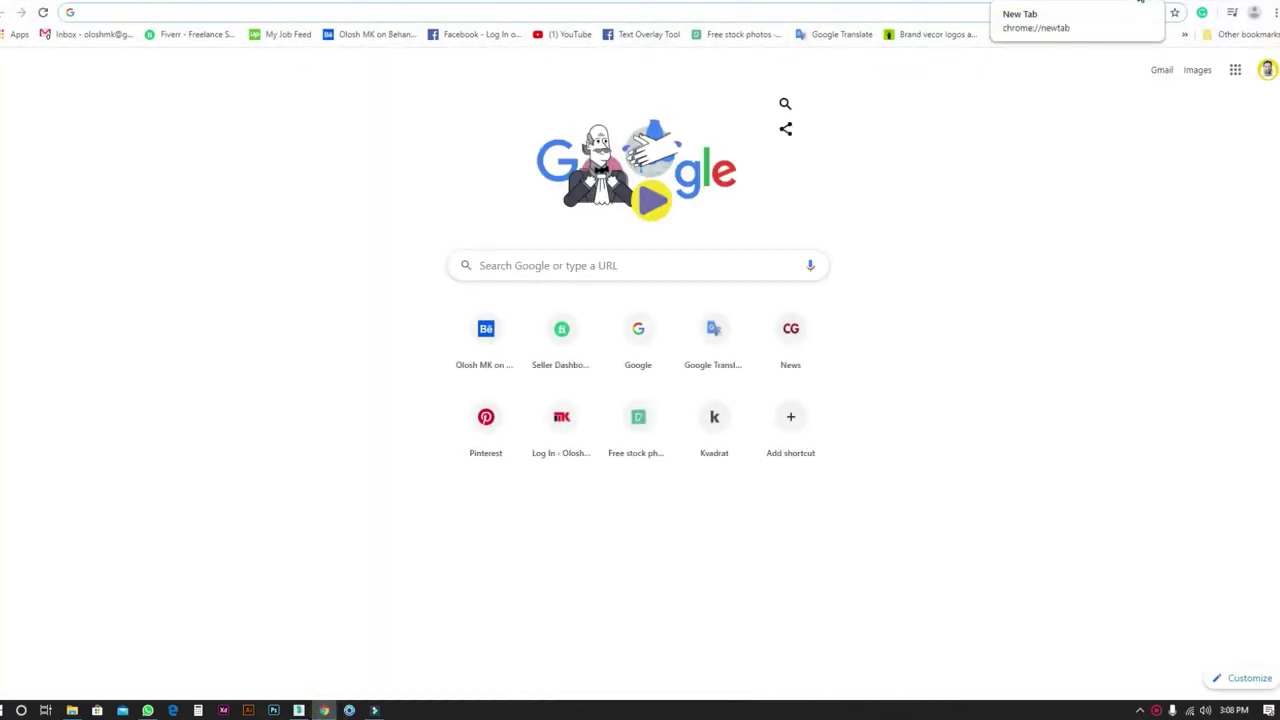
{"action": "type", "text": "g"}
{"action": "key", "text": "Return"}
Step: Search Google Images for 'ice cream with nuts' and open the chocolate popsicle picture
{"action": "type", "text": "ic"}
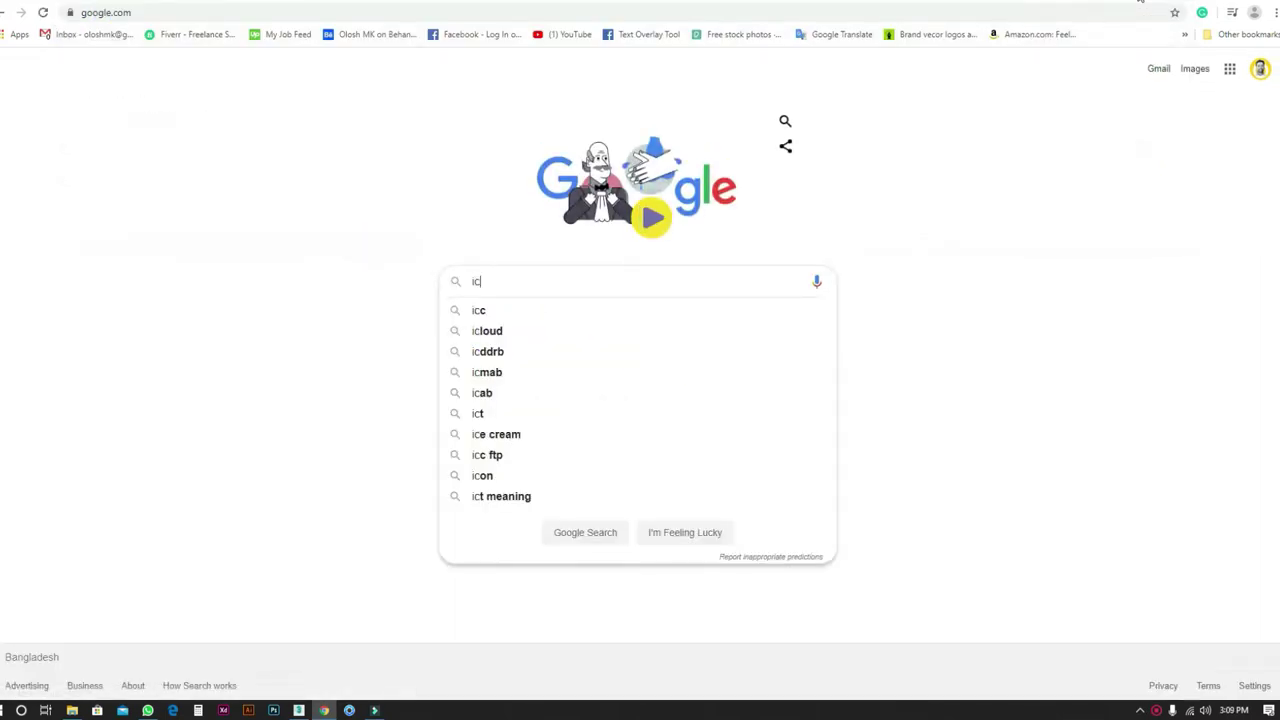
{"action": "type", "text": "e"}
{"action": "key", "text": "Down"}
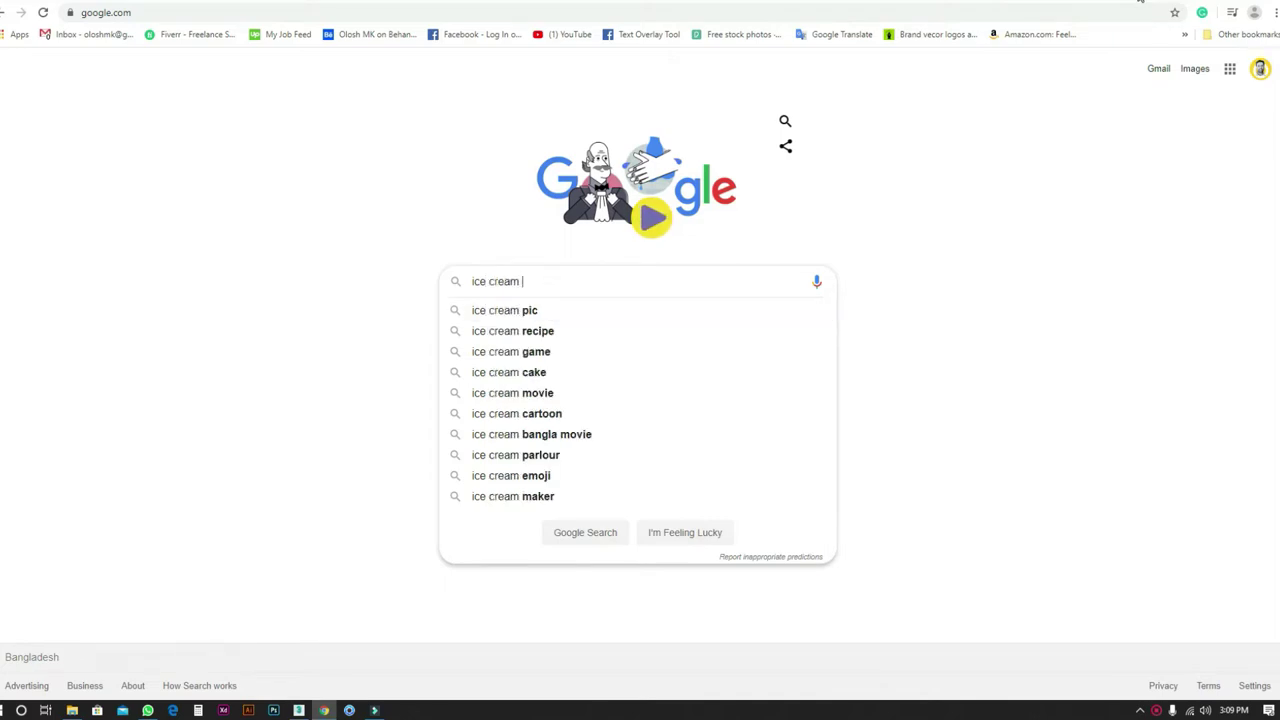
{"action": "type", "text": "with n"}
{"action": "key", "text": "Down"}
{"action": "key", "text": "Return"}
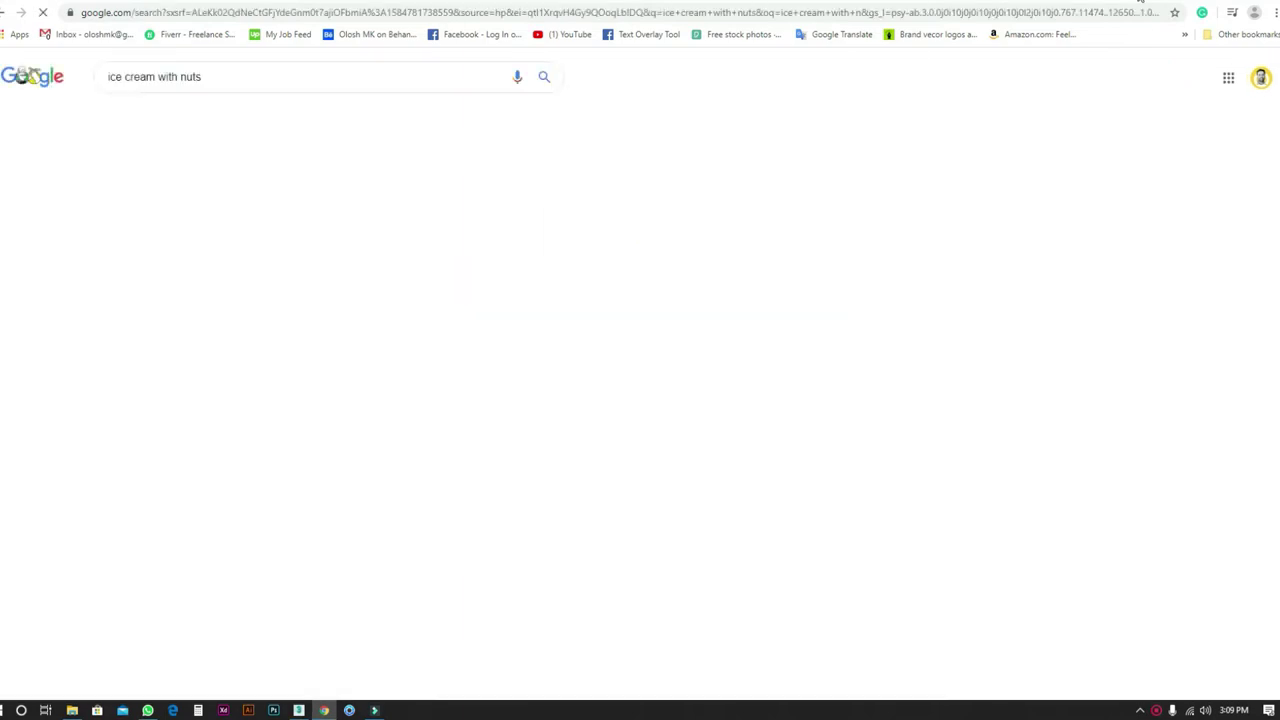
{"action": "left_click", "coordinate": [172, 176]}
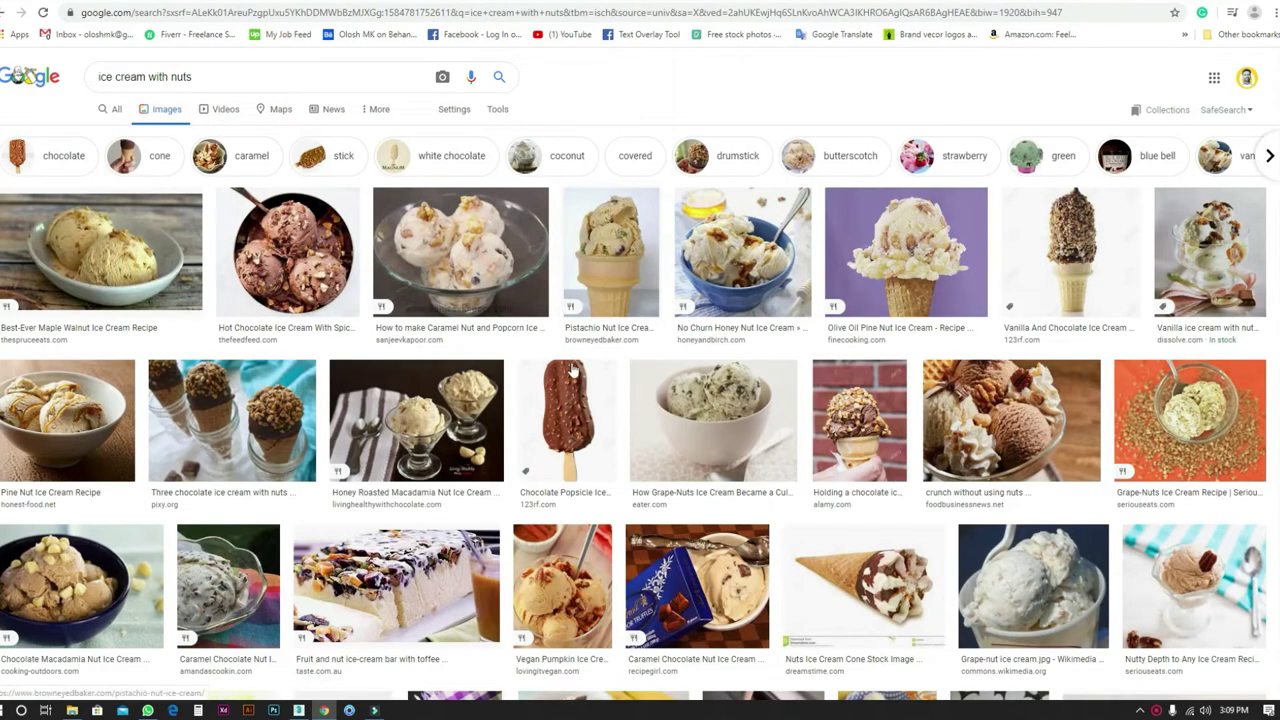
{"action": "left_click", "coordinate": [576, 400]}
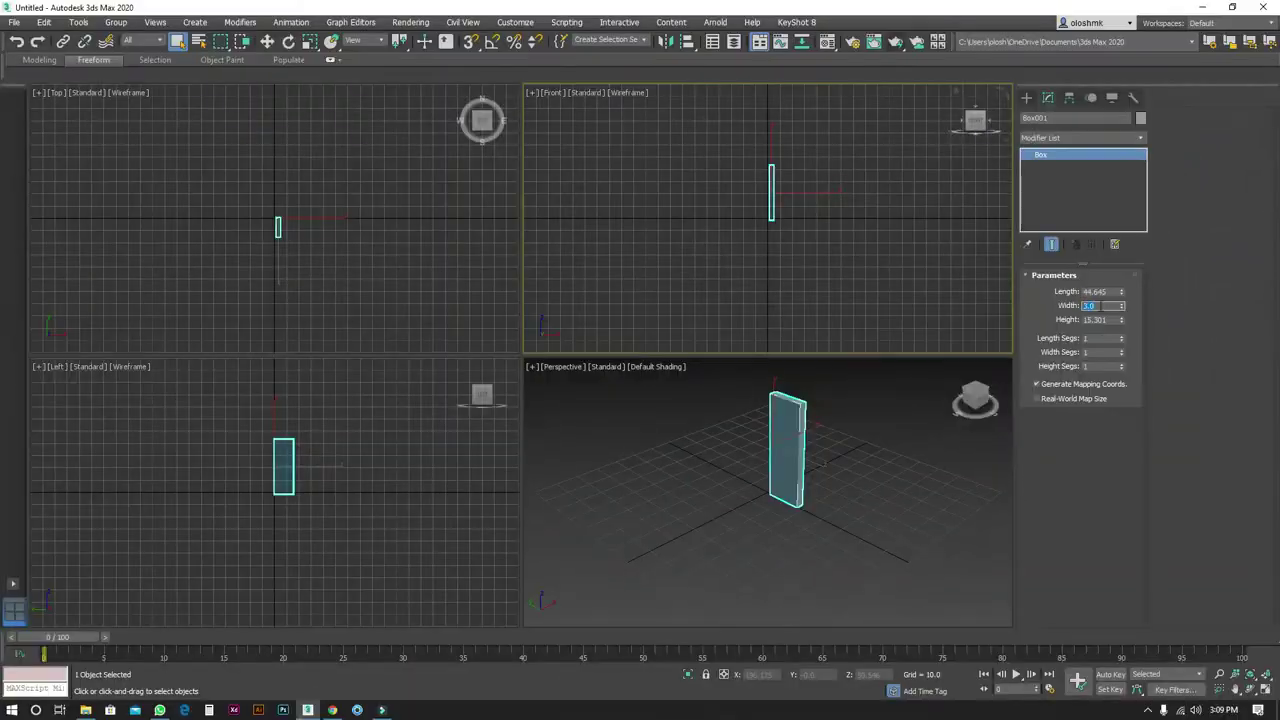
Step: Rotate the bar box in the enlarged perspective view, then return to the front wireframe view
{"action": "key", "text": "alt+w"}
{"action": "key", "text": "e"}
{"action": "mouse_move", "coordinate": [540, 222]}
{"action": "left_mouse_down"}
{"action": "mouse_move", "coordinate": [491, 148]}
{"action": "mouse_move", "coordinate": [508, 168]}
{"action": "left_mouse_up"}
{"action": "key", "text": "f"}
{"action": "key", "text": "w"}
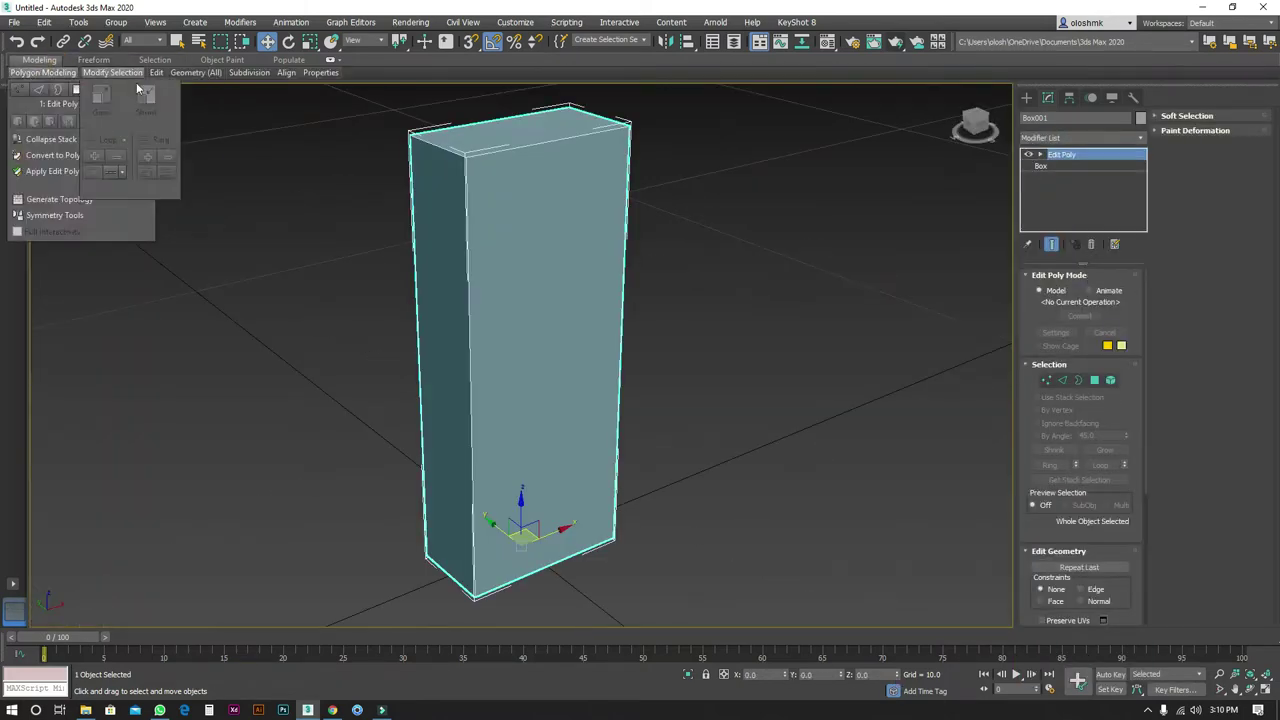
Step: Scale the box's four middle vertices inward, add horizontal edge loops and show the TurboSmooth result
{"action": "key", "text": "1"}
{"action": "left_click_drag", "start_coordinate": [420, 166], "coordinate": [889, 294]}
{"action": "middle_click_drag", "start_coordinate": [889, 294], "coordinate": [366, 397], "text": "alt"}
{"action": "key", "text": "r"}
{"action": "left_click_drag", "start_coordinate": [560, 440], "coordinate": [678, 445]}
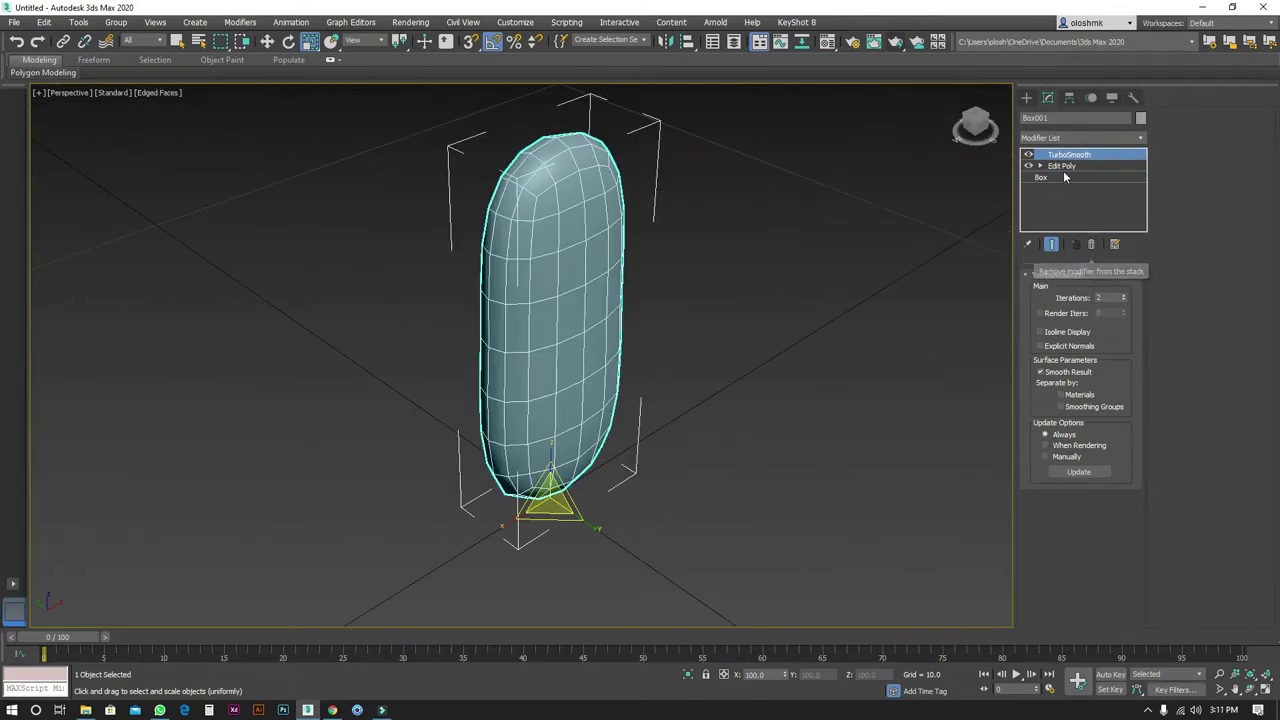
{"action": "left_click", "coordinate": [1061, 166]}
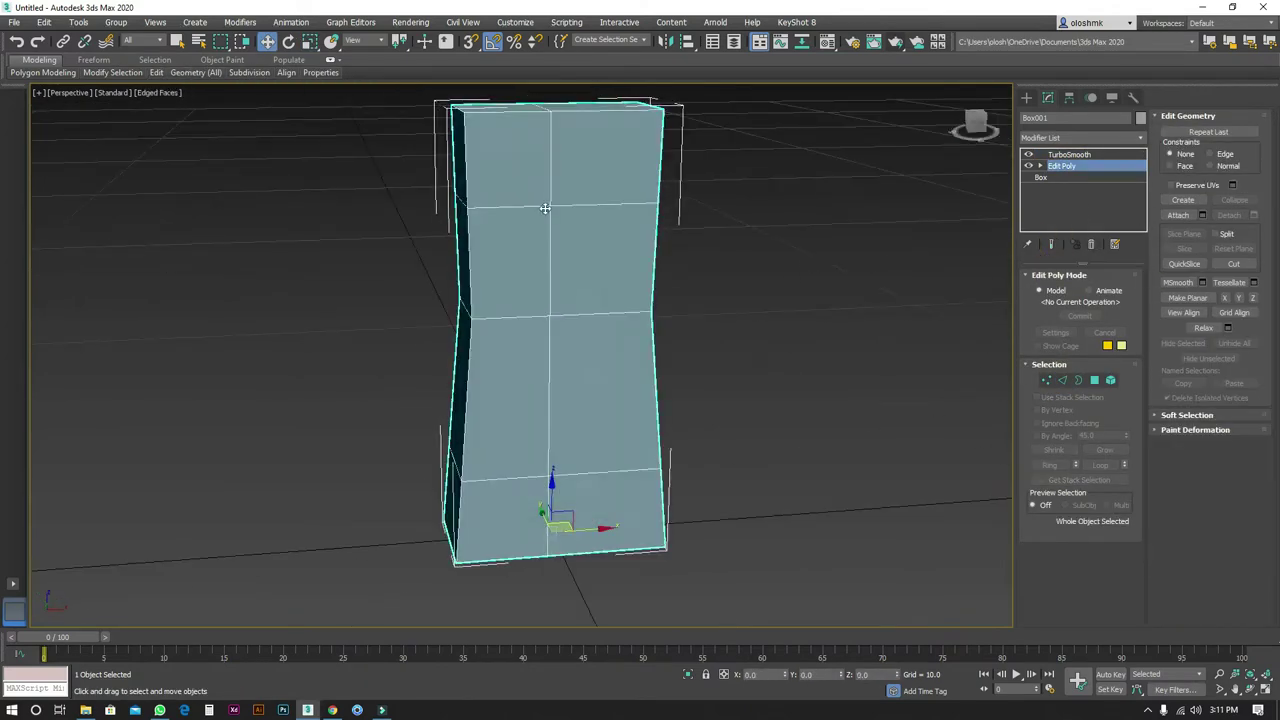
{"action": "left_click", "coordinate": [1051, 244]}
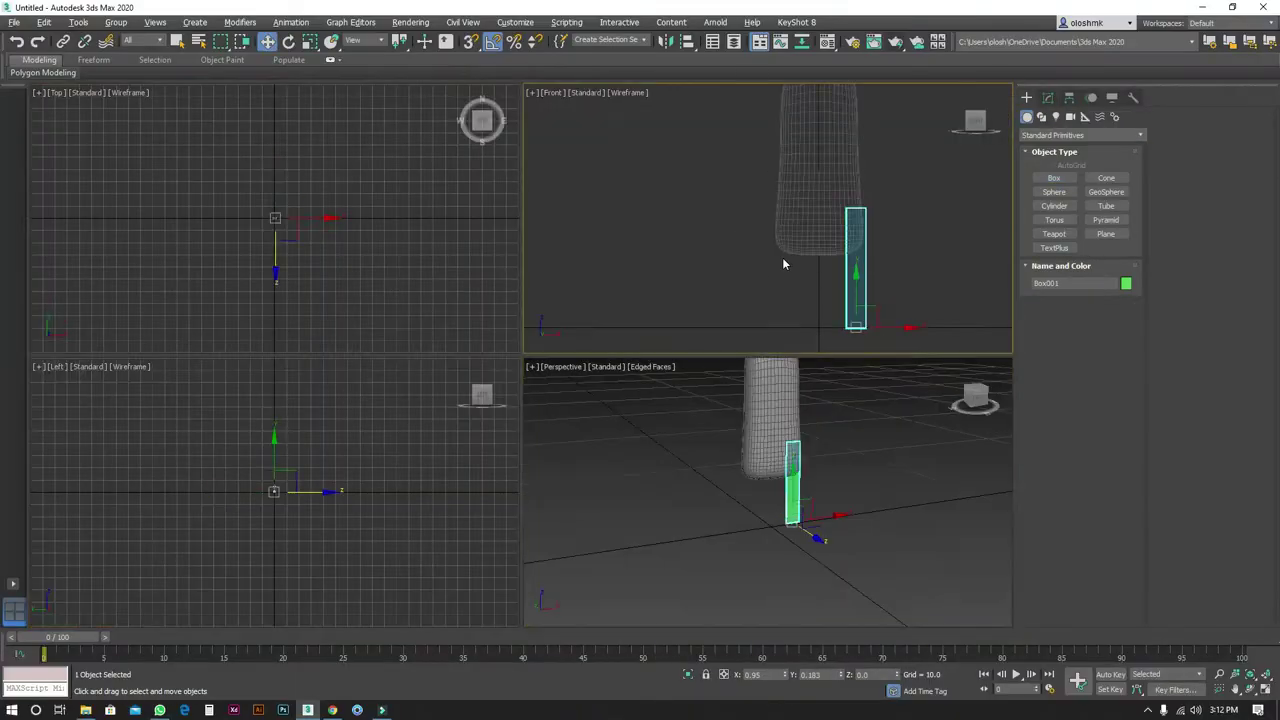
Step: Check the stick box's dimensions and select its four bottom vertices to taper them
{"action": "key", "text": "alt+w"}
{"action": "left_click", "coordinate": [1047, 97]}
{"action": "key", "text": "alt+w"}
{"action": "key", "text": "alt+w"}
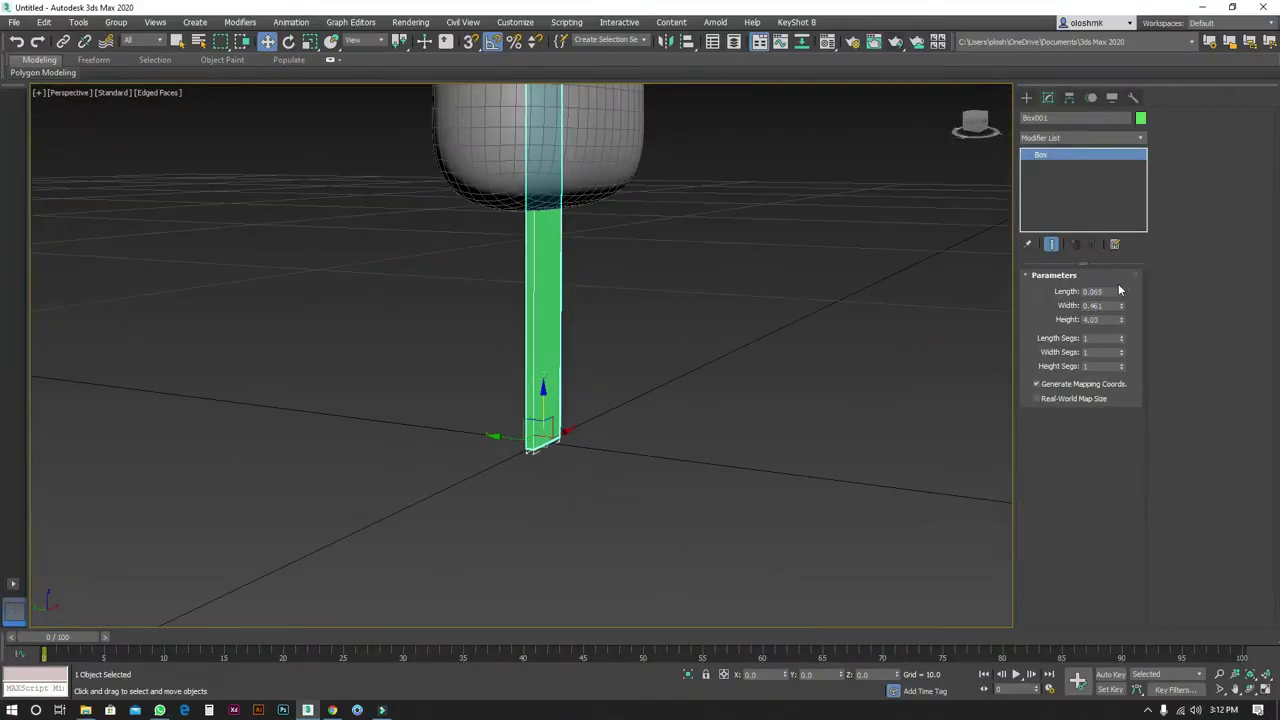
{"action": "key", "text": "1"}
{"action": "left_click_drag", "start_coordinate": [505, 410], "coordinate": [560, 440]}
{"action": "scroll", "coordinate": [552, 430], "scroll_direction": "up", "scroll_amount": 2}
{"action": "key", "text": "w"}
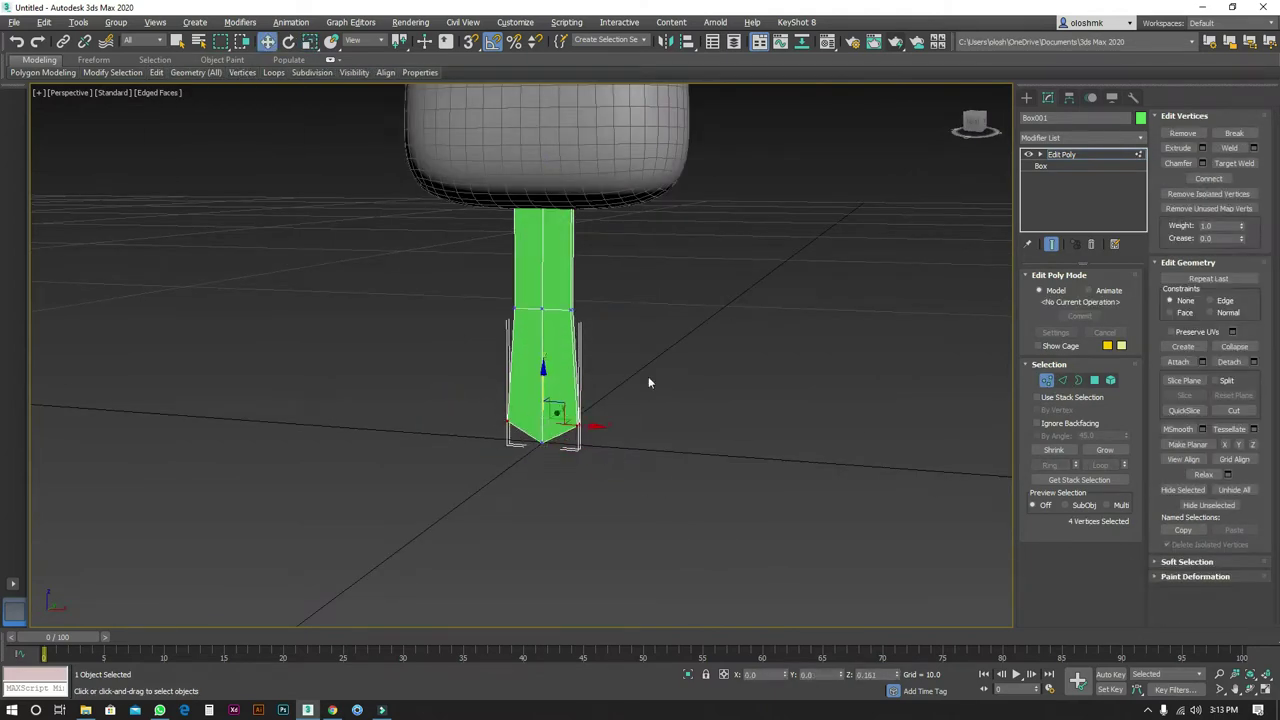
{"action": "middle_click_drag", "start_coordinate": [543, 375], "coordinate": [531, 337], "text": "alt"}
Step: Select the stick's edge ring, move its upper vertices up into the bar, and show smoothing
{"action": "left_click", "coordinate": [1080, 137]}
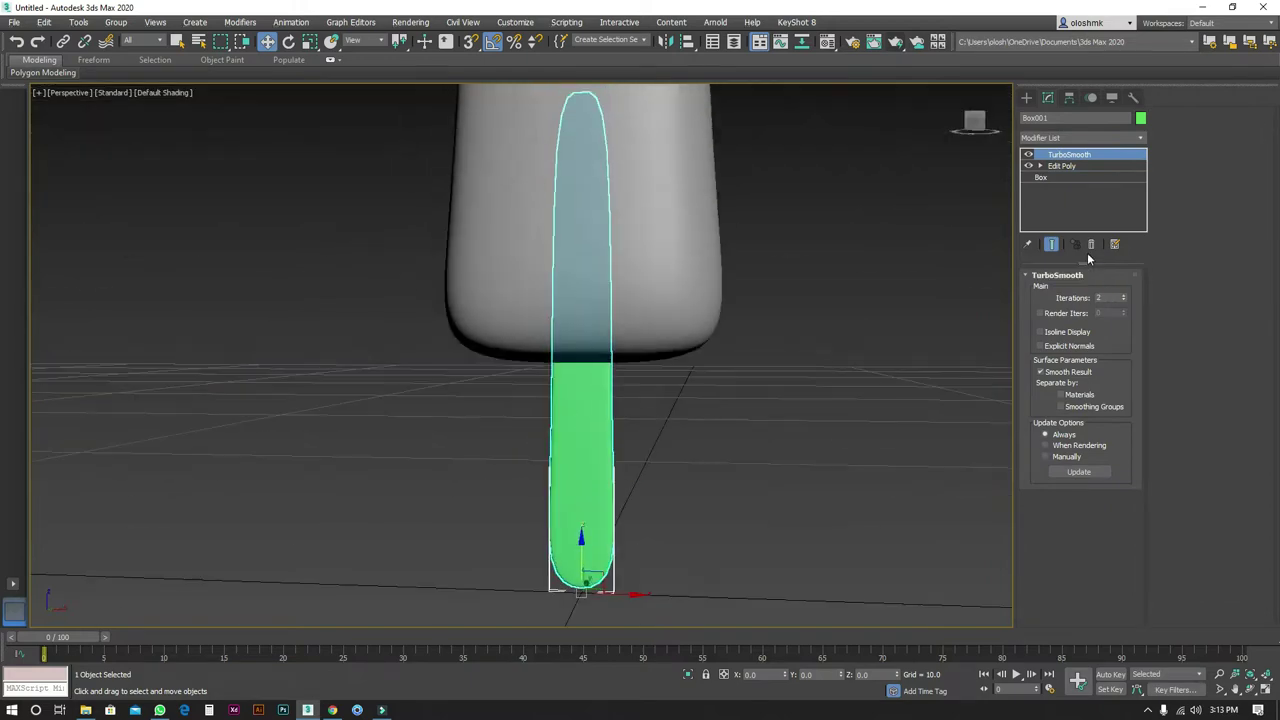
{"action": "left_click", "coordinate": [1060, 165]}
{"action": "key", "text": "alt+w"}
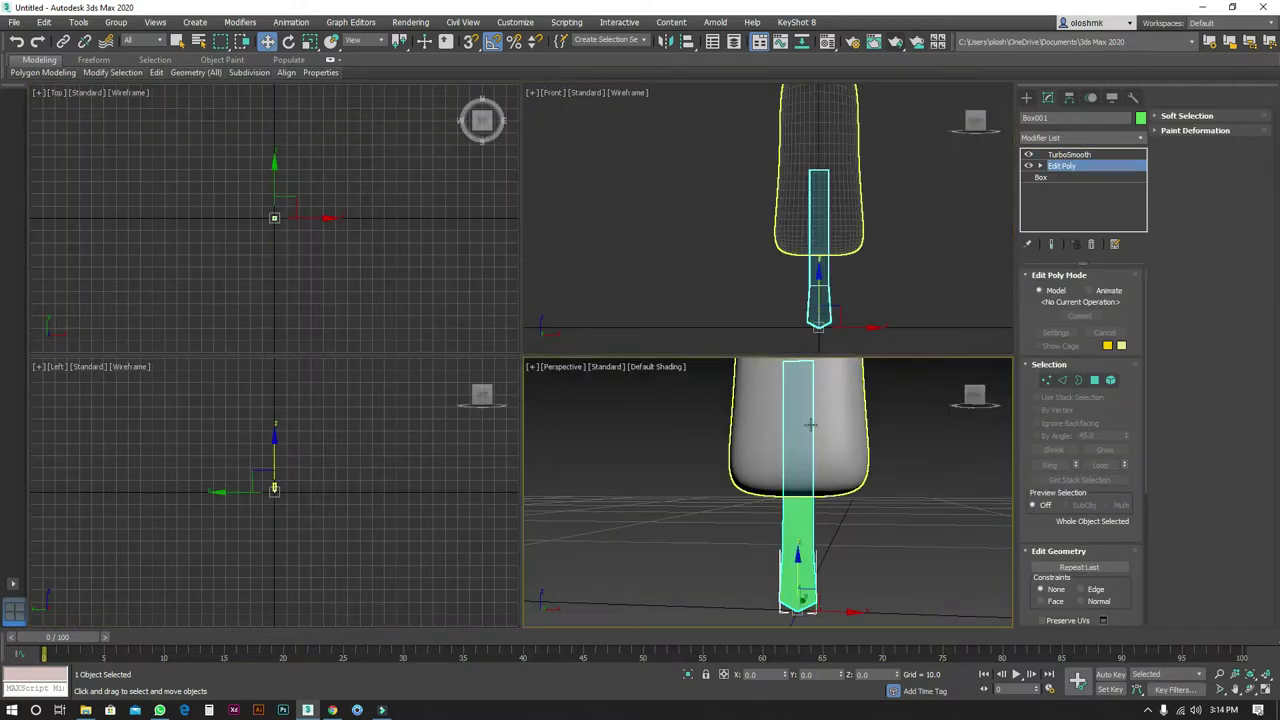
{"action": "key", "text": "alt+w"}
{"action": "key", "text": "2"}
{"action": "scroll", "coordinate": [130, 218], "scroll_direction": "up", "scroll_amount": 3}
{"action": "scroll", "coordinate": [130, 218], "scroll_direction": "down", "scroll_amount": 2}
{"action": "left_click", "coordinate": [642, 370]}
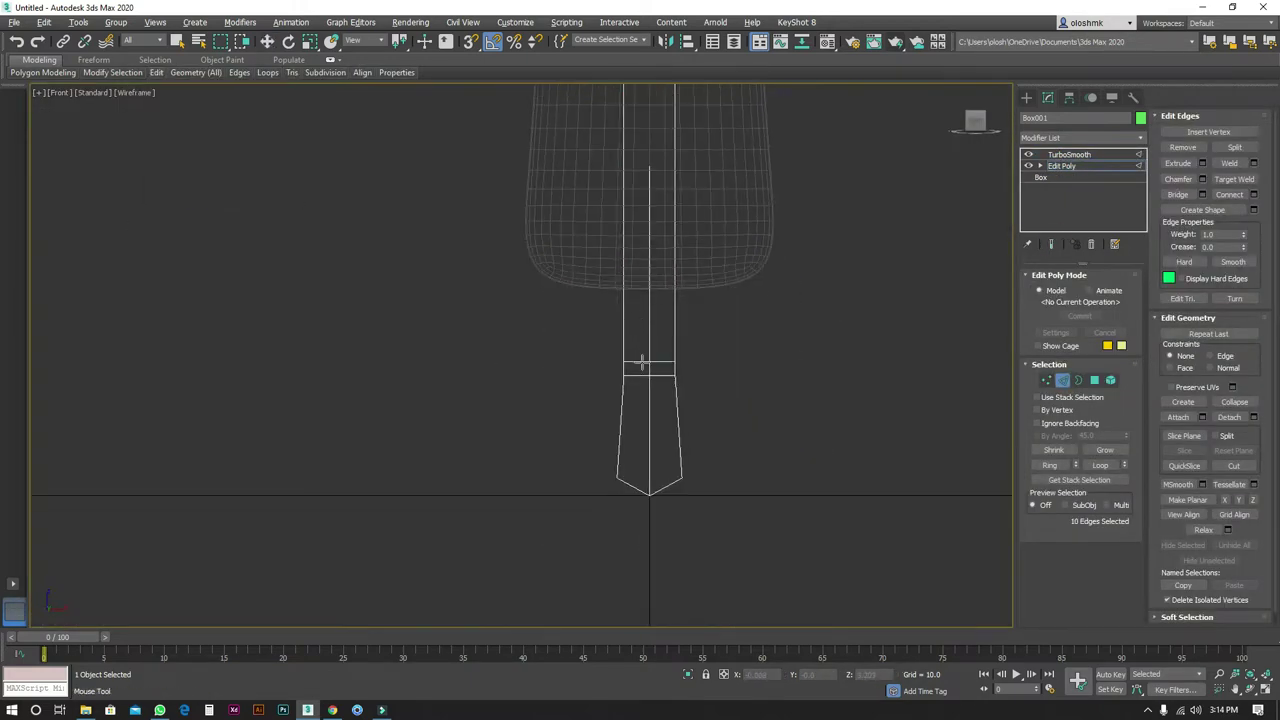
{"action": "key", "text": "1"}
{"action": "left_click_drag", "start_coordinate": [654, 331], "coordinate": [669, 155]}
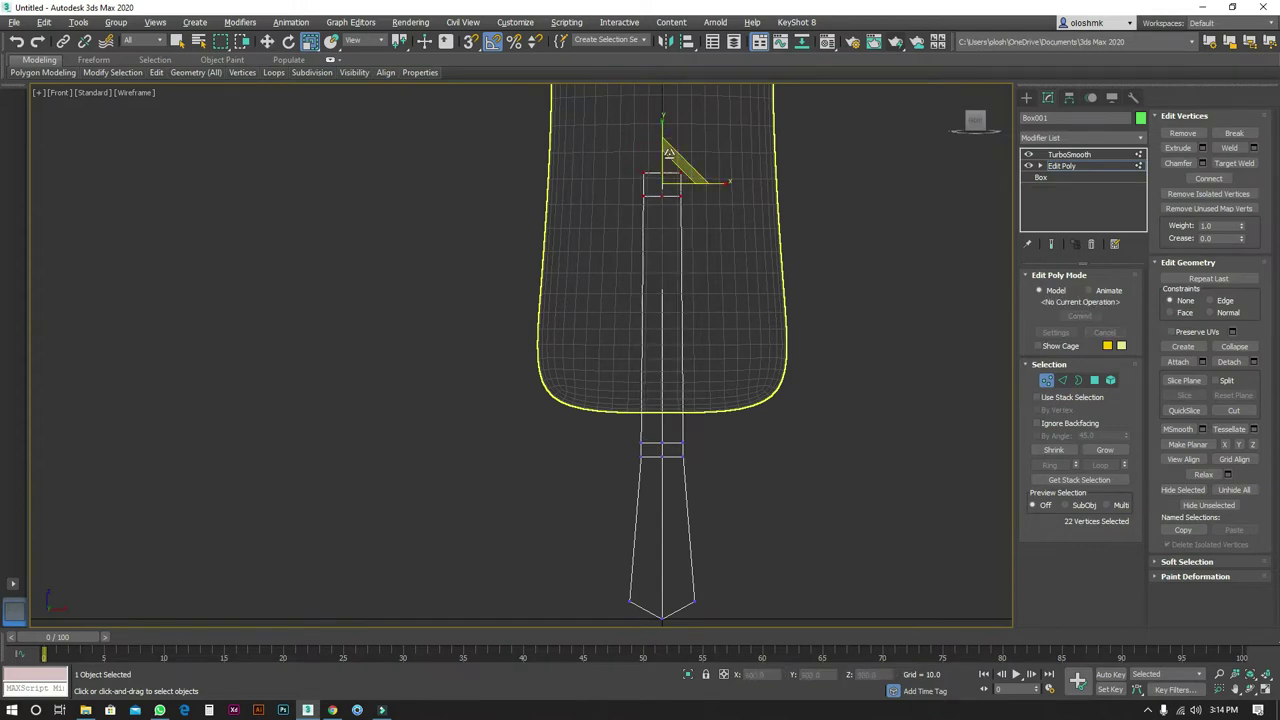
{"action": "key", "text": "p"}
{"action": "left_click", "coordinate": [1069, 154]}
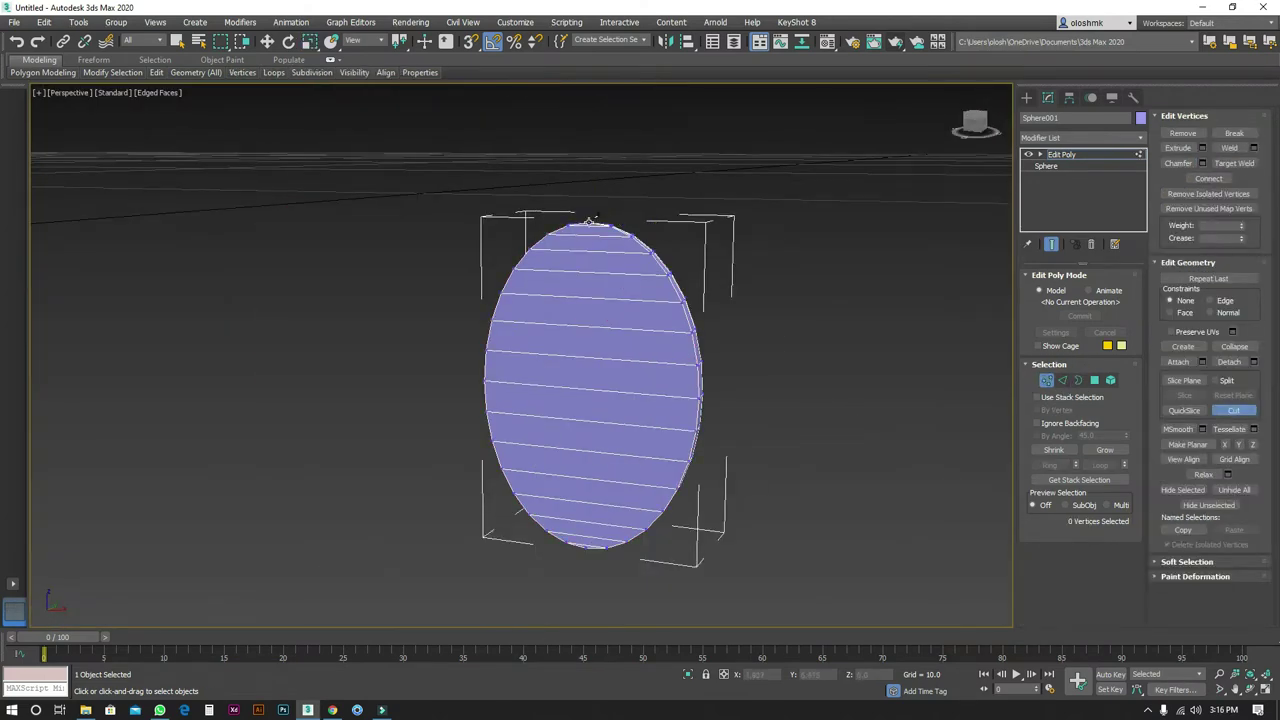
Step: Extrude an edge into a ridge down the nut sphere and return to its Edit Poly level
{"action": "left_click_drag", "start_coordinate": [530, 372], "coordinate": [530, 358]}
{"action": "left_click", "coordinate": [1062, 154]}
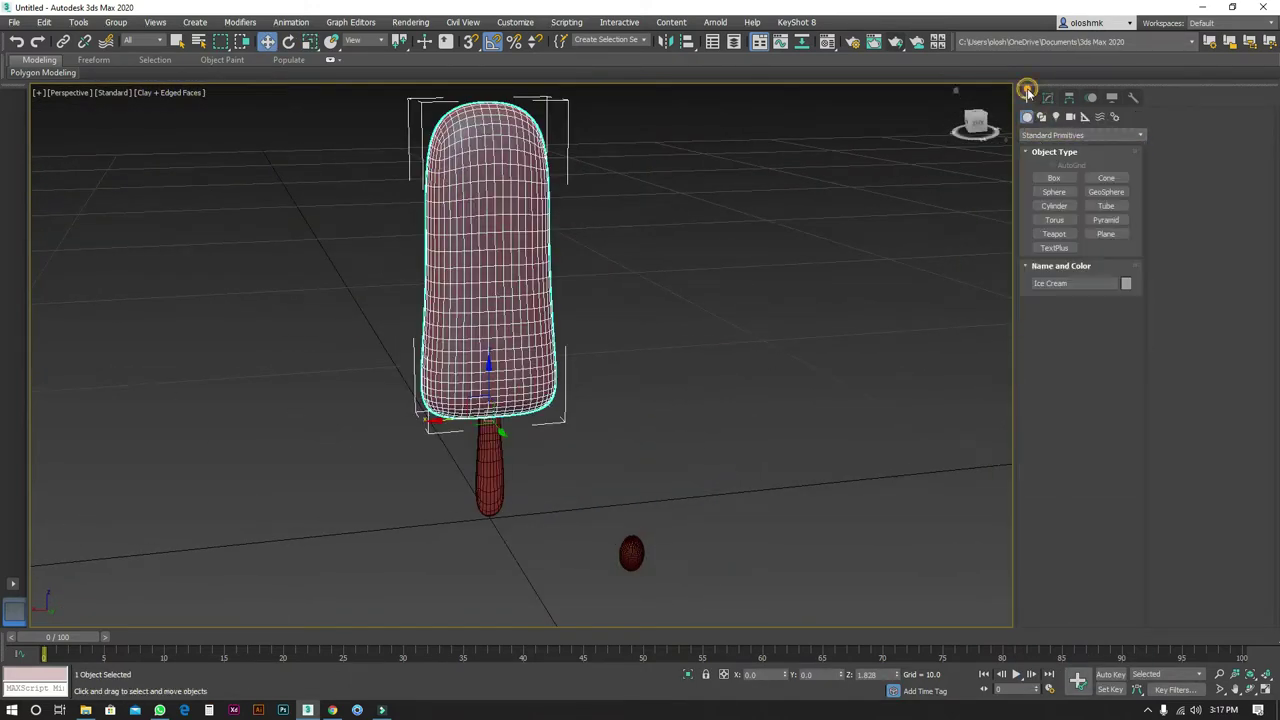
{"action": "left_click", "coordinate": [1097, 187]}
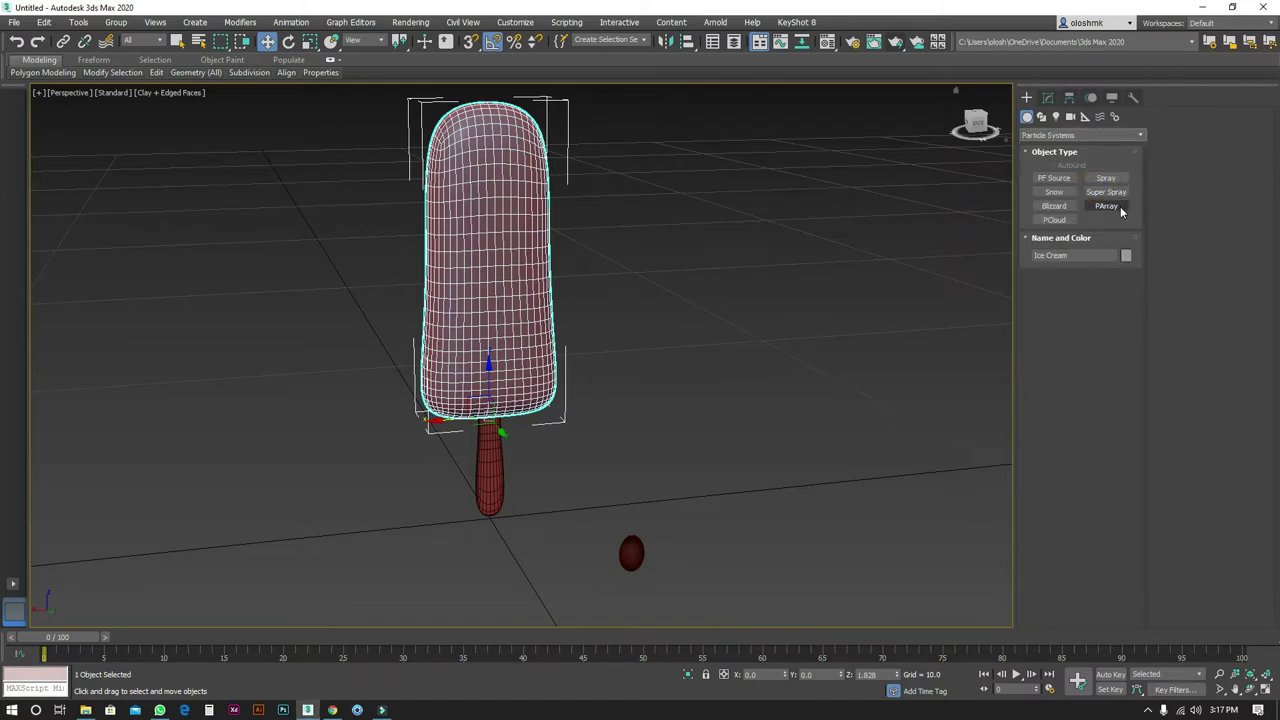
Step: Create a PArray particle emitter beside the popsicle
{"action": "left_click", "coordinate": [1120, 206]}
{"action": "left_click", "coordinate": [778, 479]}
{"action": "left_click_drag", "start_coordinate": [778, 479], "coordinate": [757, 455]}
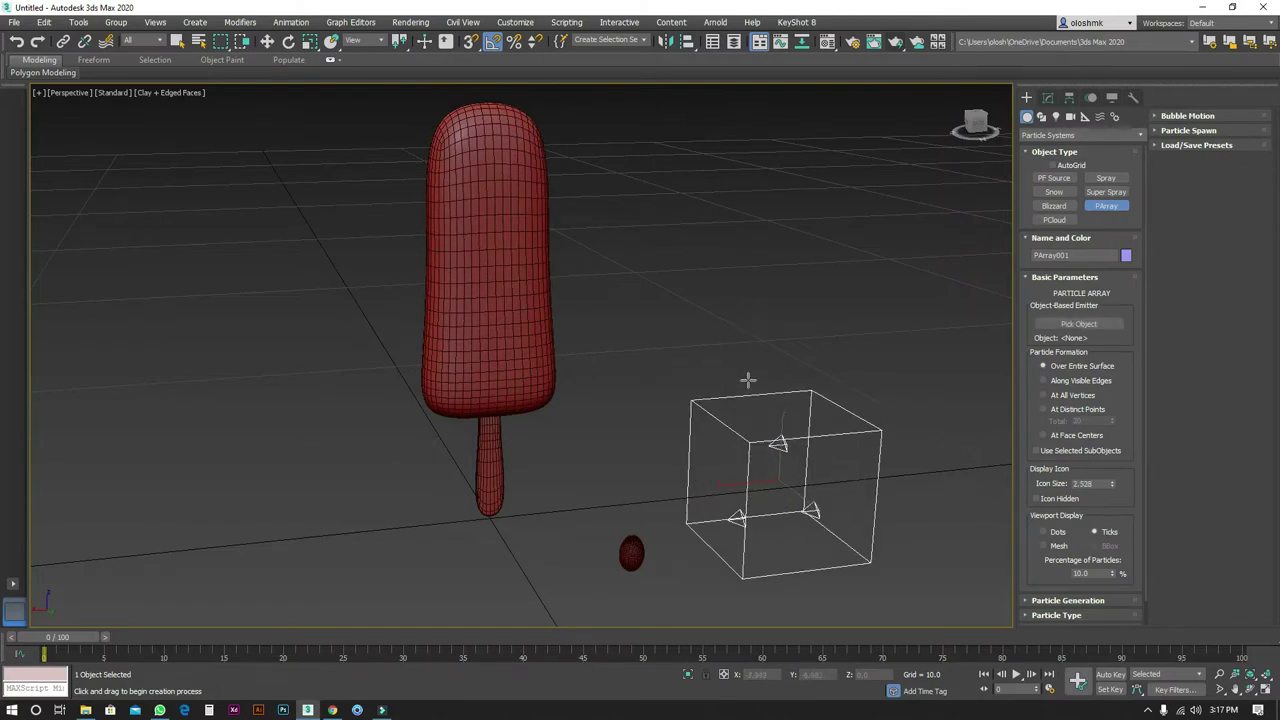
{"action": "key", "text": "w"}
{"action": "middle_click_drag", "start_coordinate": [777, 440], "coordinate": [777, 440], "text": "alt"}
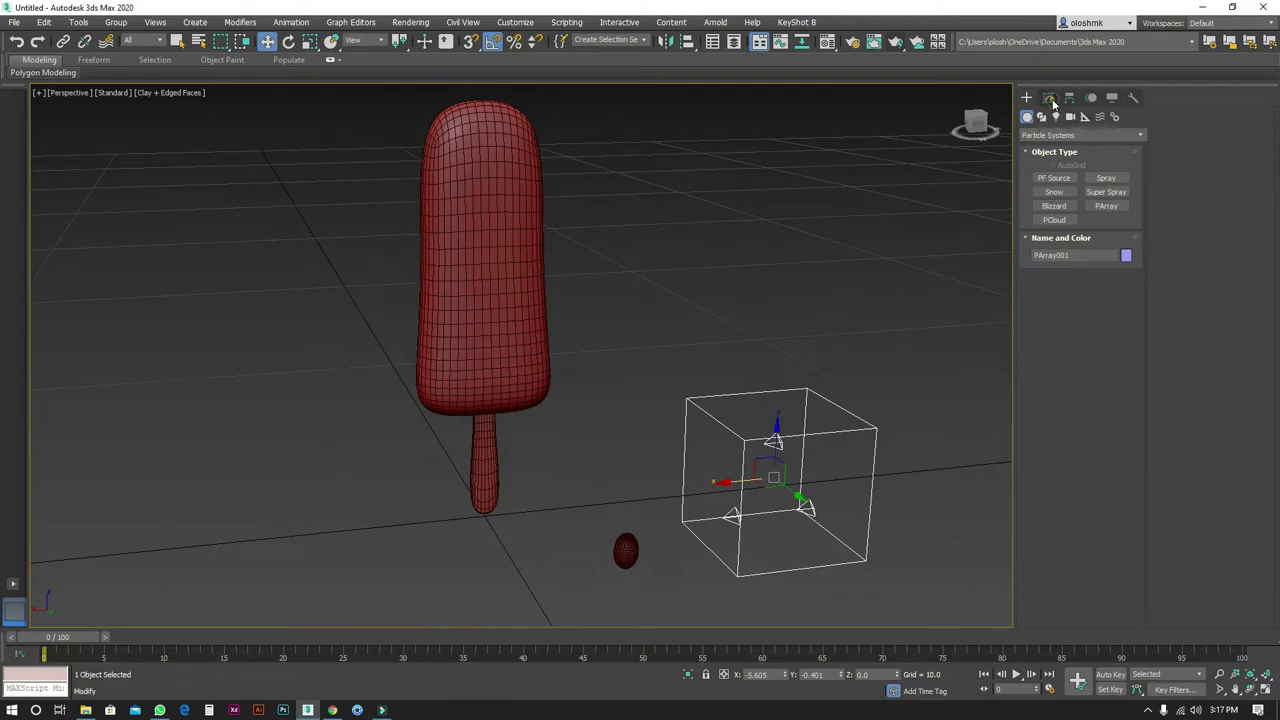
Step: Pick the Ice Cream bar as the emitter, show particles as Mesh, and choose Instanced Geometry
{"action": "left_click", "coordinate": [1050, 100]}
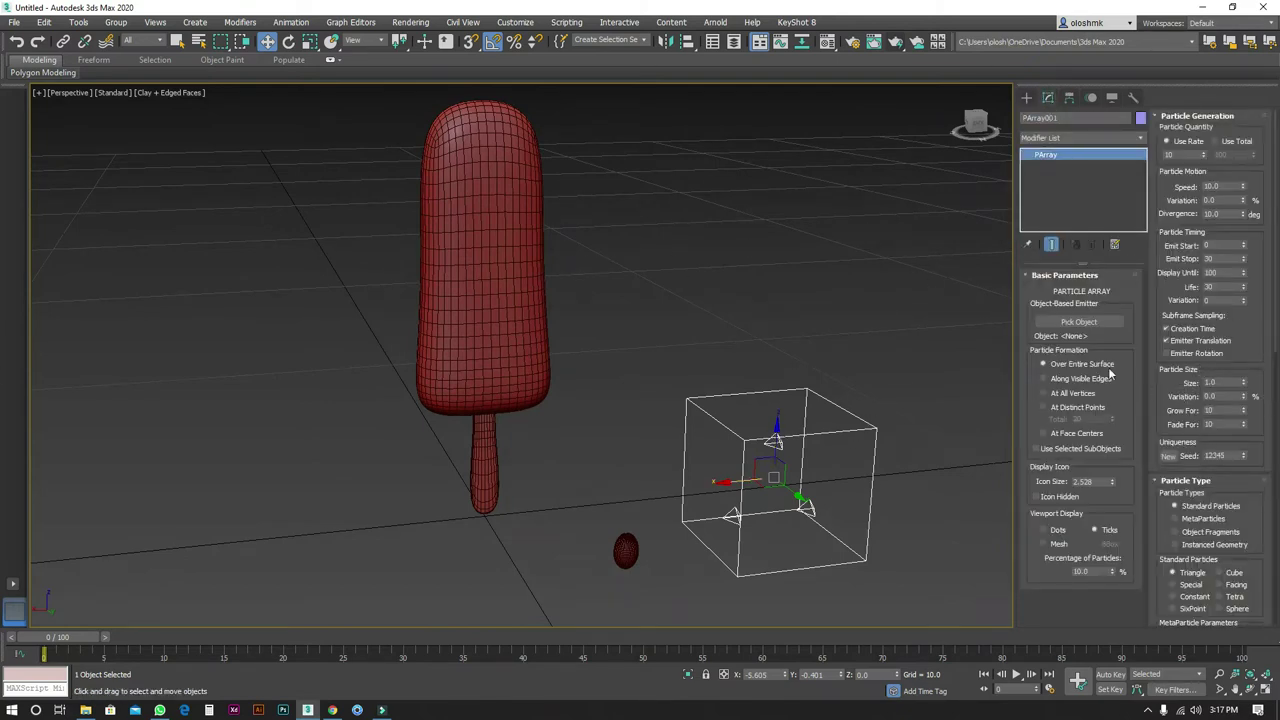
{"action": "left_click", "coordinate": [1080, 321]}
{"action": "left_click", "coordinate": [1076, 324]}
{"action": "left_click", "coordinate": [505, 272]}
{"action": "left_click", "coordinate": [1055, 543]}
{"action": "scroll", "coordinate": [1220, 545], "scroll_direction": "down", "scroll_amount": 2}
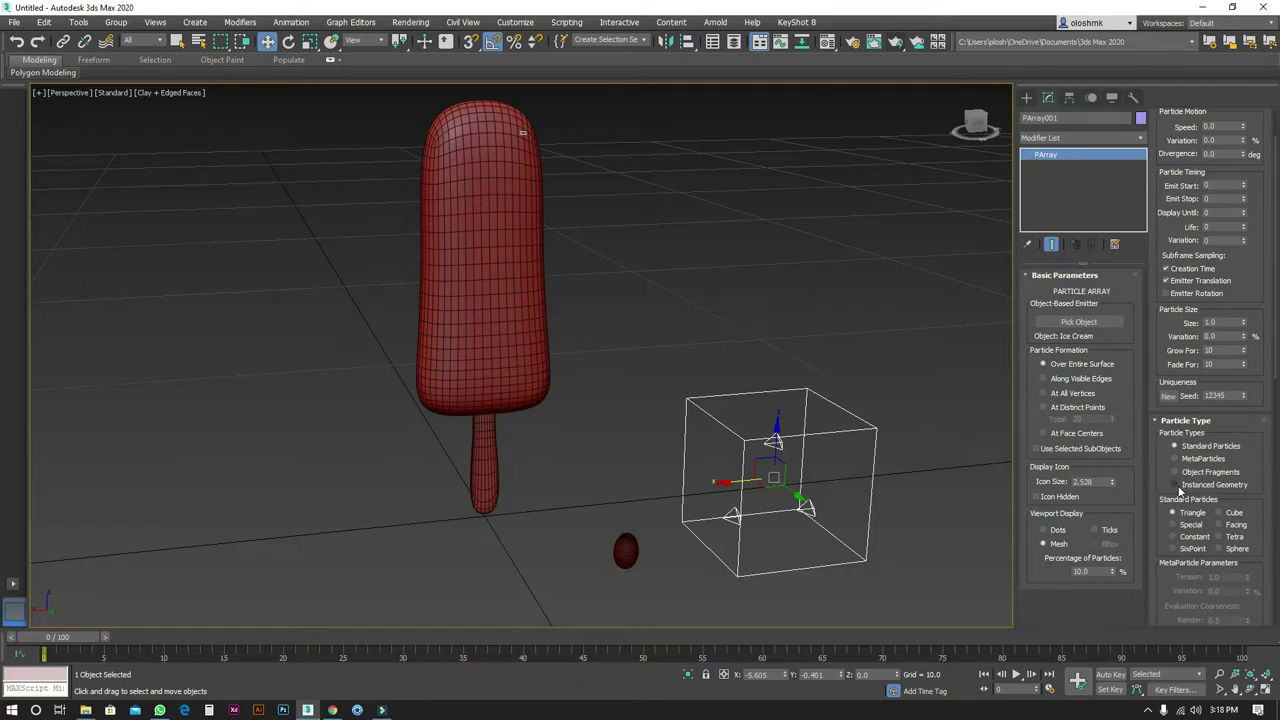
{"action": "left_click", "coordinate": [1175, 485]}
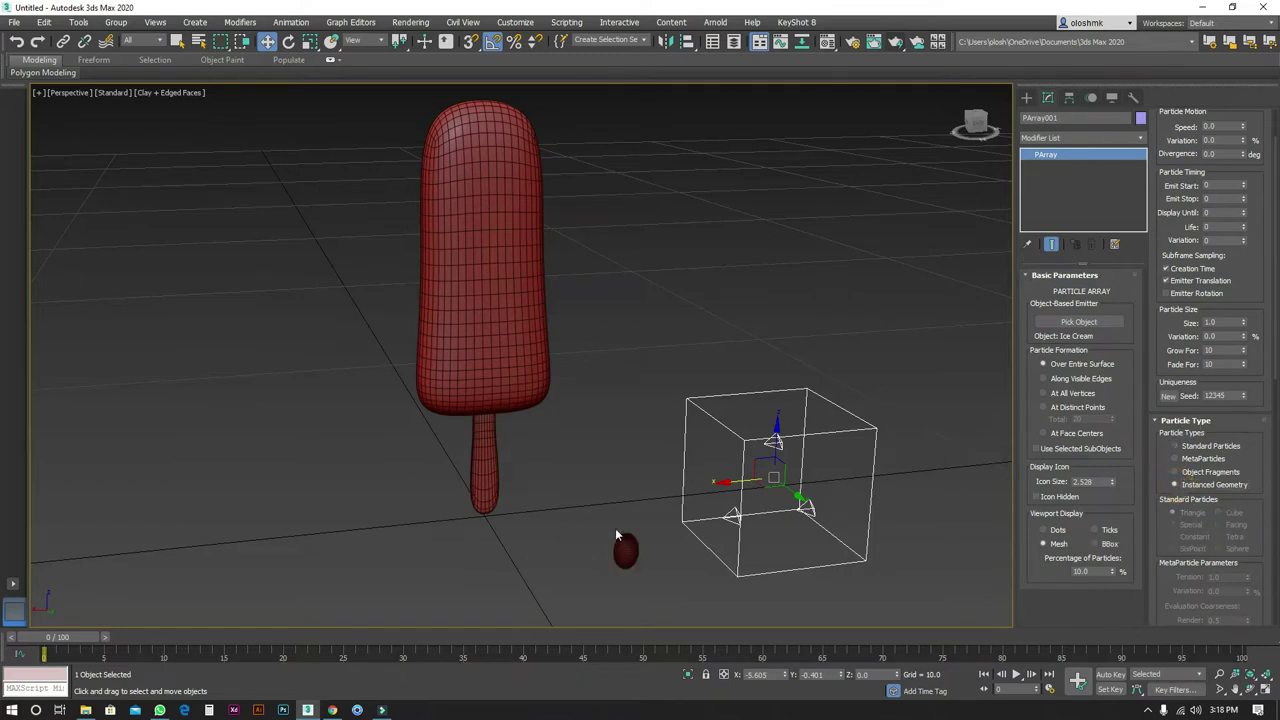
Step: Pick the Nut as the PArray's instanced particle geometry
{"action": "scroll", "coordinate": [1177, 487], "scroll_direction": "down", "scroll_amount": 5}
{"action": "scroll", "coordinate": [1193, 413], "scroll_direction": "down", "scroll_amount": 3}
{"action": "scroll", "coordinate": [1190, 440], "scroll_direction": "down", "scroll_amount": 2}
{"action": "scroll", "coordinate": [1186, 470], "scroll_direction": "down", "scroll_amount": 3}
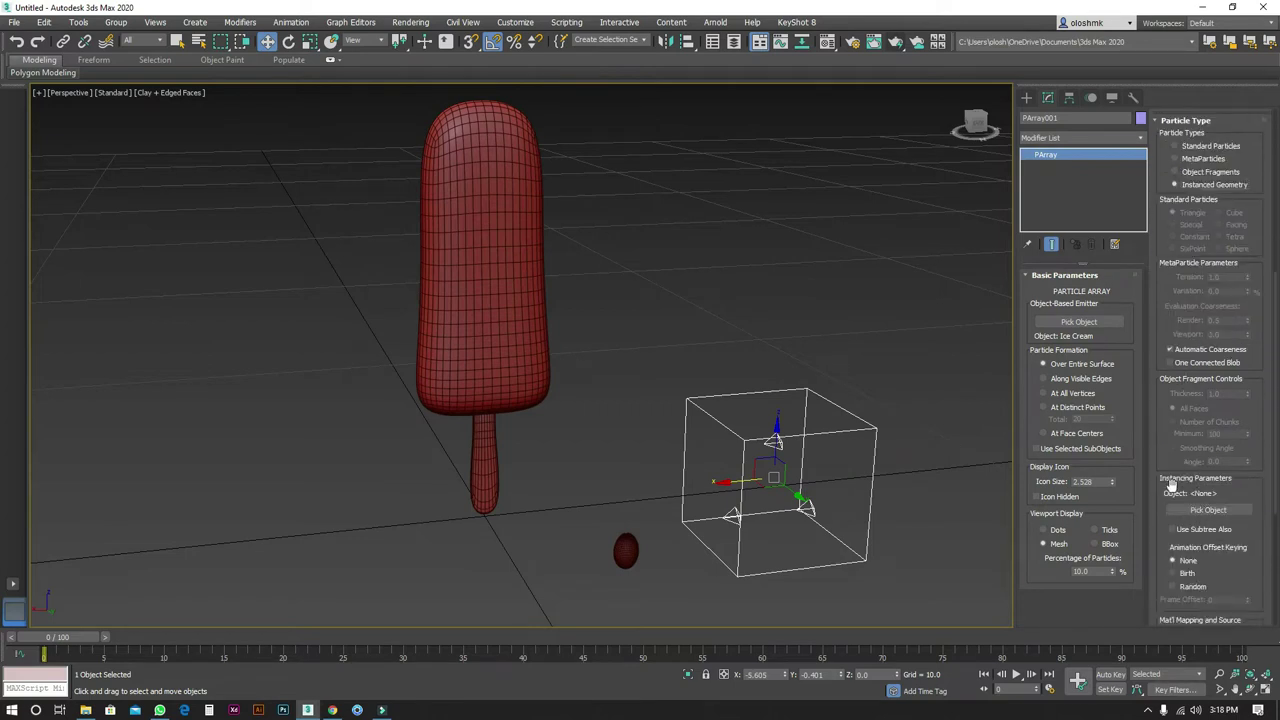
{"action": "left_click", "coordinate": [1208, 510]}
{"action": "left_click", "coordinate": [624, 548]}
{"action": "key", "text": "w"}
Step: Raise the PArray particle size to 3.72 so the nut shows on the bar
{"action": "scroll", "coordinate": [533, 149], "scroll_direction": "up", "scroll_amount": 5}
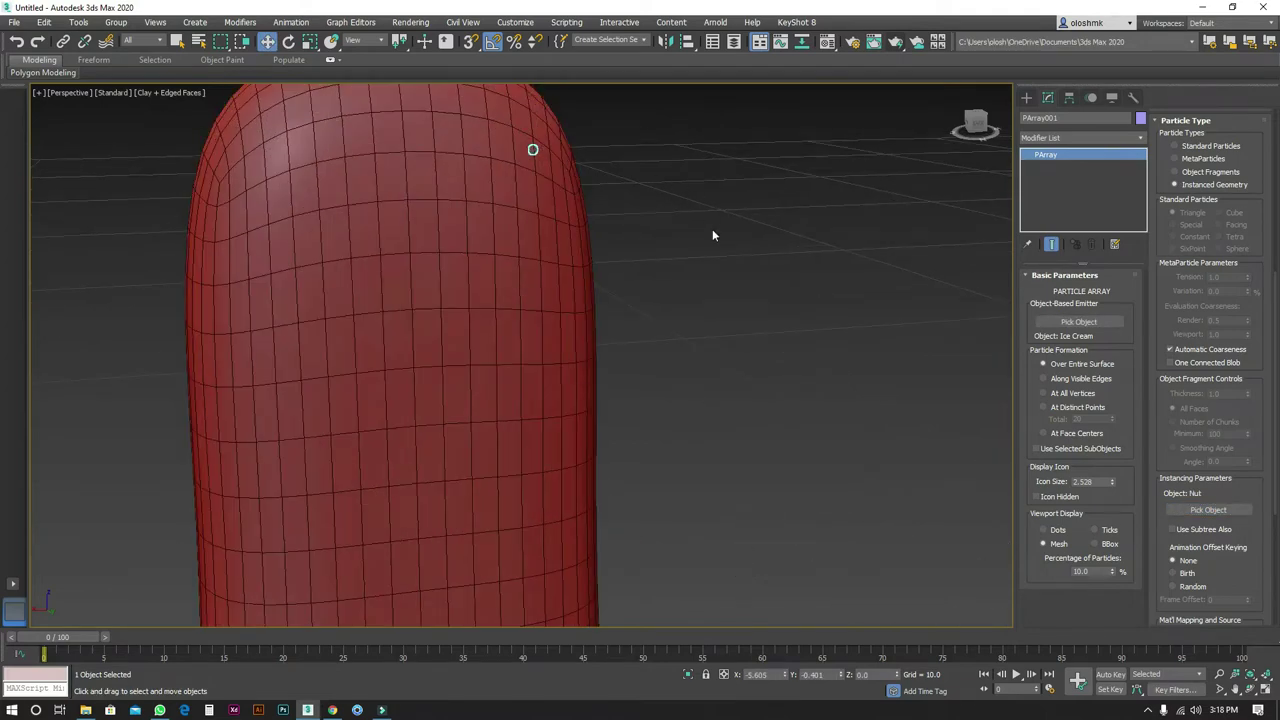
{"action": "scroll", "coordinate": [700, 255], "scroll_direction": "down", "scroll_amount": 3}
{"action": "scroll", "coordinate": [621, 262], "scroll_direction": "up", "scroll_amount": 2}
{"action": "scroll", "coordinate": [680, 300], "scroll_direction": "up", "scroll_amount": 2}
{"action": "scroll", "coordinate": [690, 266], "scroll_direction": "up", "scroll_amount": 2}
{"action": "scroll", "coordinate": [694, 264], "scroll_direction": "down", "scroll_amount": 1}
{"action": "scroll", "coordinate": [720, 283], "scroll_direction": "down", "scroll_amount": 5}
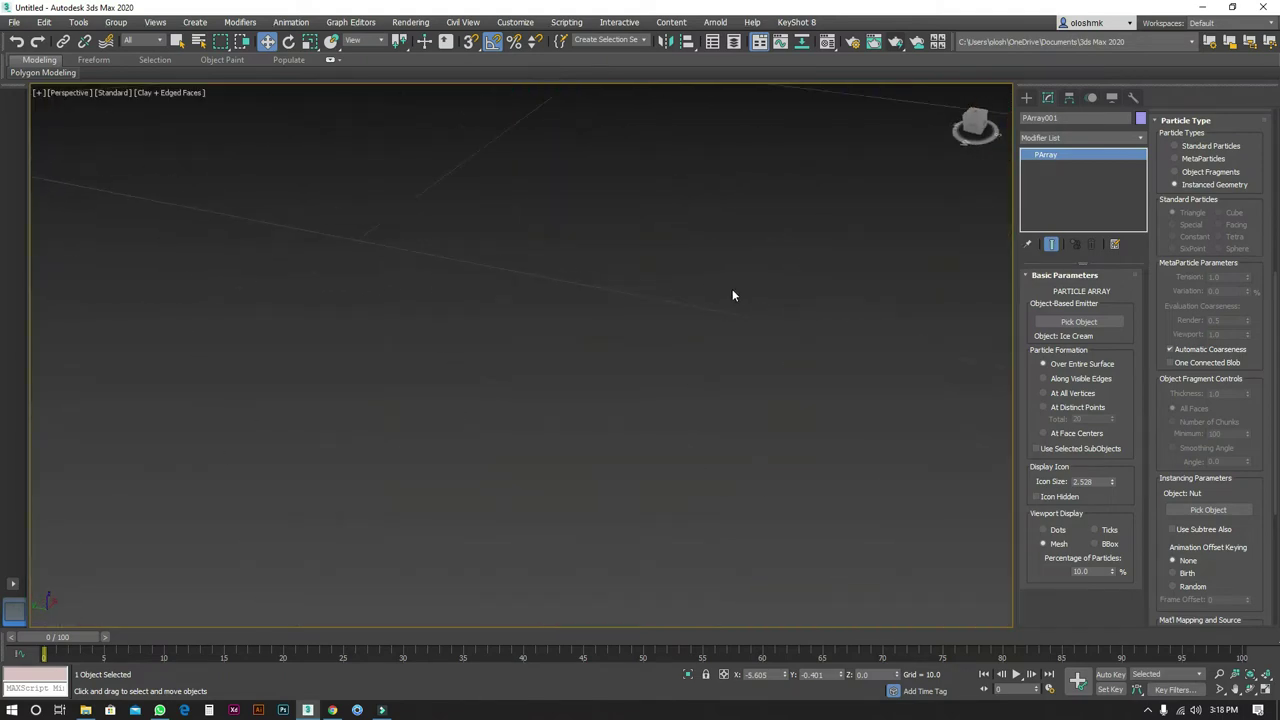
{"action": "scroll", "coordinate": [640, 206], "scroll_direction": "up", "scroll_amount": 2}
{"action": "scroll", "coordinate": [667, 180], "scroll_direction": "up", "scroll_amount": 3}
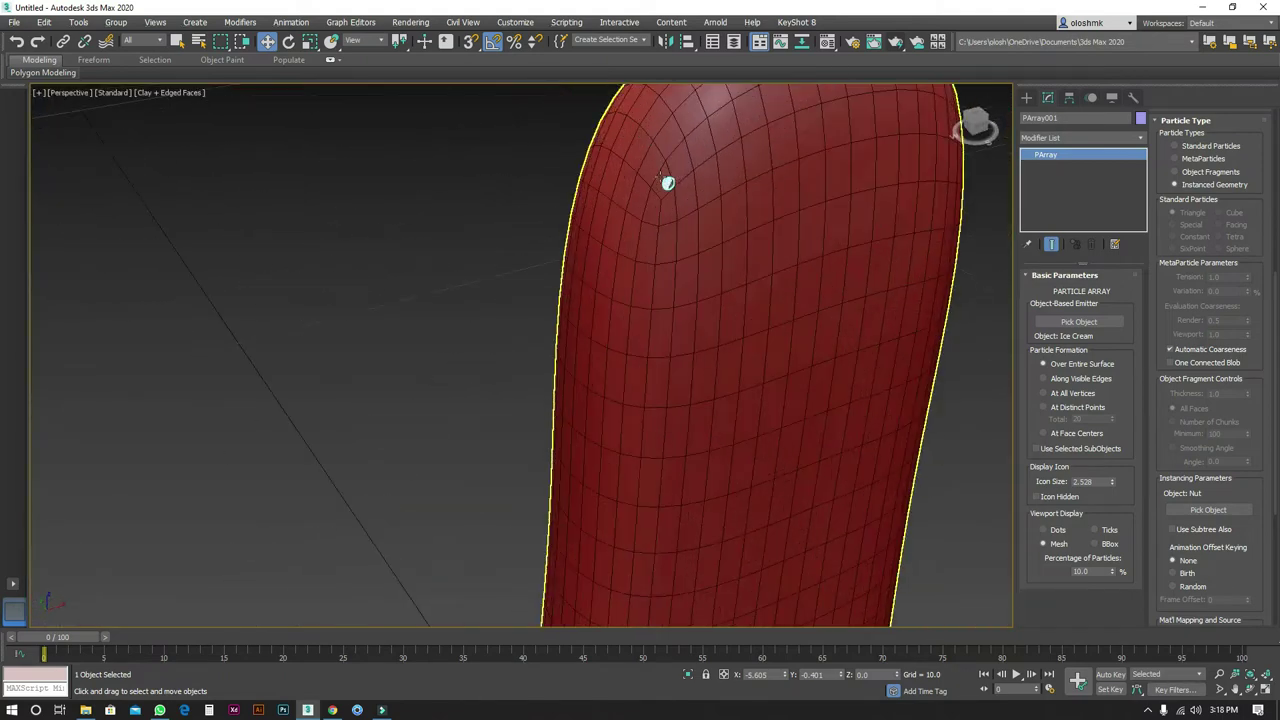
{"action": "scroll", "coordinate": [667, 180], "scroll_direction": "up", "scroll_amount": 2}
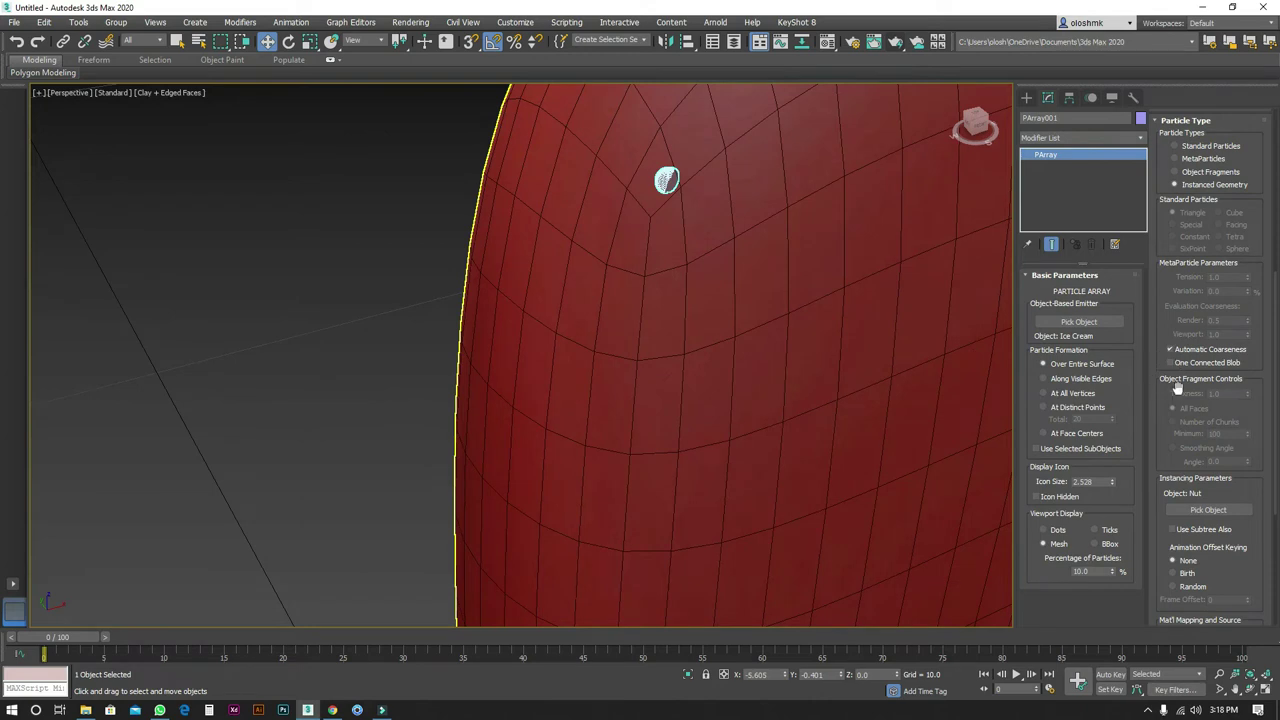
{"action": "scroll", "coordinate": [1217, 314], "scroll_direction": "up", "scroll_amount": 2}
{"action": "scroll", "coordinate": [1222, 418], "scroll_direction": "up", "scroll_amount": 2}
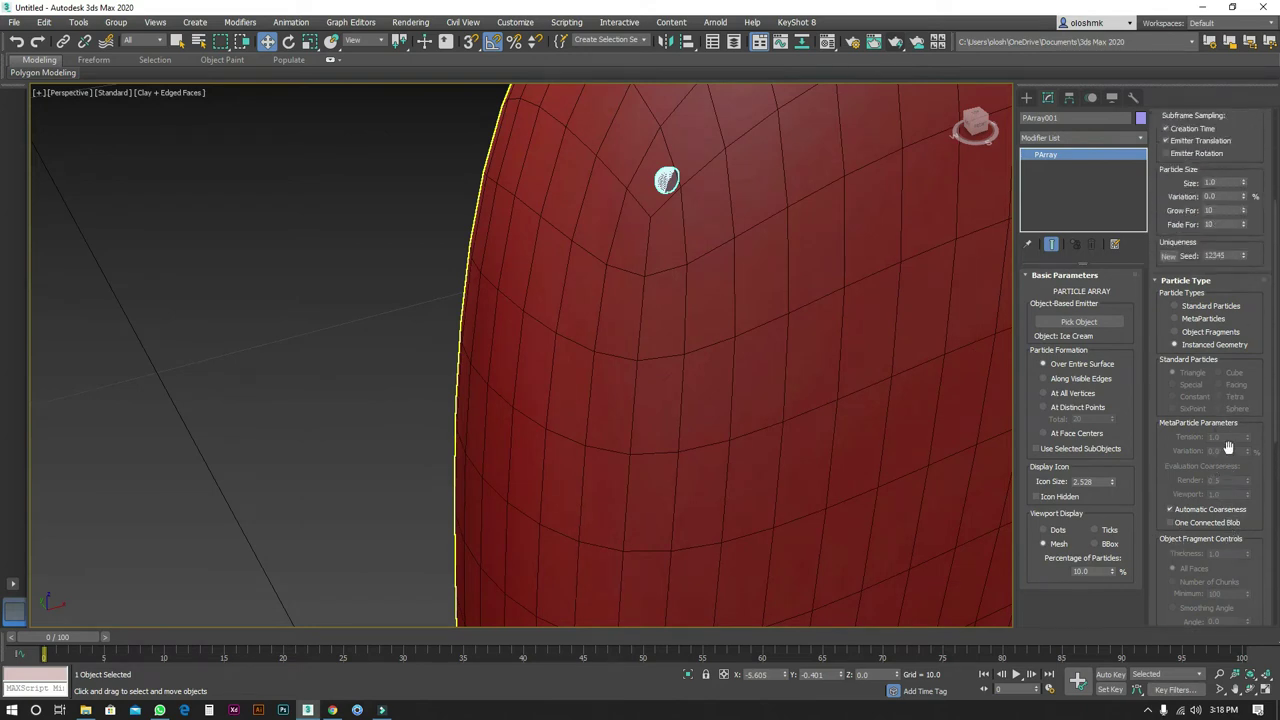
{"action": "scroll", "coordinate": [1218, 210], "scroll_direction": "up", "scroll_amount": 1}
{"action": "left_click_drag", "start_coordinate": [1245, 204], "coordinate": [9, 19]}
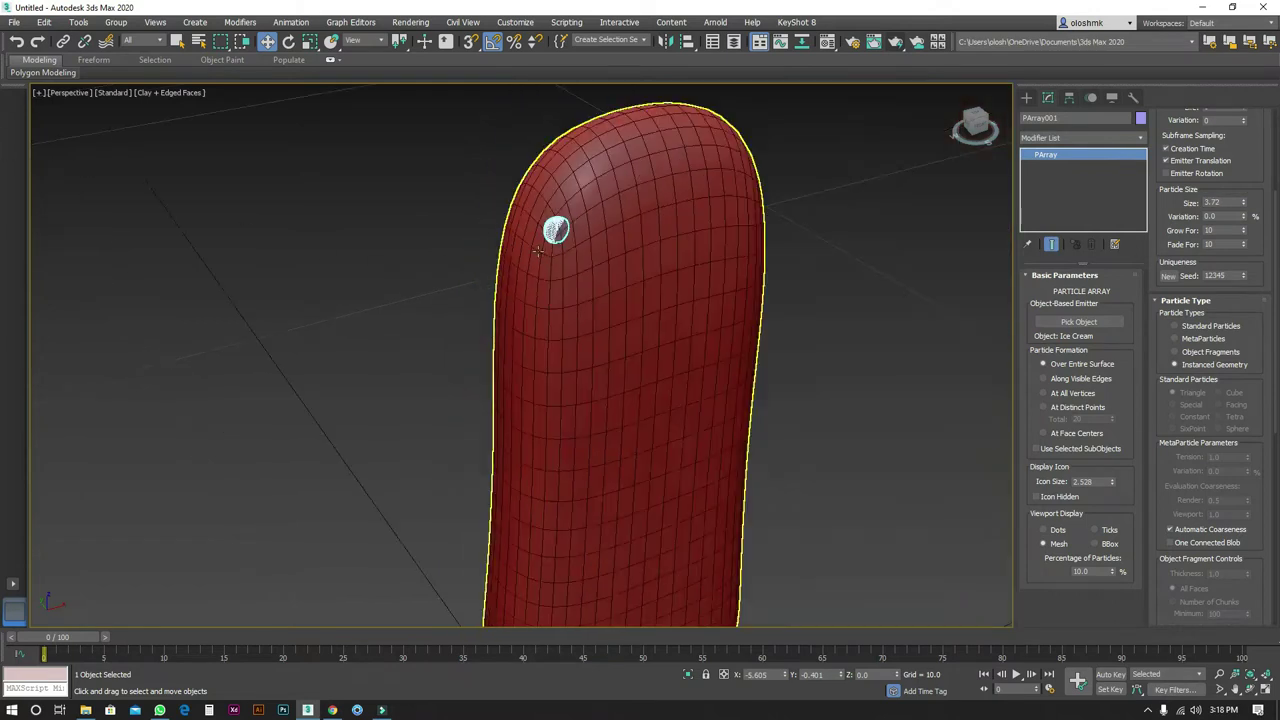
{"action": "scroll", "coordinate": [988, 288], "scroll_direction": "down", "scroll_amount": 5}
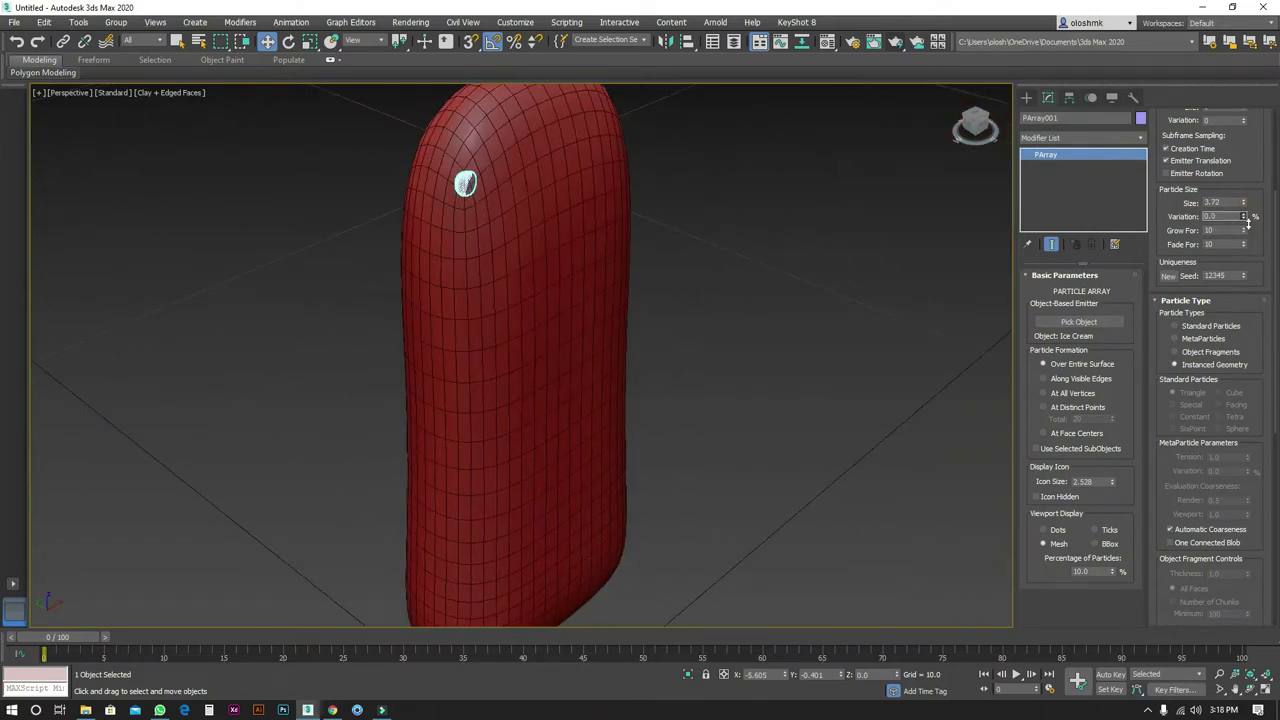
{"action": "scroll", "coordinate": [1210, 193], "scroll_direction": "up", "scroll_amount": 2}
{"action": "scroll", "coordinate": [1216, 203], "scroll_direction": "up", "scroll_amount": 1}
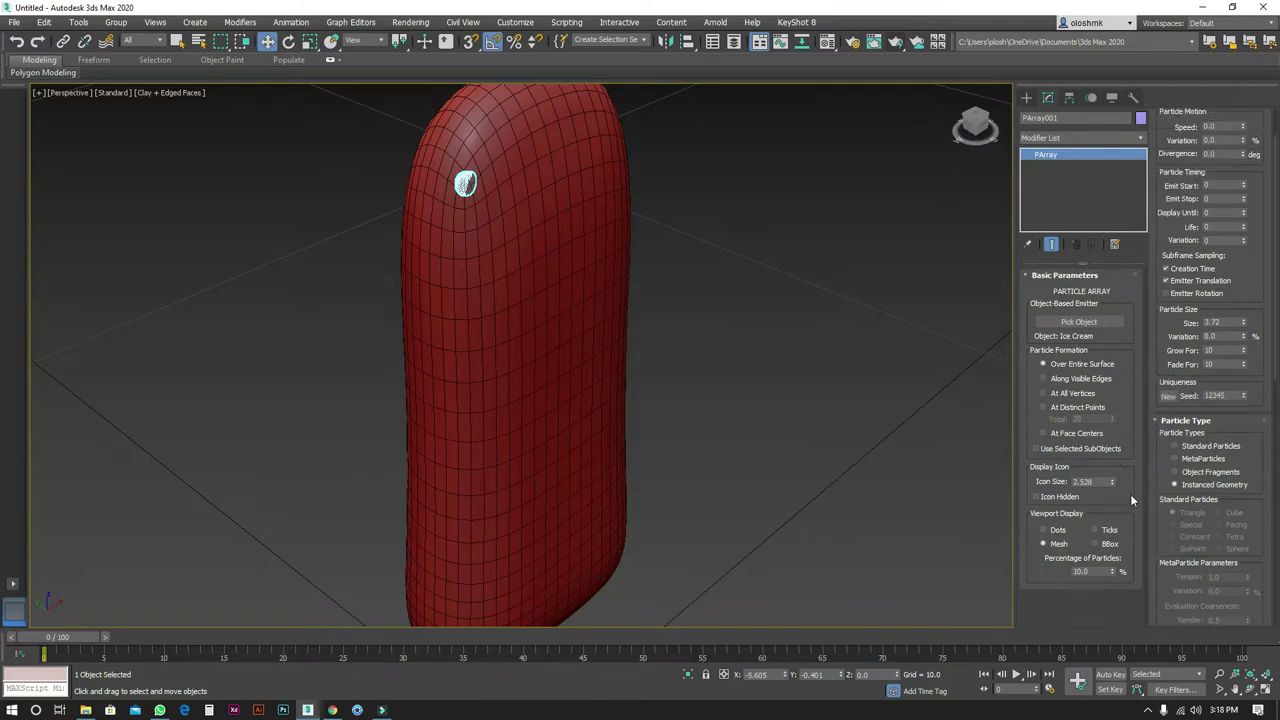
{"action": "scroll", "coordinate": [1208, 183], "scroll_direction": "up", "scroll_amount": 1}
{"action": "scroll", "coordinate": [1198, 166], "scroll_direction": "up", "scroll_amount": 1}
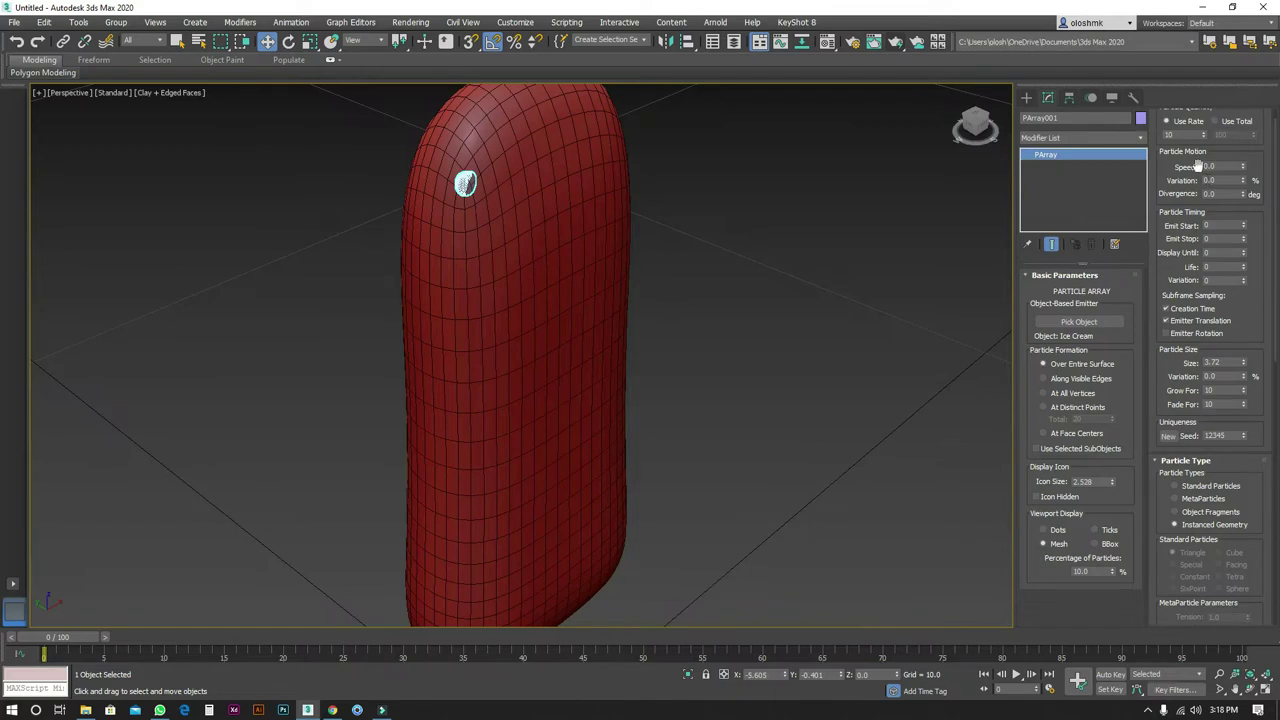
Step: Set the particle Use Rate to 2000 and try adjusting the particle motion values
{"action": "double_click", "coordinate": [1183, 134]}
{"action": "type", "text": "2000"}
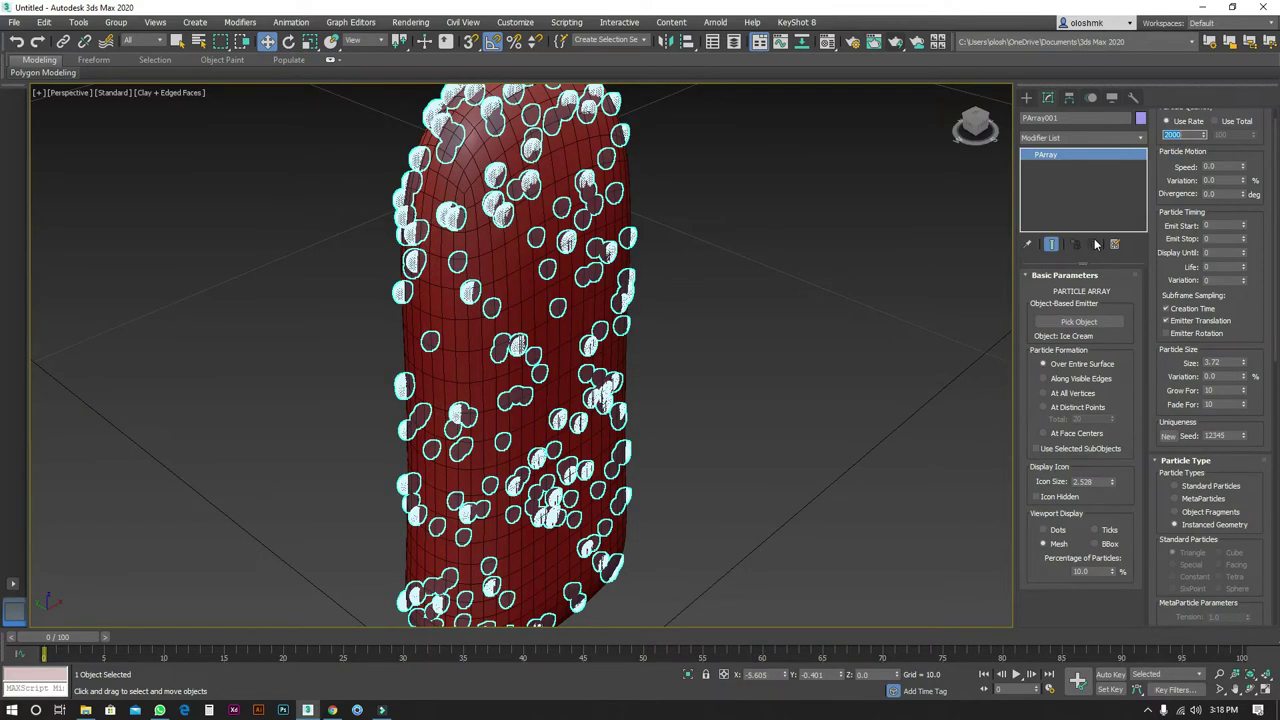
{"action": "mouse_move", "coordinate": [668, 258]}
{"action": "middle_mouse_down"}
{"action": "mouse_move", "coordinate": [449, 289]}
{"action": "mouse_move", "coordinate": [790, 298]}
{"action": "middle_mouse_up"}
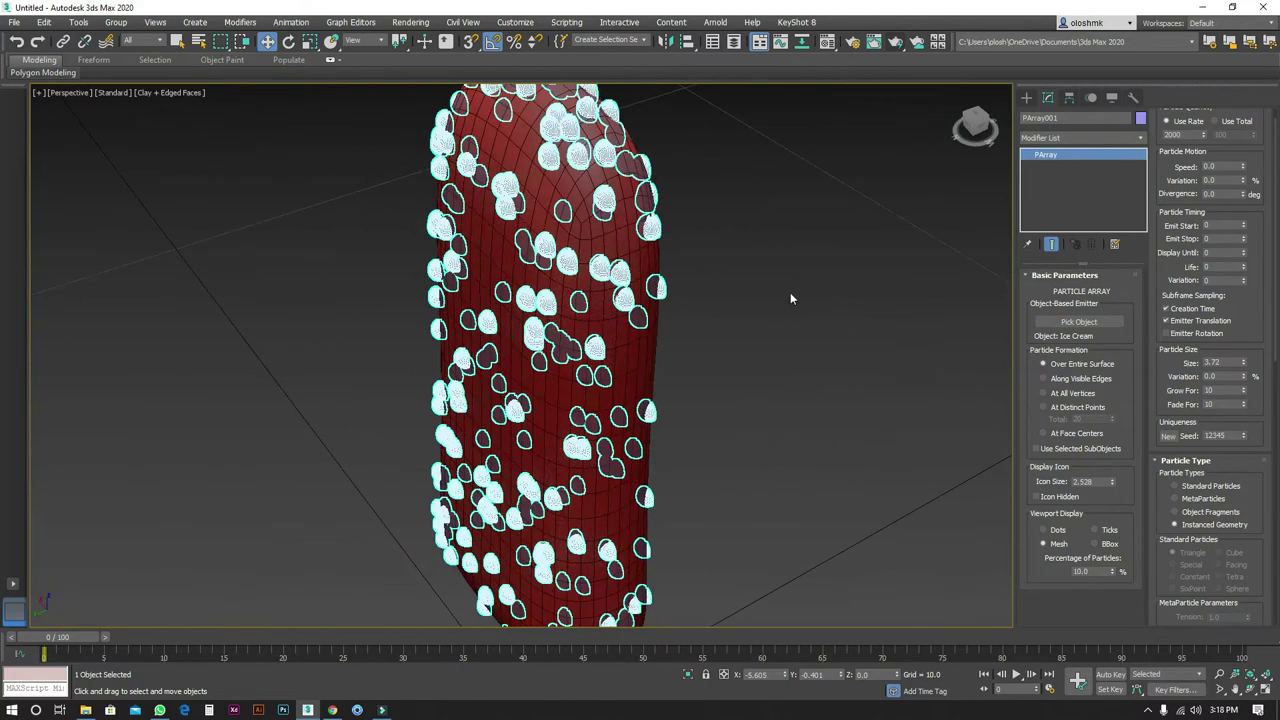
{"action": "left_click_drag", "start_coordinate": [1244, 181], "coordinate": [1238, 155]}
{"action": "left_click", "coordinate": [1250, 170]}
{"action": "mouse_move", "coordinate": [1243, 170]}
{"action": "left_mouse_down"}
{"action": "mouse_move", "coordinate": [1247, 151]}
{"action": "mouse_move", "coordinate": [1244, 170]}
{"action": "left_mouse_up"}
Step: Set size variation to 42.97%, Grow For 6 and Fade For 97, then orbit the shaded model
{"action": "left_click_drag", "start_coordinate": [1243, 375], "coordinate": [1239, 338]}
{"action": "left_click_drag", "start_coordinate": [1246, 278], "coordinate": [1094, 280]}
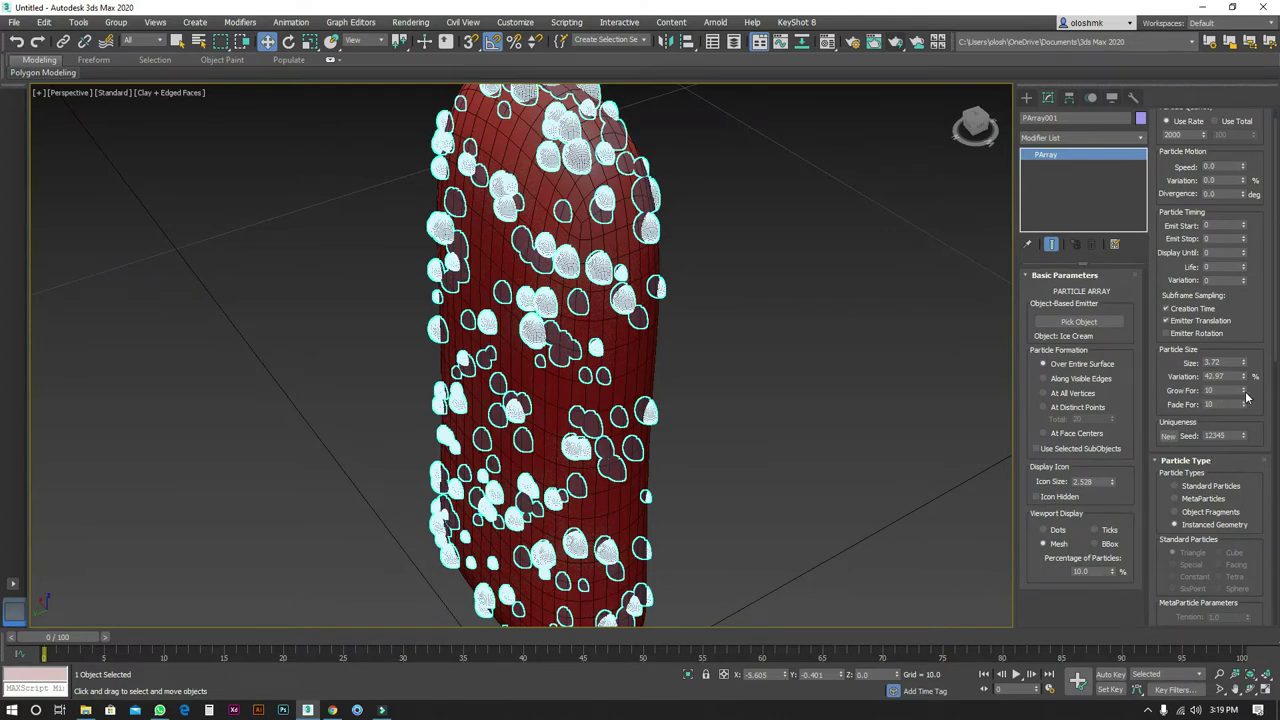
{"action": "mouse_move", "coordinate": [1245, 390]}
{"action": "left_mouse_down"}
{"action": "mouse_move", "coordinate": [1234, 352]}
{"action": "mouse_move", "coordinate": [1236, 390]}
{"action": "left_mouse_up"}
{"action": "left_click_drag", "start_coordinate": [1238, 393], "coordinate": [1237, 390]}
{"action": "left_click_drag", "start_coordinate": [1245, 405], "coordinate": [1224, 312]}
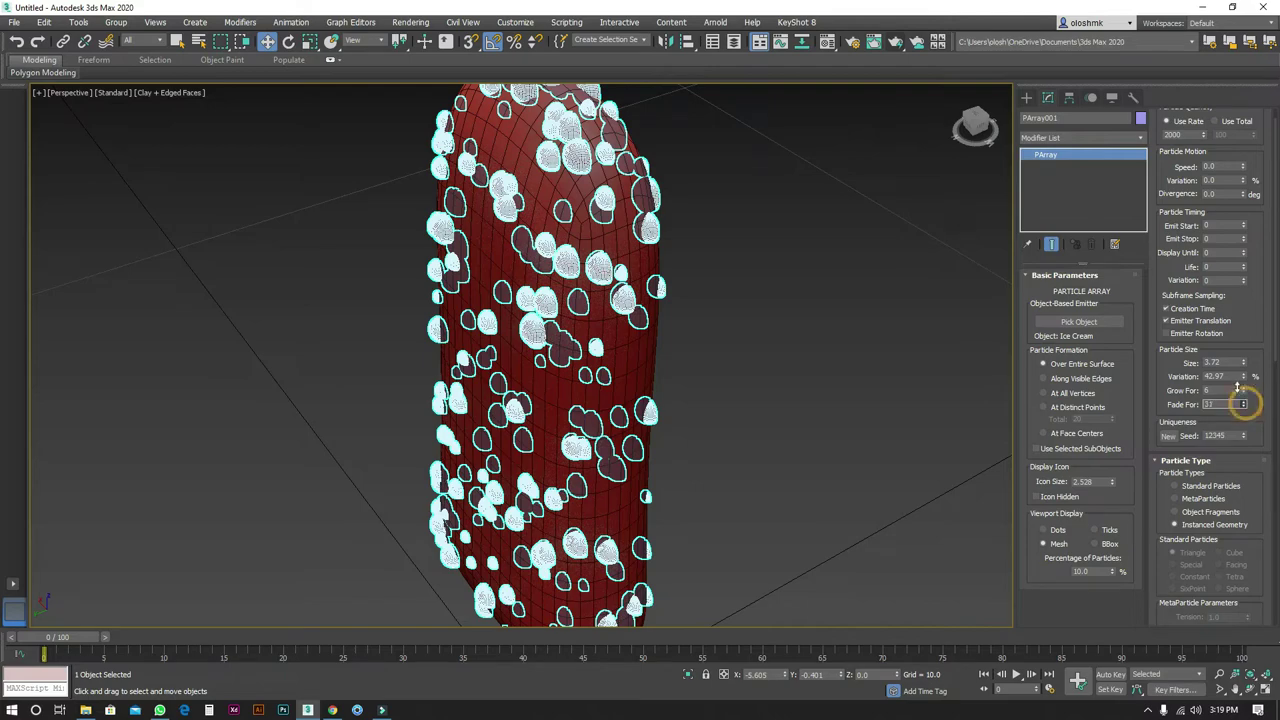
{"action": "left_click_drag", "start_coordinate": [1226, 370], "coordinate": [1226, 362]}
{"action": "key", "text": "F4"}
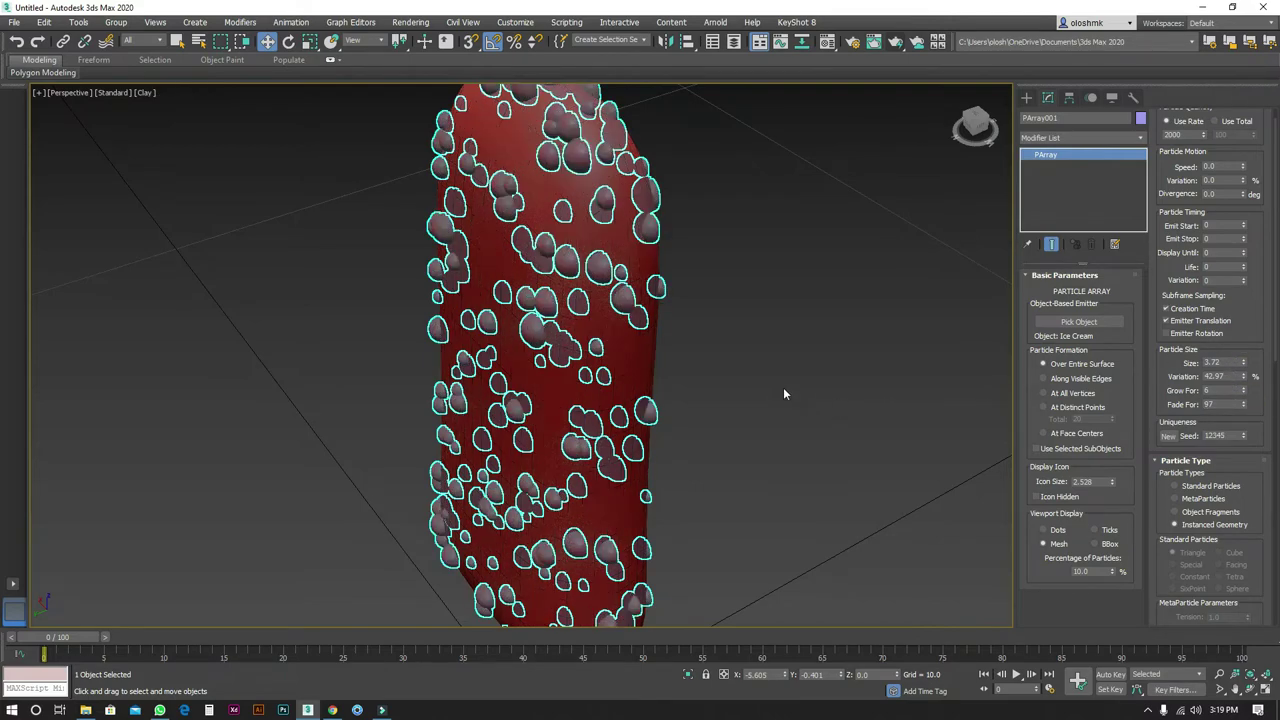
{"action": "middle_click_drag", "start_coordinate": [847, 352], "coordinate": [449, 380], "text": "alt"}
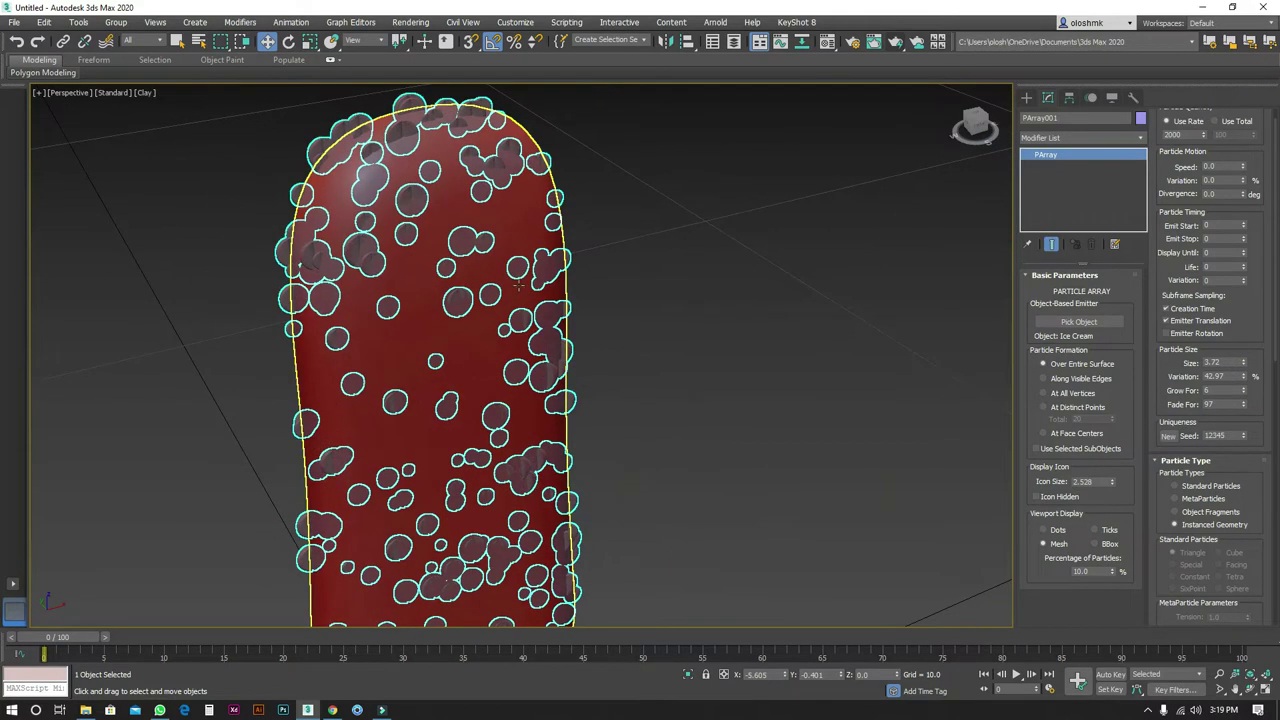
{"action": "middle_click_drag", "start_coordinate": [519, 287], "coordinate": [590, 305], "text": "alt"}
Step: Try a 12.6° divergence and small particle speed, then reset both back to zero
{"action": "key", "text": "F4"}
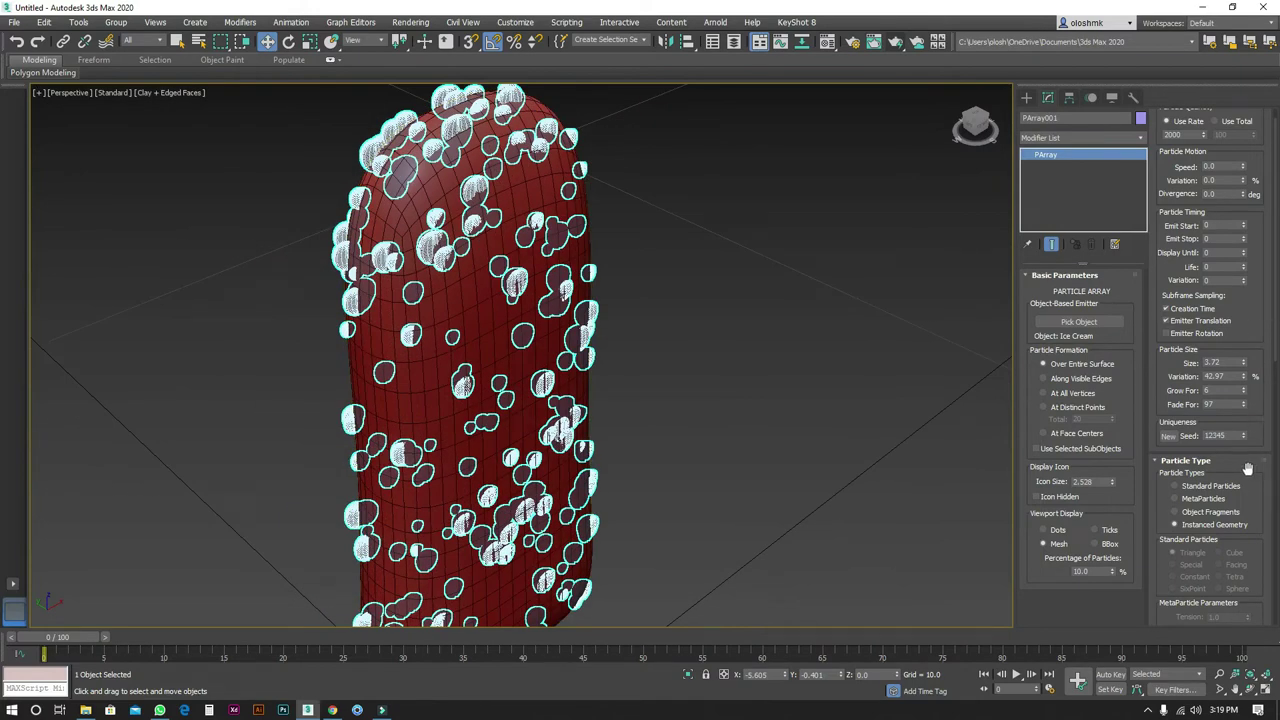
{"action": "scroll", "coordinate": [1247, 466], "scroll_direction": "down", "scroll_amount": 2}
{"action": "scroll", "coordinate": [1248, 467], "scroll_direction": "down", "scroll_amount": 2}
{"action": "scroll", "coordinate": [1252, 470], "scroll_direction": "down", "scroll_amount": 3}
{"action": "scroll", "coordinate": [1252, 470], "scroll_direction": "down", "scroll_amount": 1}
{"action": "scroll", "coordinate": [1252, 475], "scroll_direction": "down", "scroll_amount": 2}
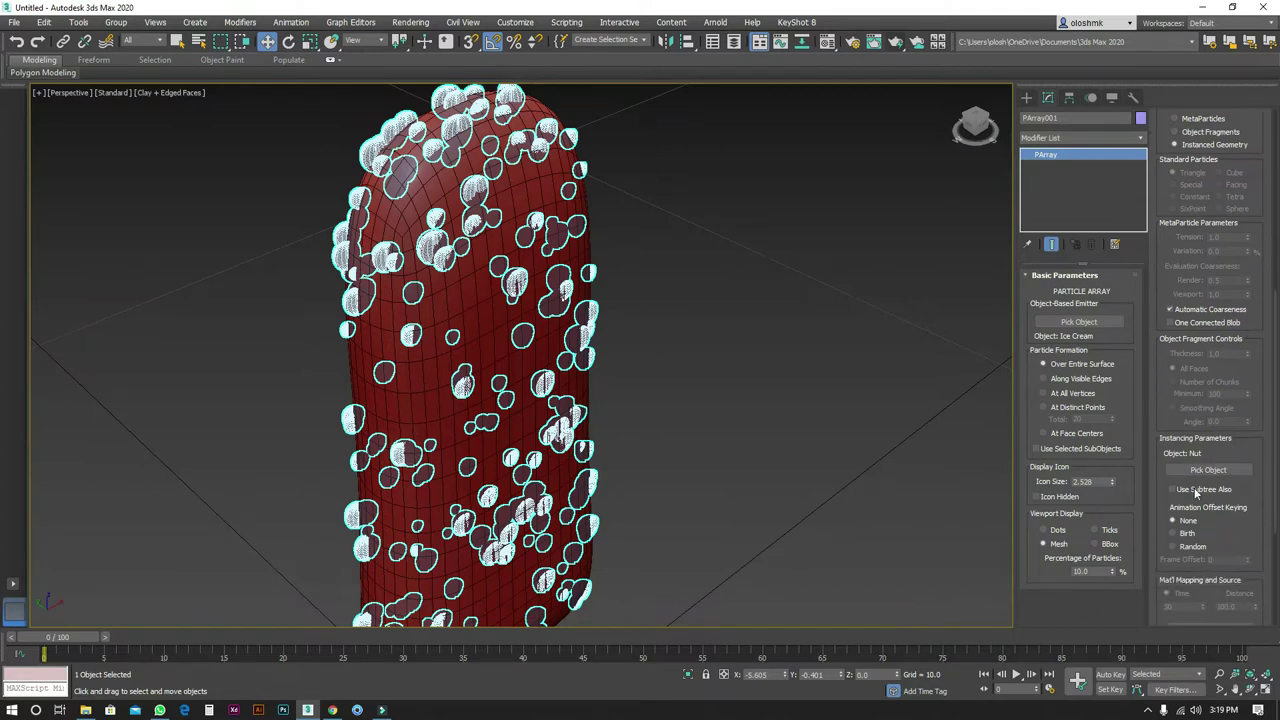
{"action": "scroll", "coordinate": [1217, 393], "scroll_direction": "up", "scroll_amount": 1}
{"action": "scroll", "coordinate": [1220, 393], "scroll_direction": "up", "scroll_amount": 4}
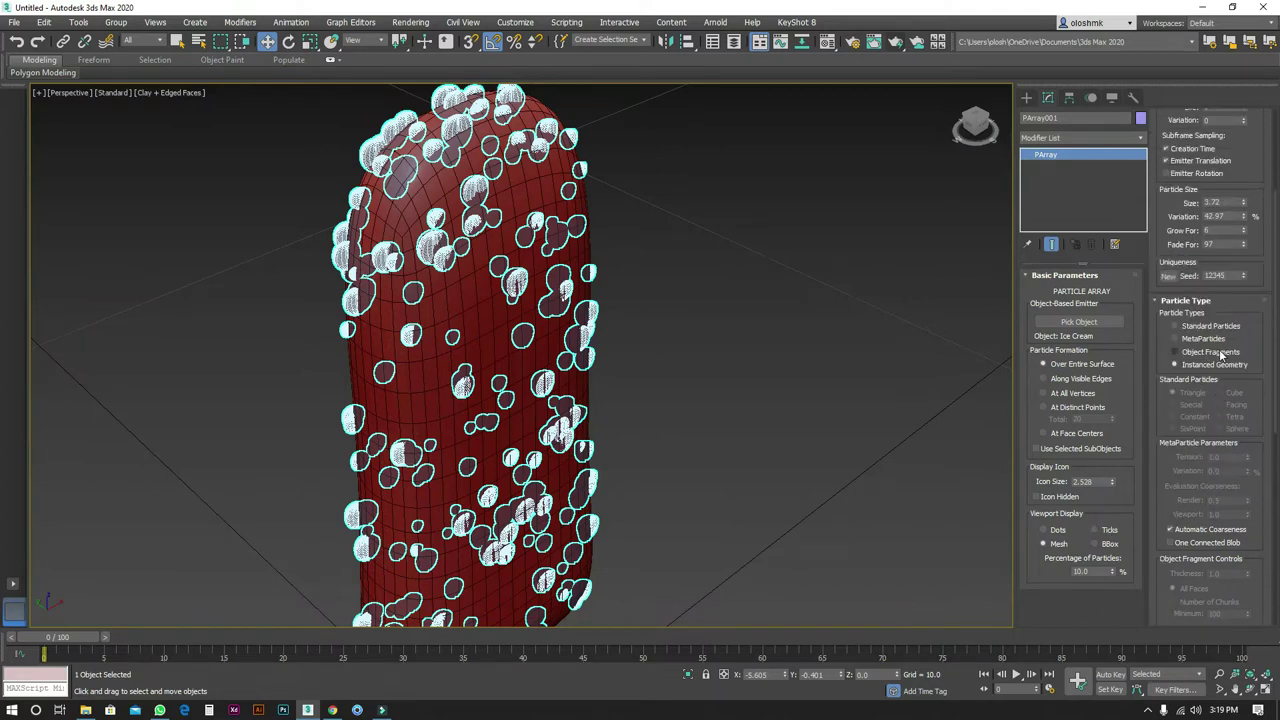
{"action": "scroll", "coordinate": [1220, 357], "scroll_direction": "up", "scroll_amount": 2}
{"action": "scroll", "coordinate": [1248, 228], "scroll_direction": "up", "scroll_amount": 1}
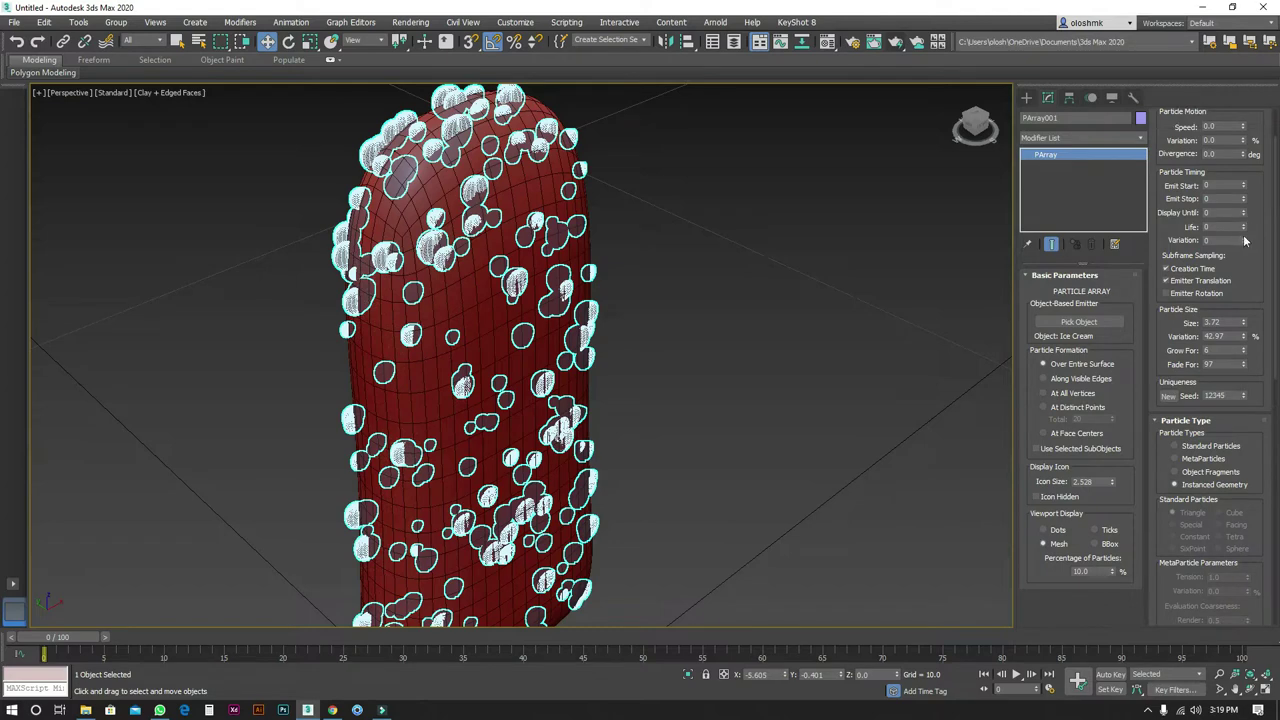
{"action": "scroll", "coordinate": [1242, 250], "scroll_direction": "up", "scroll_amount": 1}
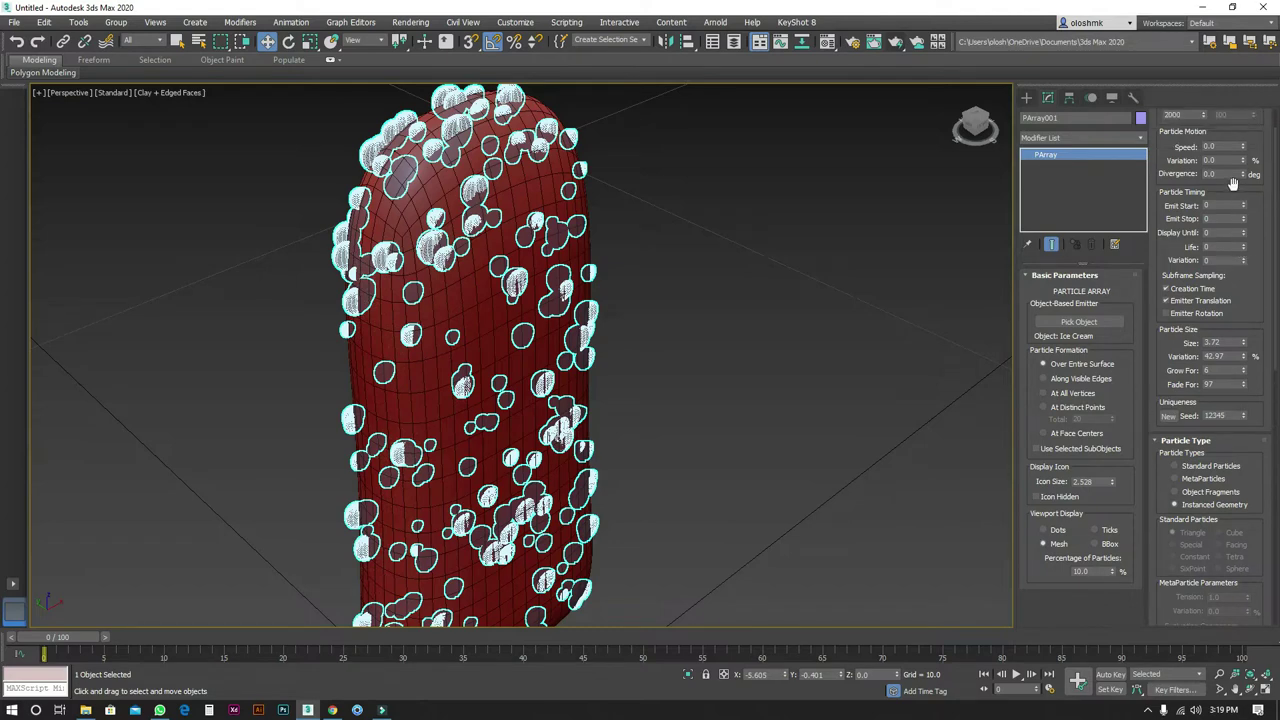
{"action": "left_click_drag", "start_coordinate": [1245, 176], "coordinate": [1243, 150]}
{"action": "left_click_drag", "start_coordinate": [1243, 147], "coordinate": [1245, 145]}
{"action": "right_click", "coordinate": [1244, 176]}
{"action": "right_click", "coordinate": [1244, 148]}
Step: Rotate the Nut source object -15° about Z, then reselect PArray001
{"action": "scroll", "coordinate": [1240, 185], "scroll_direction": "up", "scroll_amount": 1}
{"action": "scroll", "coordinate": [1206, 213], "scroll_direction": "up", "scroll_amount": 1}
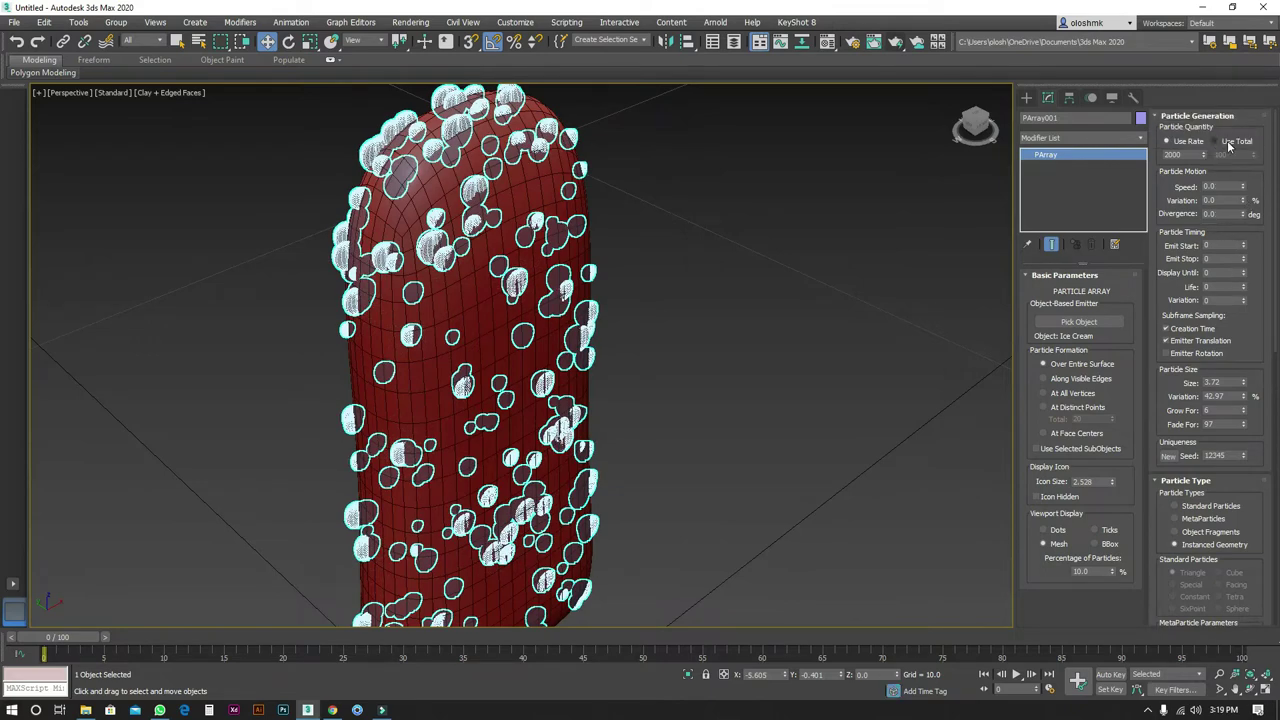
{"action": "middle_click_drag", "start_coordinate": [350, 580], "coordinate": [444, 479], "text": "alt"}
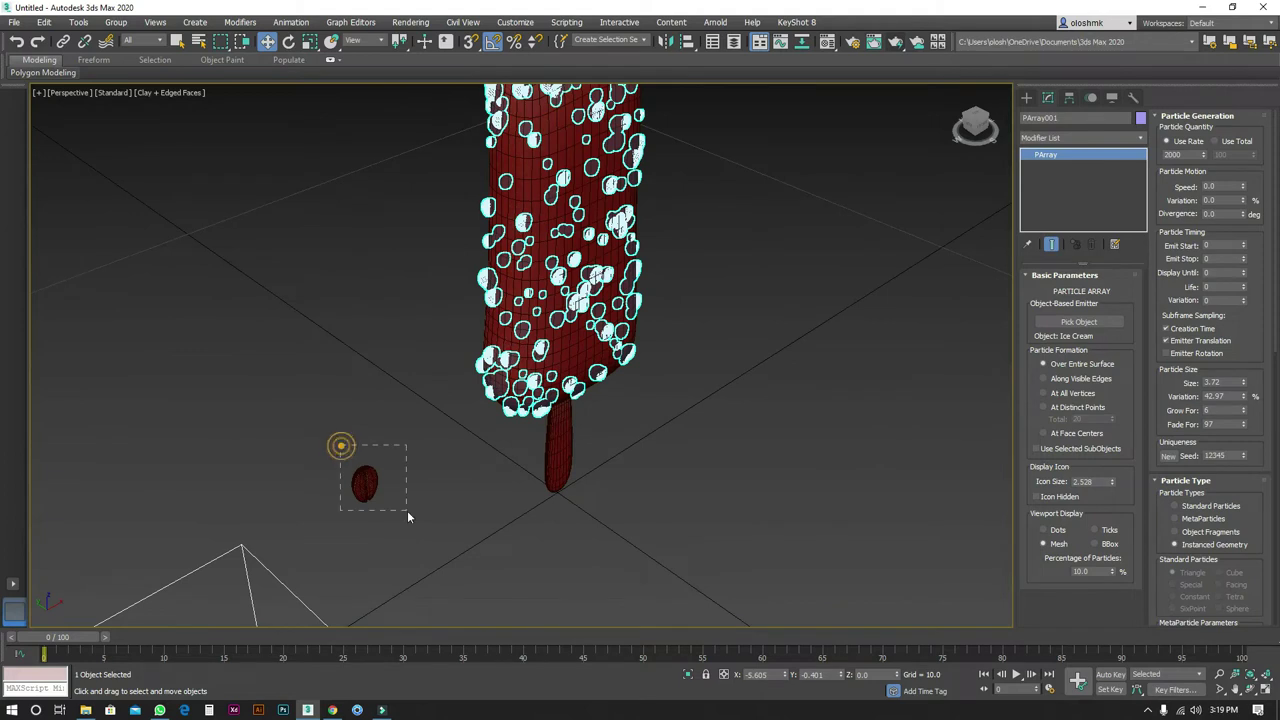
{"action": "left_click", "coordinate": [407, 512]}
{"action": "key", "text": "e"}
{"action": "left_click_drag", "start_coordinate": [357, 519], "coordinate": [354, 371]}
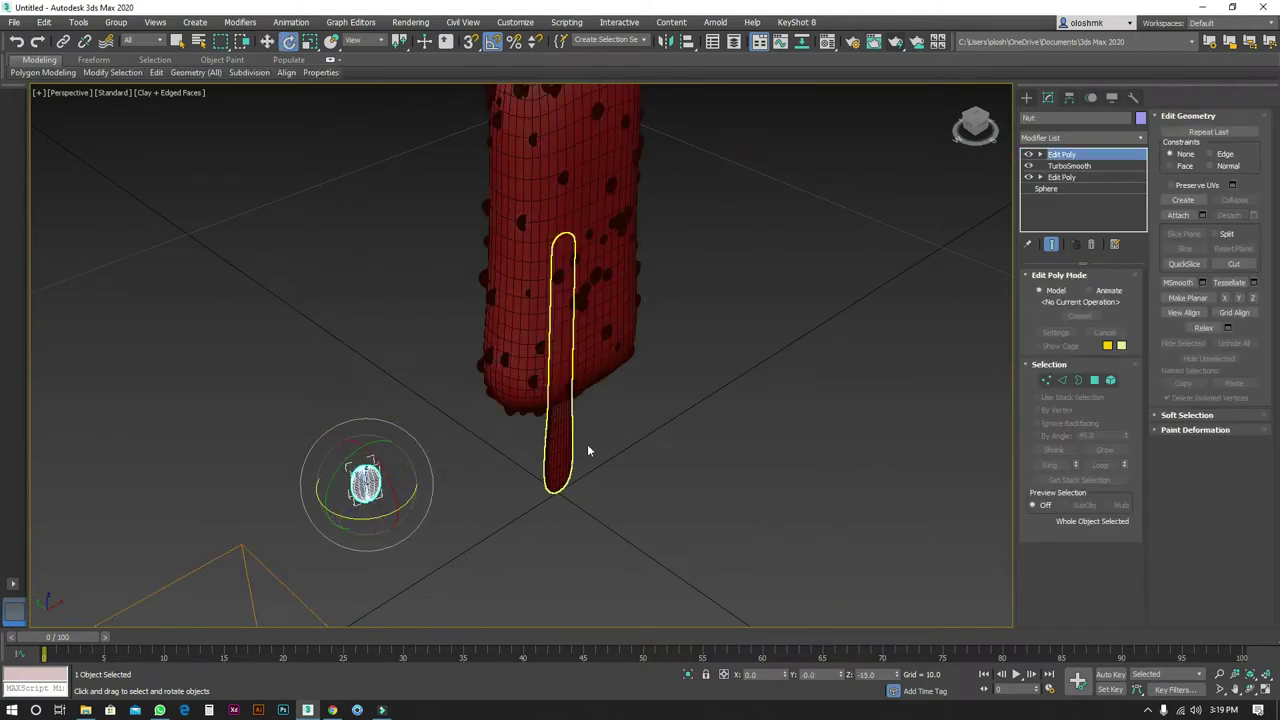
{"action": "left_click", "coordinate": [572, 255]}
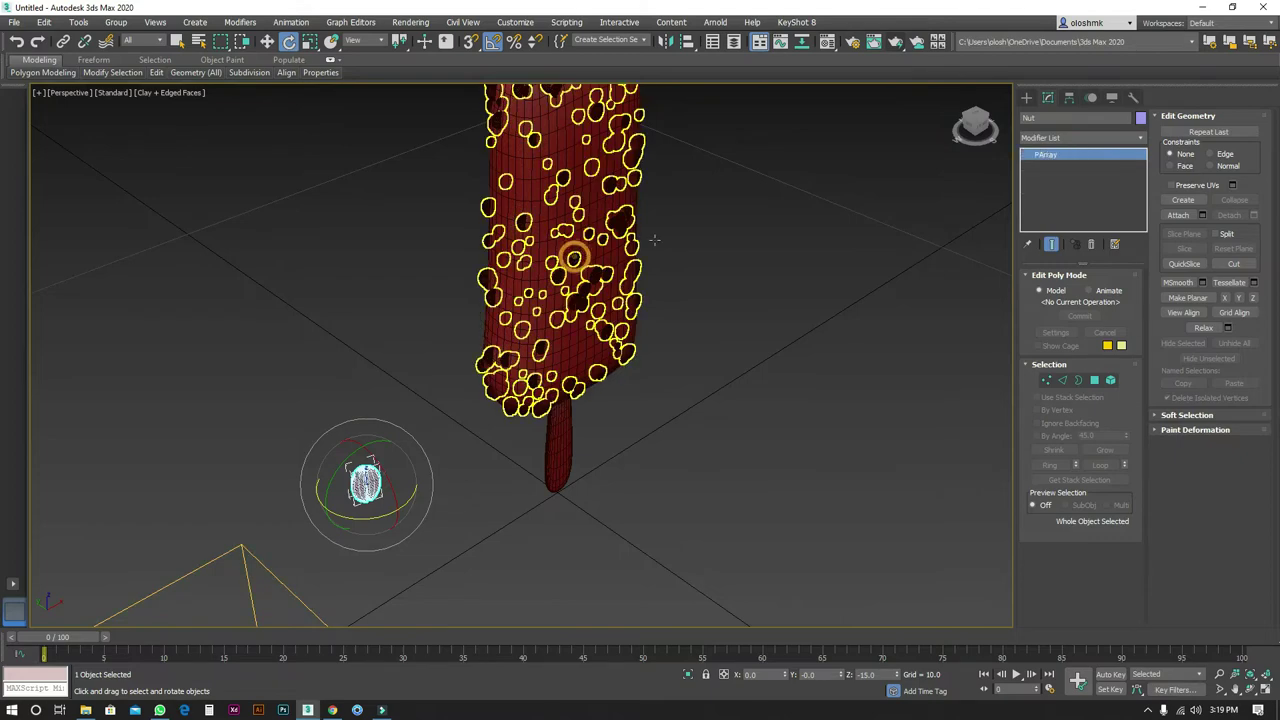
{"action": "scroll", "coordinate": [1236, 470], "scroll_direction": "down", "scroll_amount": 3}
{"action": "scroll", "coordinate": [1230, 551], "scroll_direction": "down", "scroll_amount": 3}
{"action": "scroll", "coordinate": [1236, 551], "scroll_direction": "down", "scroll_amount": 3}
{"action": "scroll", "coordinate": [1241, 552], "scroll_direction": "down", "scroll_amount": 3}
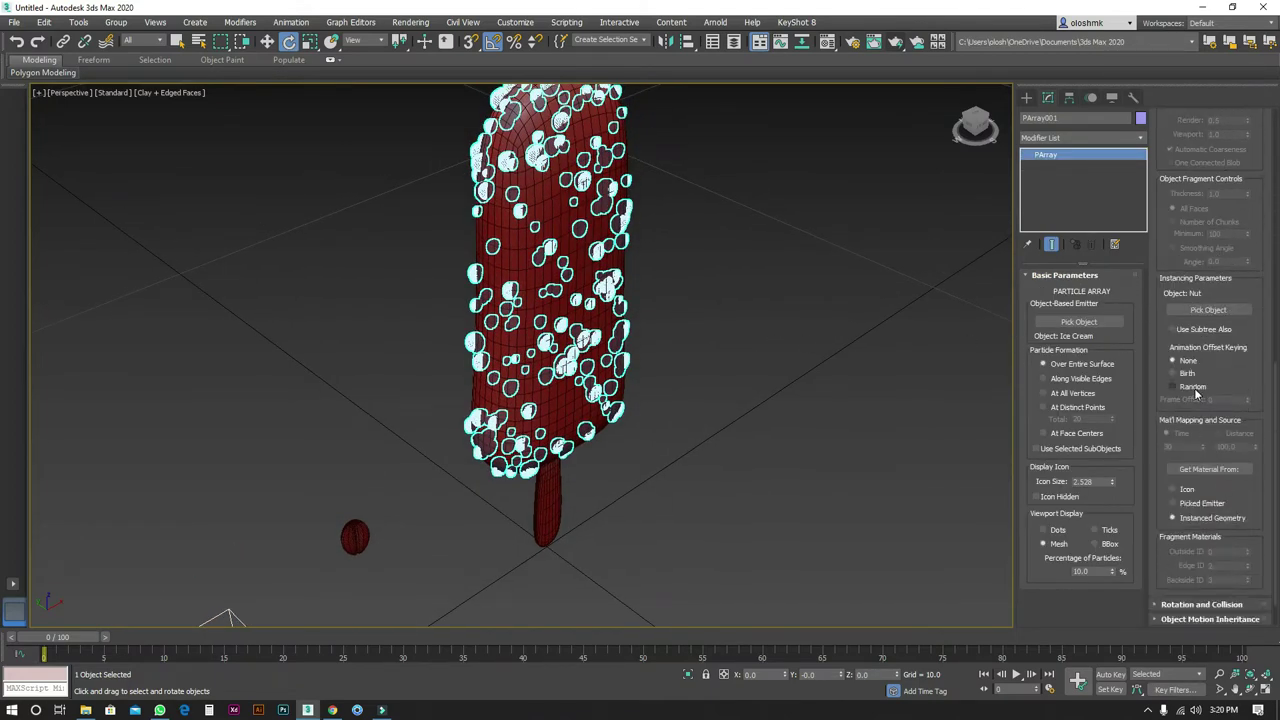
Step: Randomise the nut instances' animation offset and start giving the particles a spin time
{"action": "left_click", "coordinate": [1194, 388]}
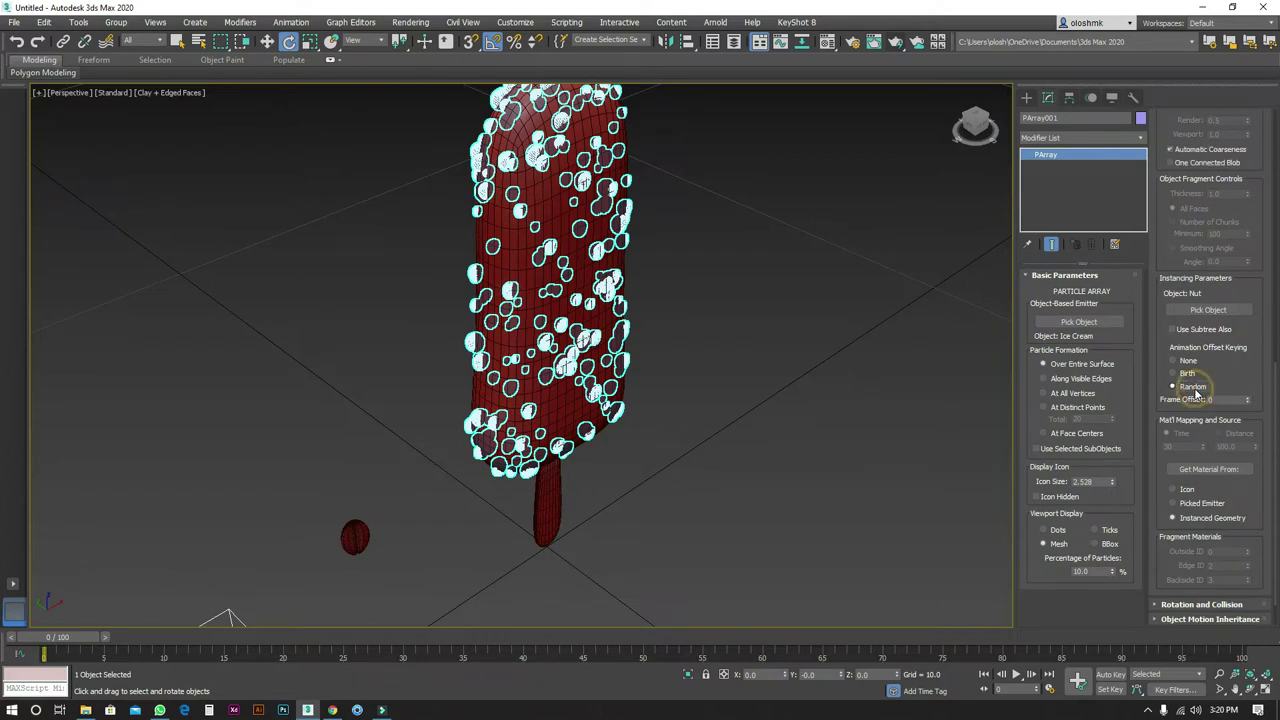
{"action": "scroll", "coordinate": [1203, 410], "scroll_direction": "down", "scroll_amount": 1}
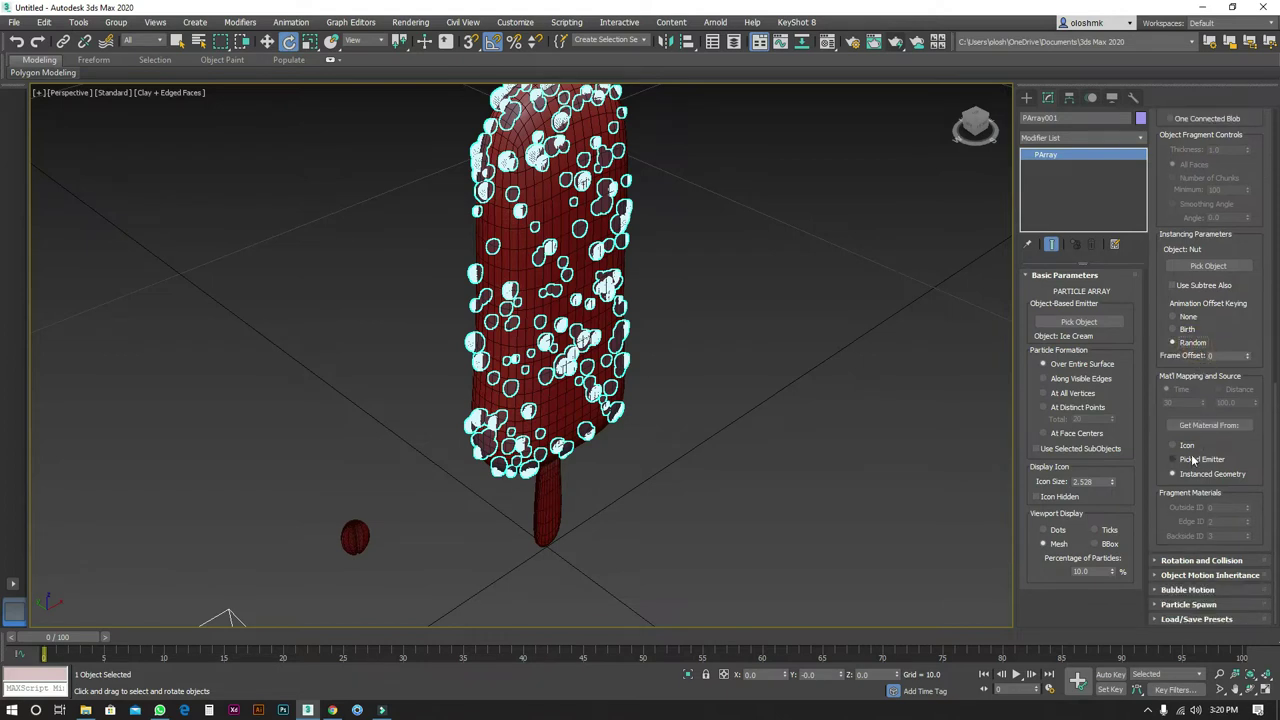
{"action": "left_click", "coordinate": [1218, 562]}
{"action": "scroll", "coordinate": [1220, 560], "scroll_direction": "down", "scroll_amount": 5}
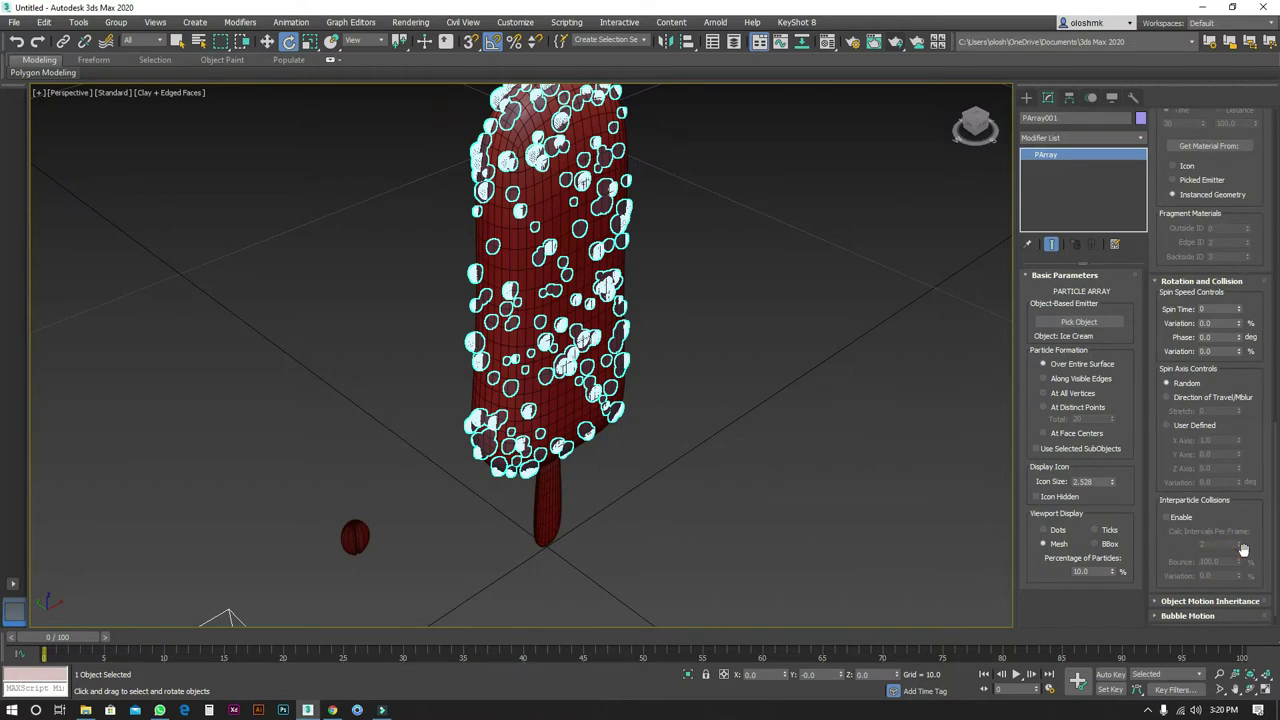
{"action": "left_click_drag", "start_coordinate": [1239, 309], "coordinate": [1229, 273]}
{"action": "middle_click_drag", "start_coordinate": [896, 204], "coordinate": [797, 286], "text": "alt"}
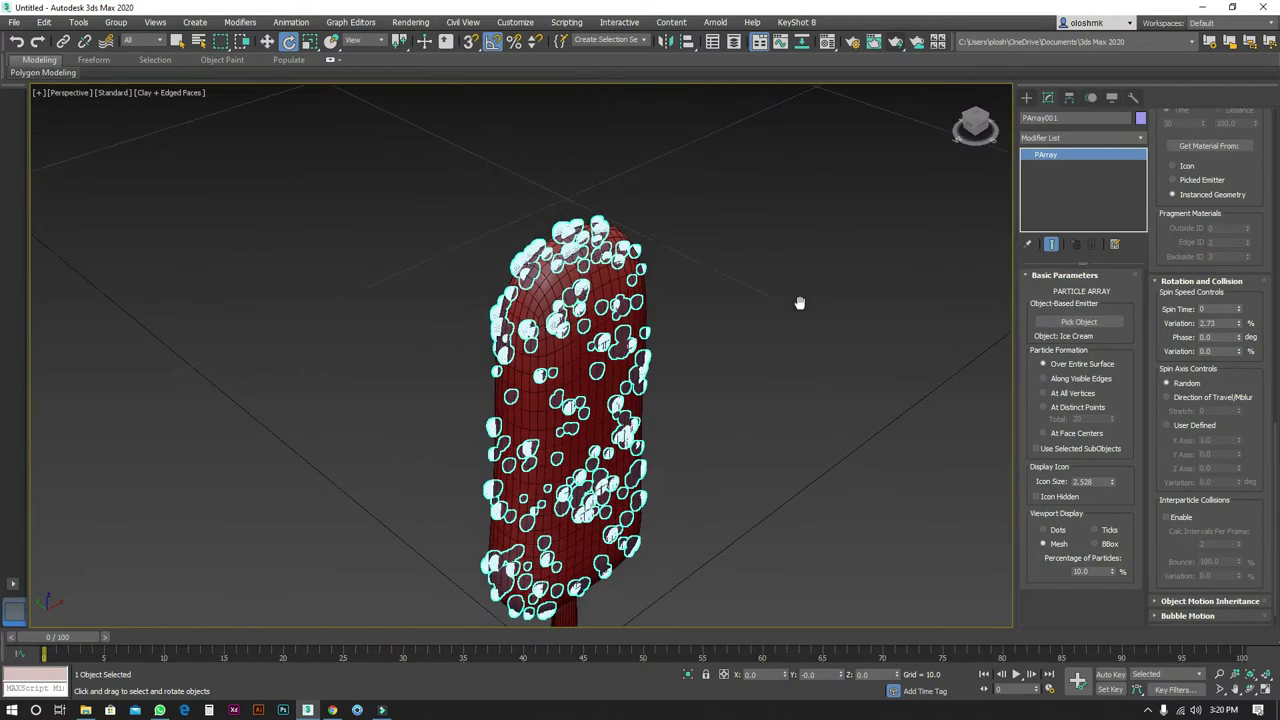
{"action": "scroll", "coordinate": [588, 286], "scroll_direction": "up", "scroll_amount": 5}
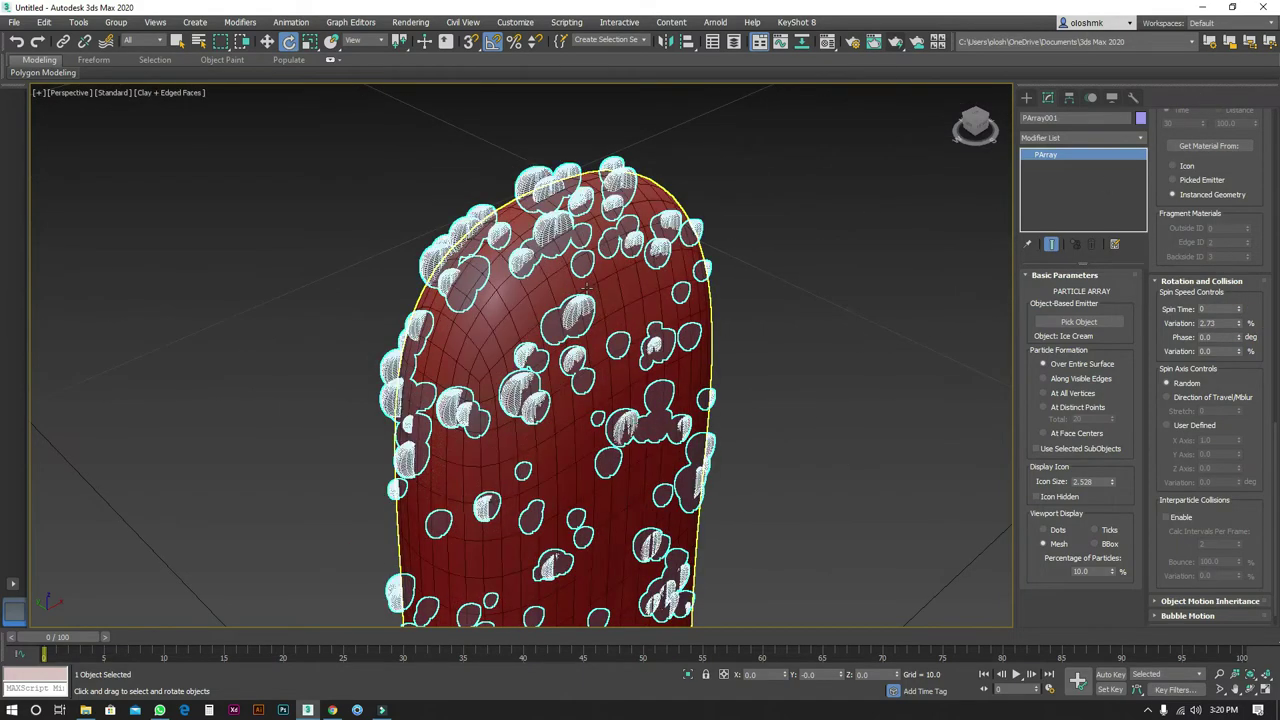
Step: Raise the spin phase to about 71, add spin variation, and set spin time to 2094
{"action": "left_click_drag", "start_coordinate": [1240, 337], "coordinate": [1234, 300]}
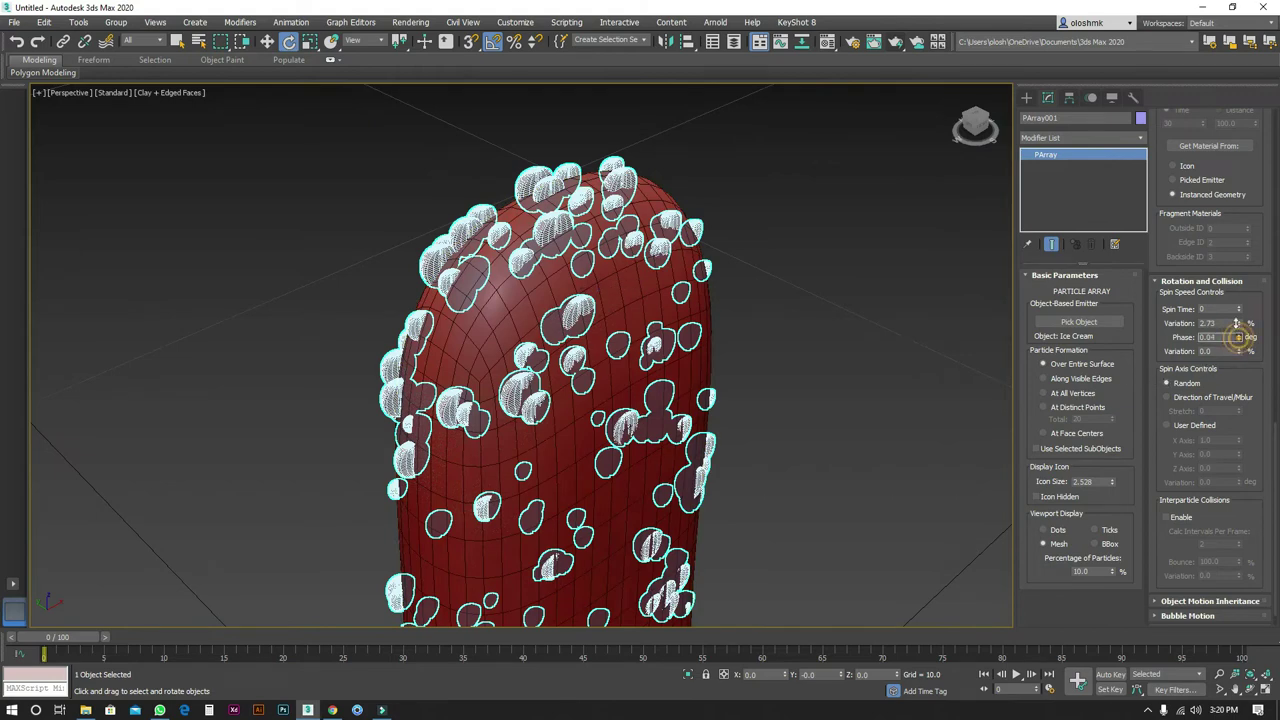
{"action": "left_click_drag", "start_coordinate": [1154, 597], "coordinate": [1146, 602]}
{"action": "mouse_move", "coordinate": [1240, 341]}
{"action": "left_mouse_down"}
{"action": "mouse_move", "coordinate": [1081, 312]}
{"action": "mouse_move", "coordinate": [1214, 505]}
{"action": "left_mouse_up"}
{"action": "mouse_move", "coordinate": [1243, 352]}
{"action": "left_mouse_down"}
{"action": "mouse_move", "coordinate": [1095, 588]}
{"action": "mouse_move", "coordinate": [1095, 570]}
{"action": "left_mouse_up"}
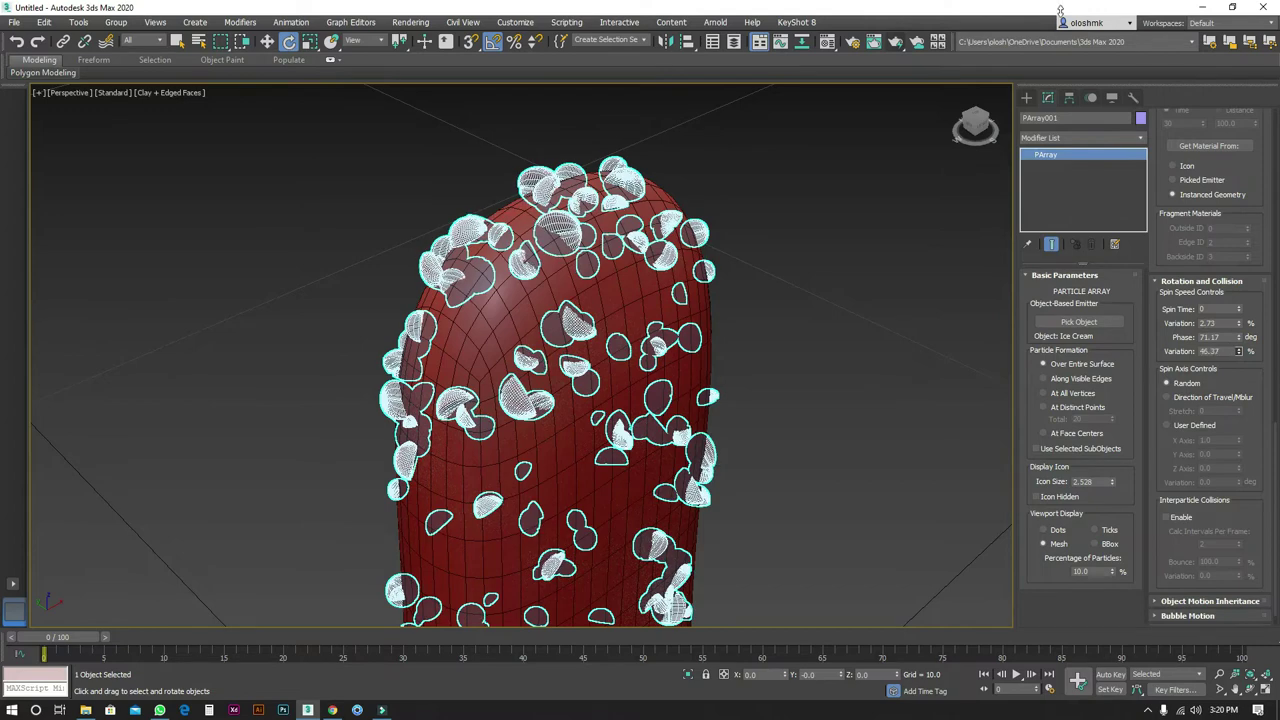
{"action": "left_click_drag", "start_coordinate": [1238, 309], "coordinate": [1224, 209]}
{"action": "mouse_move", "coordinate": [1194, 305]}
{"action": "left_mouse_down"}
{"action": "mouse_move", "coordinate": [1246, 328]}
{"action": "mouse_move", "coordinate": [1223, 156]}
{"action": "left_mouse_up"}
Step: Set spin variation to 19.99%, phase variation to 49.76% and spin phase to 125.74°
{"action": "mouse_move", "coordinate": [1238, 338]}
{"action": "left_mouse_down"}
{"action": "mouse_move", "coordinate": [1095, 683]}
{"action": "mouse_move", "coordinate": [1095, 660]}
{"action": "left_mouse_up"}
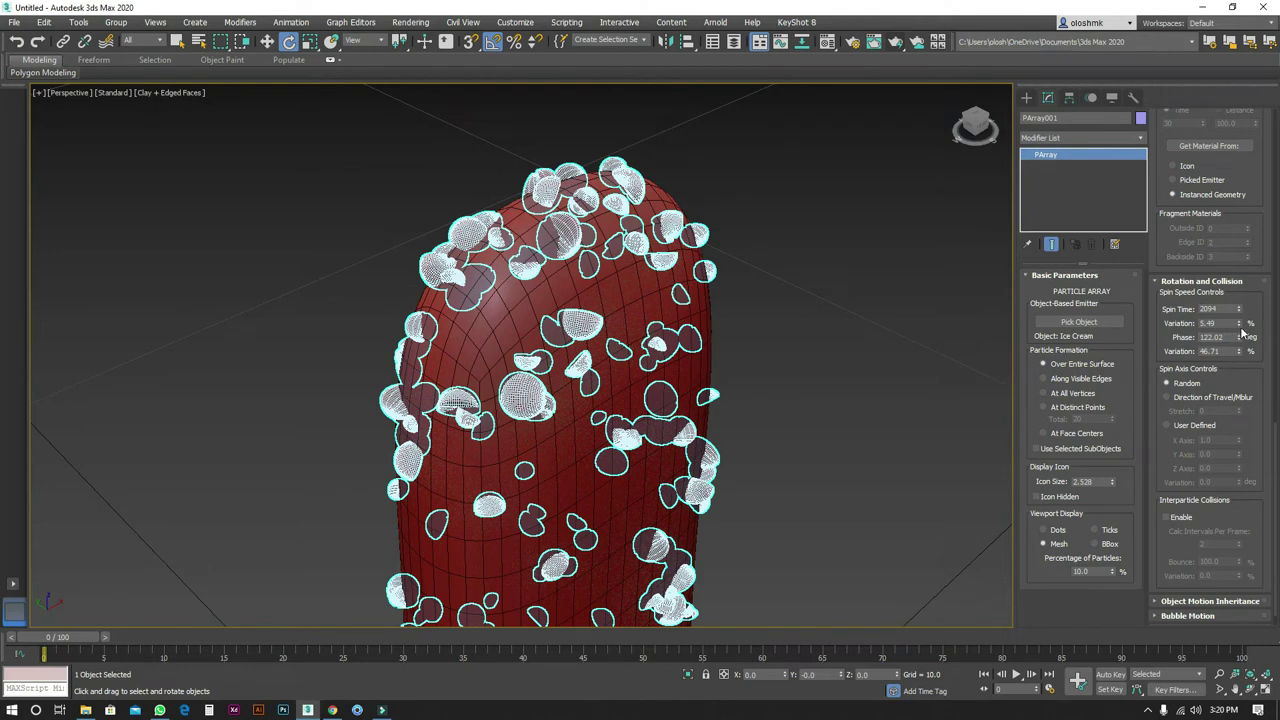
{"action": "left_click_drag", "start_coordinate": [1239, 323], "coordinate": [1220, 514]}
{"action": "left_click_drag", "start_coordinate": [1240, 218], "coordinate": [1240, 190]}
{"action": "left_click_drag", "start_coordinate": [1240, 352], "coordinate": [1228, 291]}
{"action": "left_click_drag", "start_coordinate": [1240, 340], "coordinate": [1238, 330]}
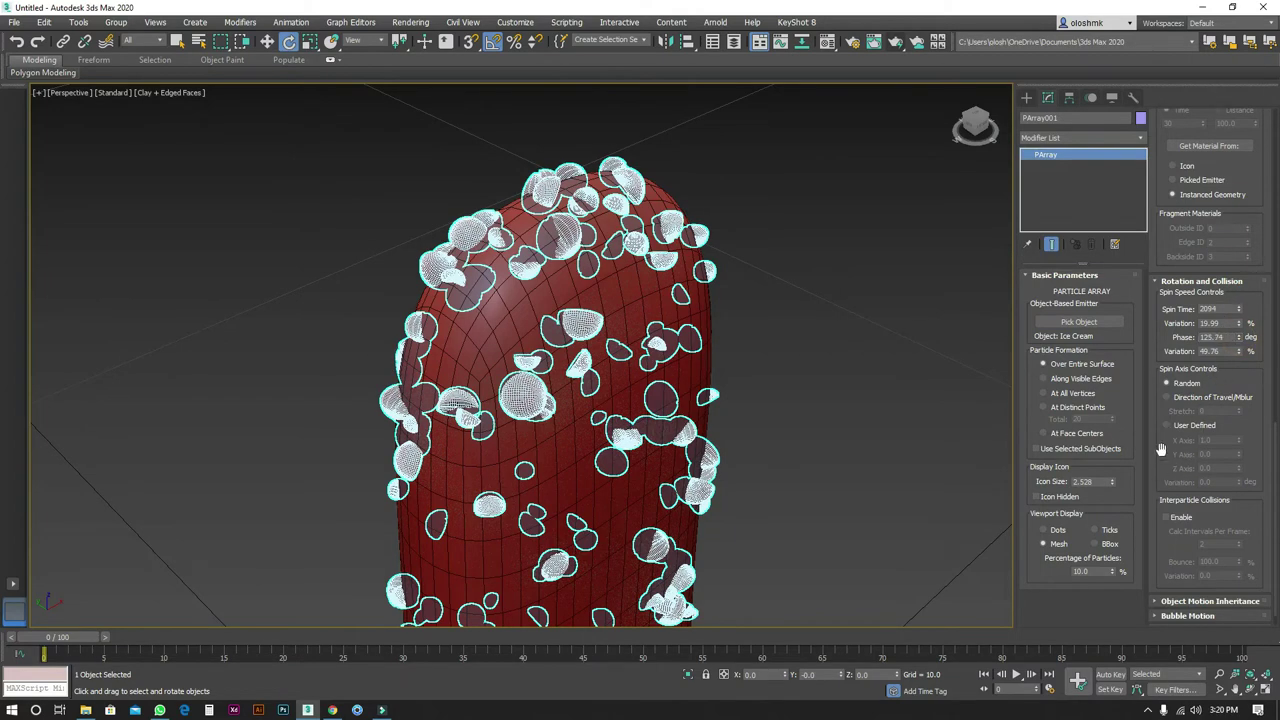
Step: Set the nut spin axis to User Defined with X 2.62, Y 1.75, Z 5.93
{"action": "scroll", "coordinate": [1160, 449], "scroll_direction": "down", "scroll_amount": 1}
{"action": "left_click", "coordinate": [1195, 374]}
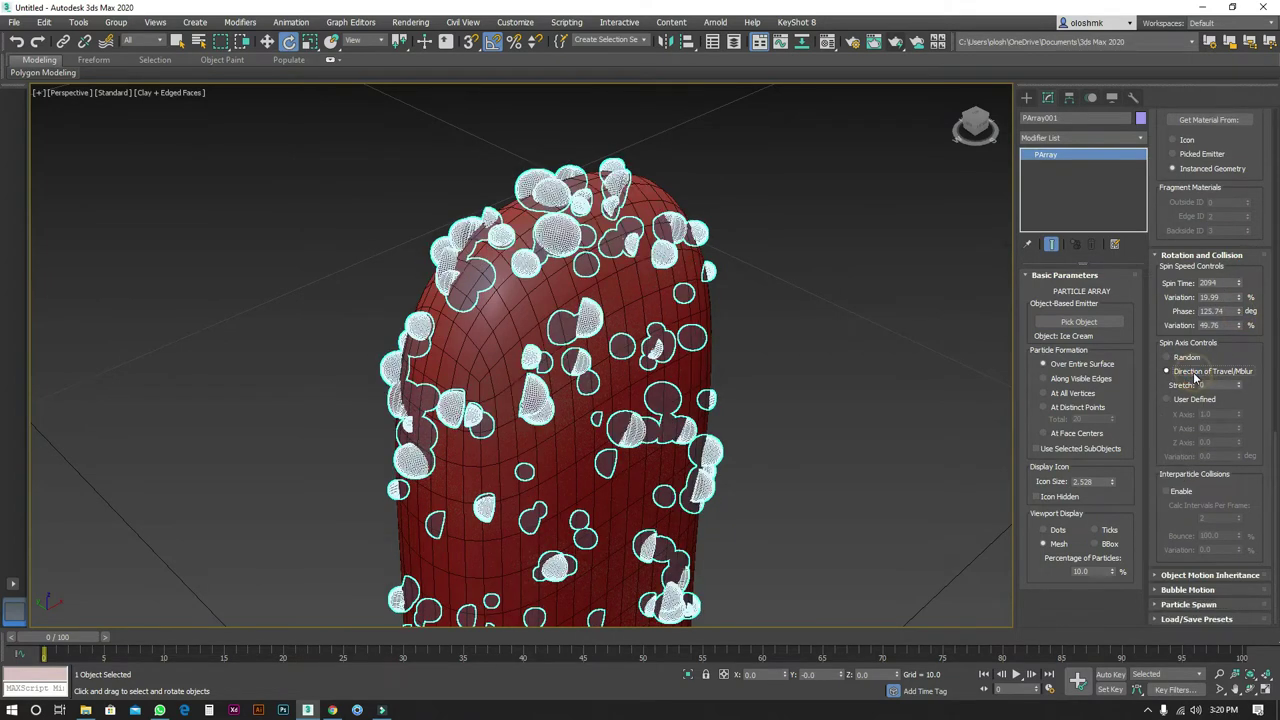
{"action": "left_click", "coordinate": [1178, 358]}
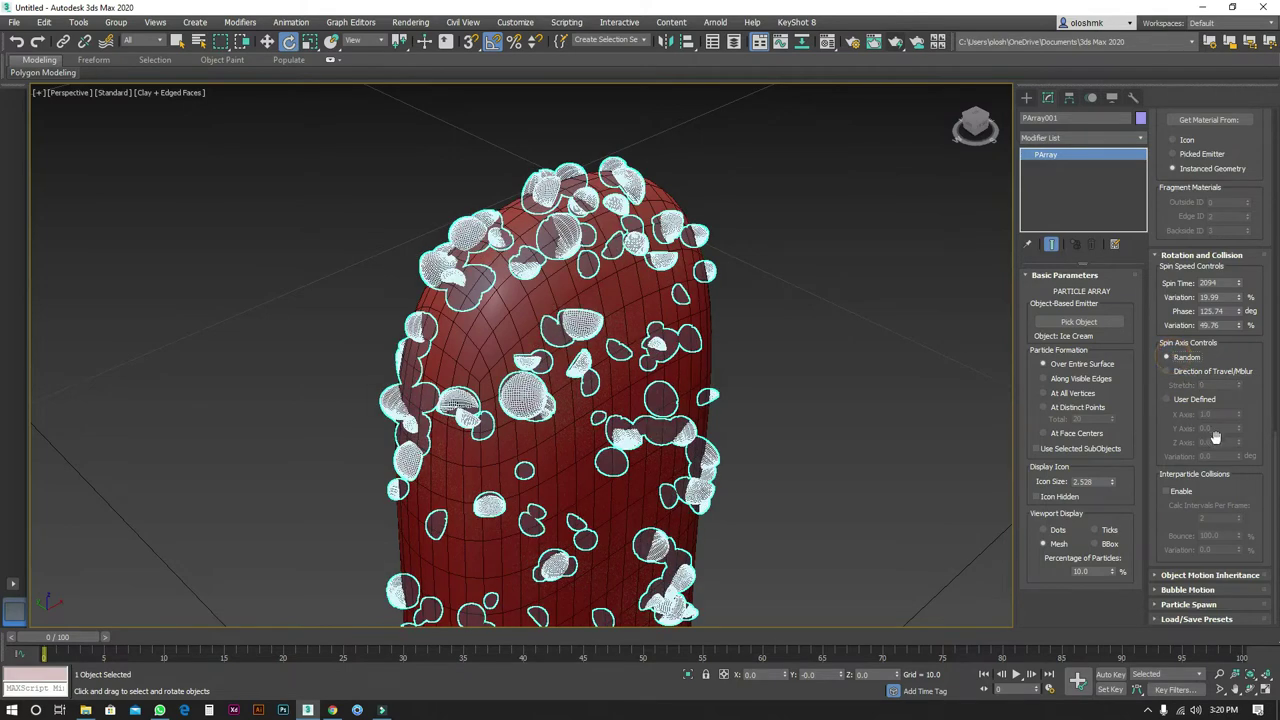
{"action": "left_click", "coordinate": [1197, 400]}
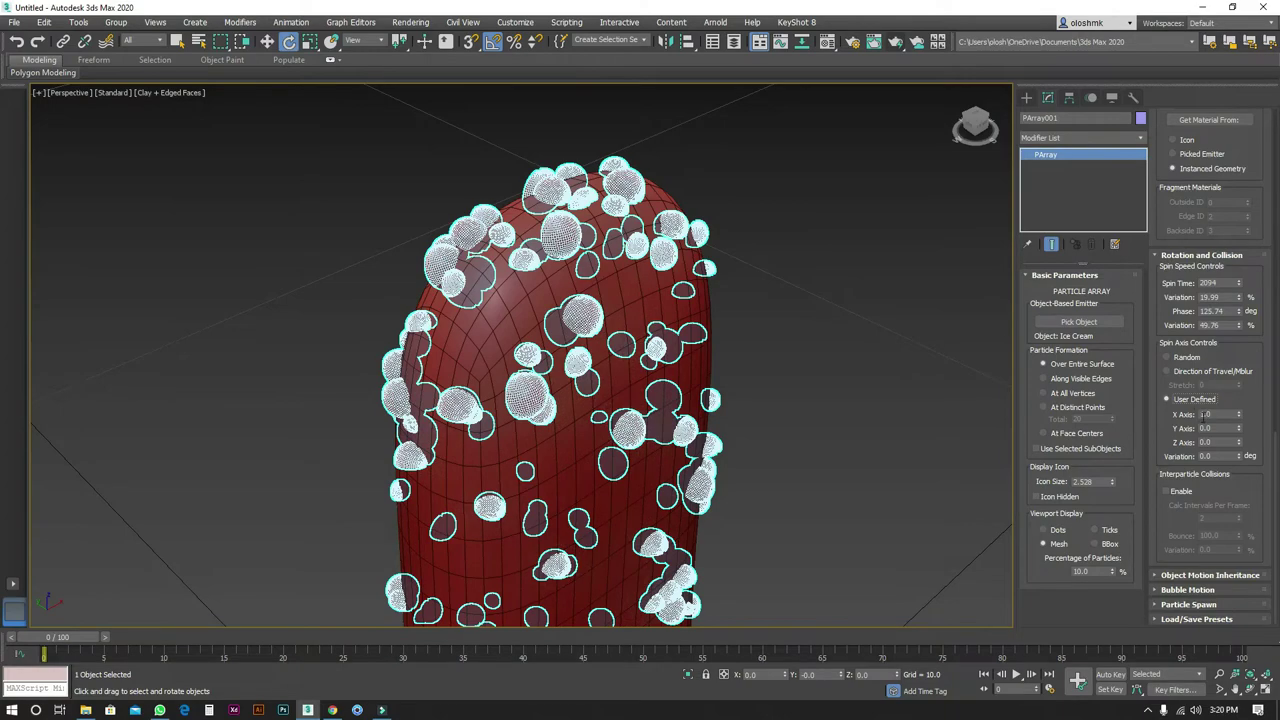
{"action": "key", "text": "F4"}
{"action": "key", "text": "F4"}
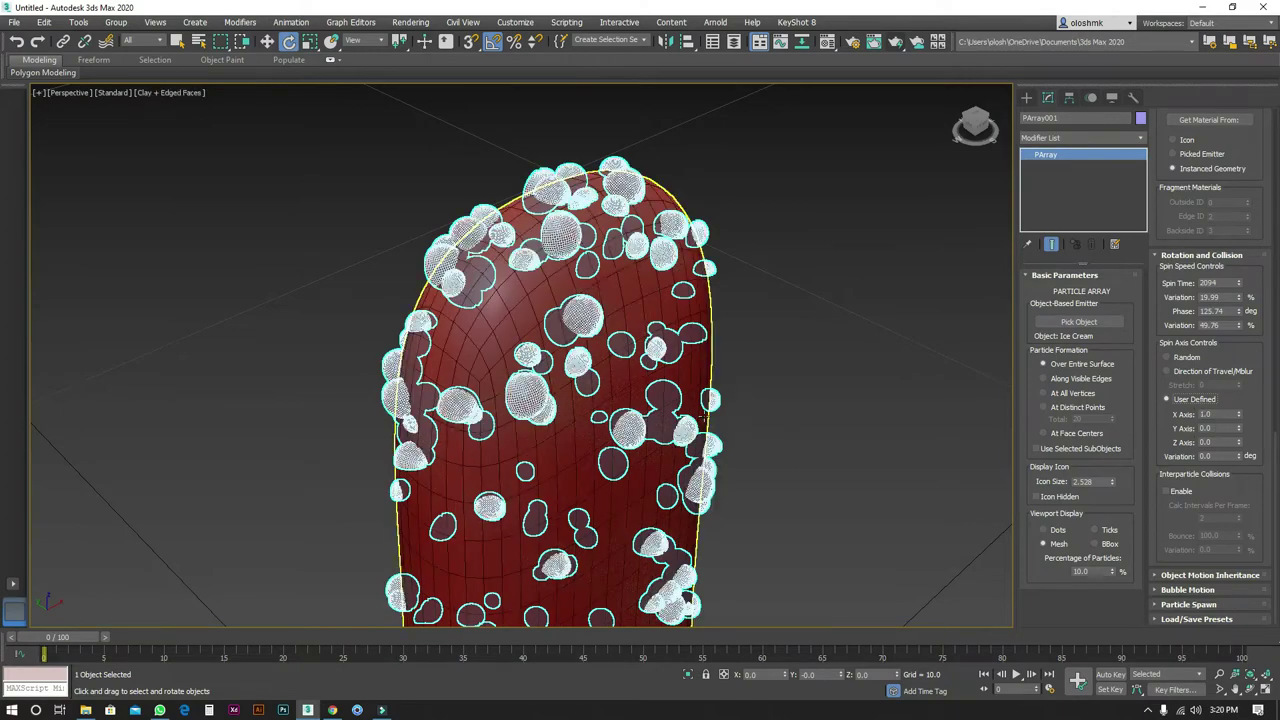
{"action": "middle_click_drag", "start_coordinate": [520, 360], "coordinate": [966, 448], "text": "alt"}
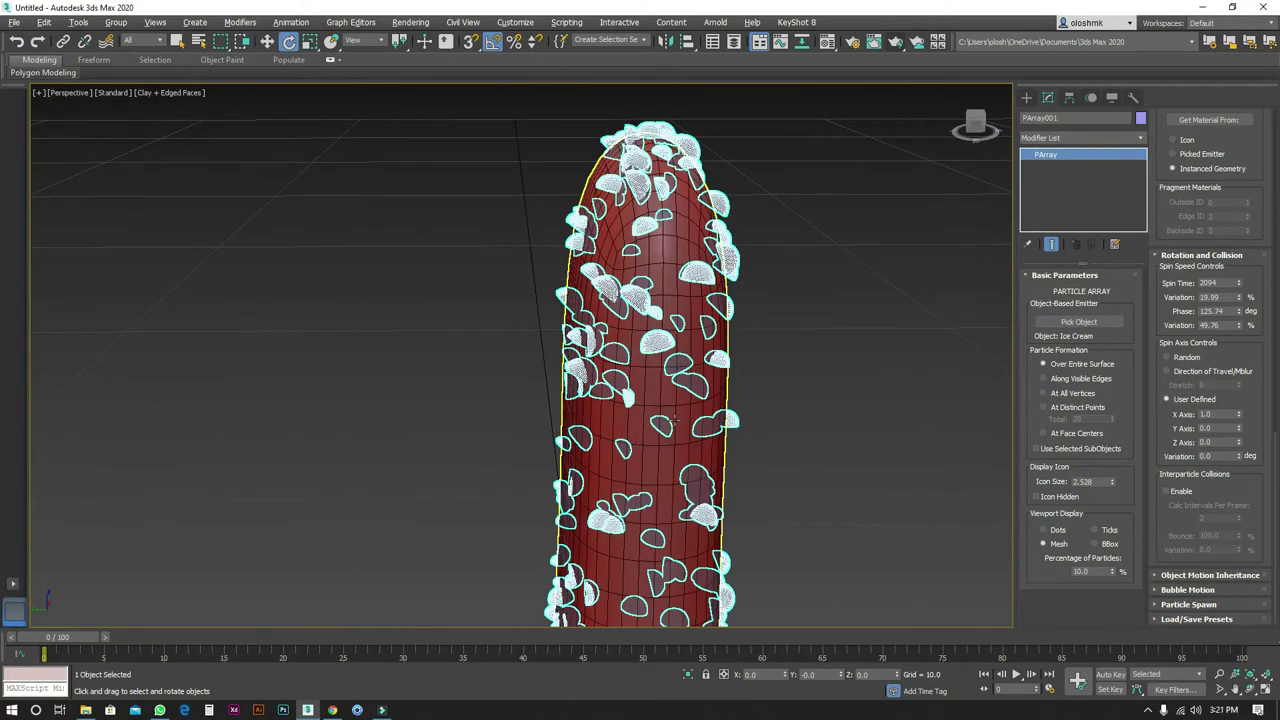
{"action": "left_click_drag", "start_coordinate": [1239, 430], "coordinate": [1204, 316]}
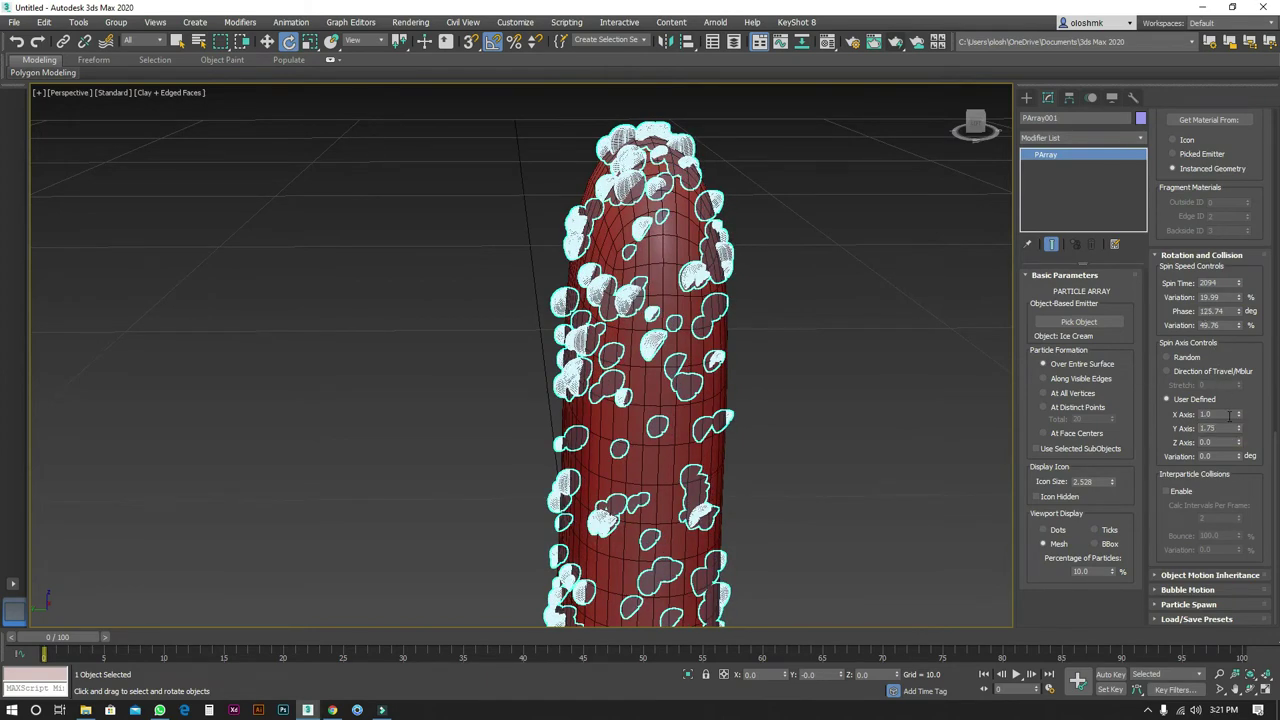
{"action": "left_click_drag", "start_coordinate": [1238, 415], "coordinate": [1238, 387]}
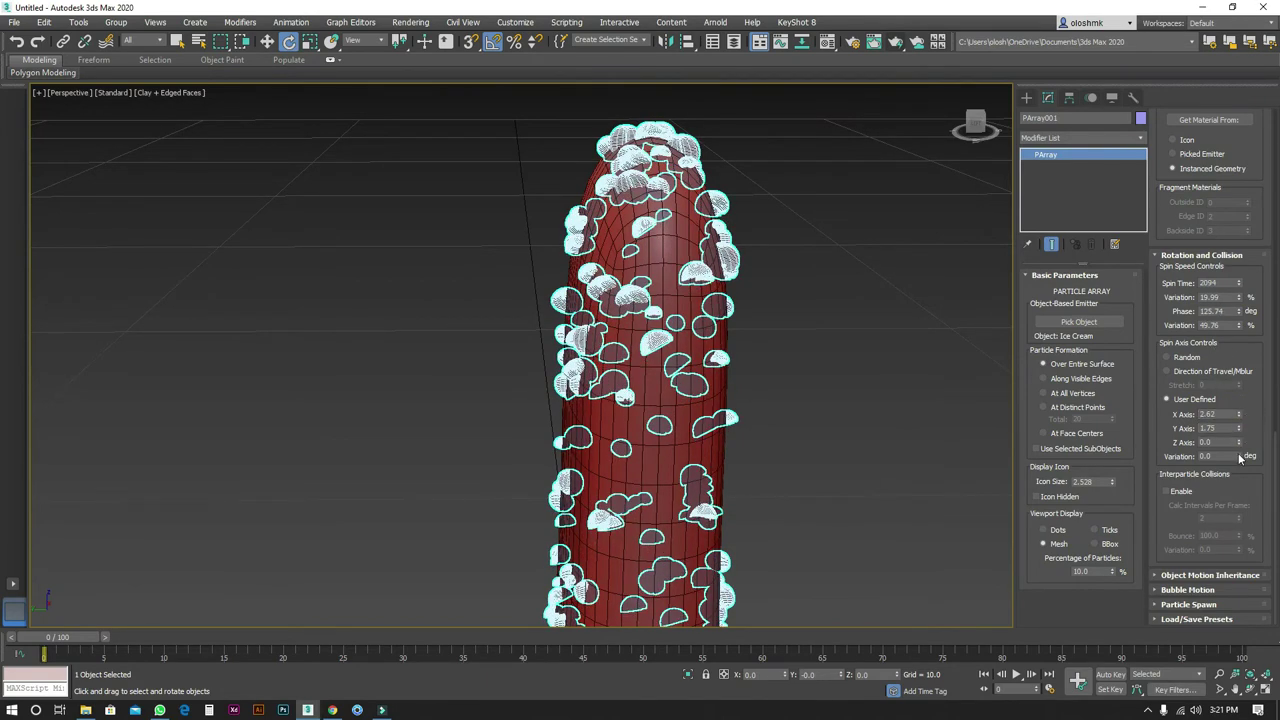
{"action": "left_click_drag", "start_coordinate": [1240, 445], "coordinate": [1188, 47]}
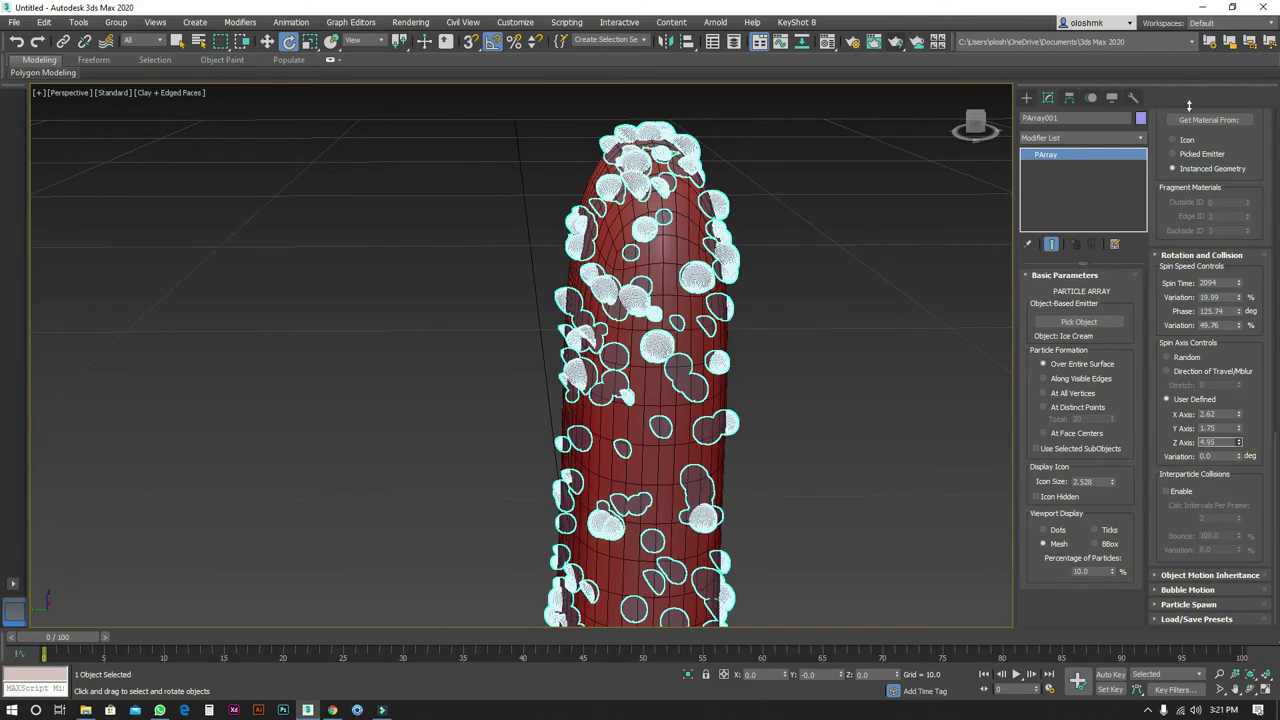
{"action": "middle_click_drag", "start_coordinate": [766, 415], "coordinate": [702, 427], "text": "alt"}
{"action": "key", "text": "z"}
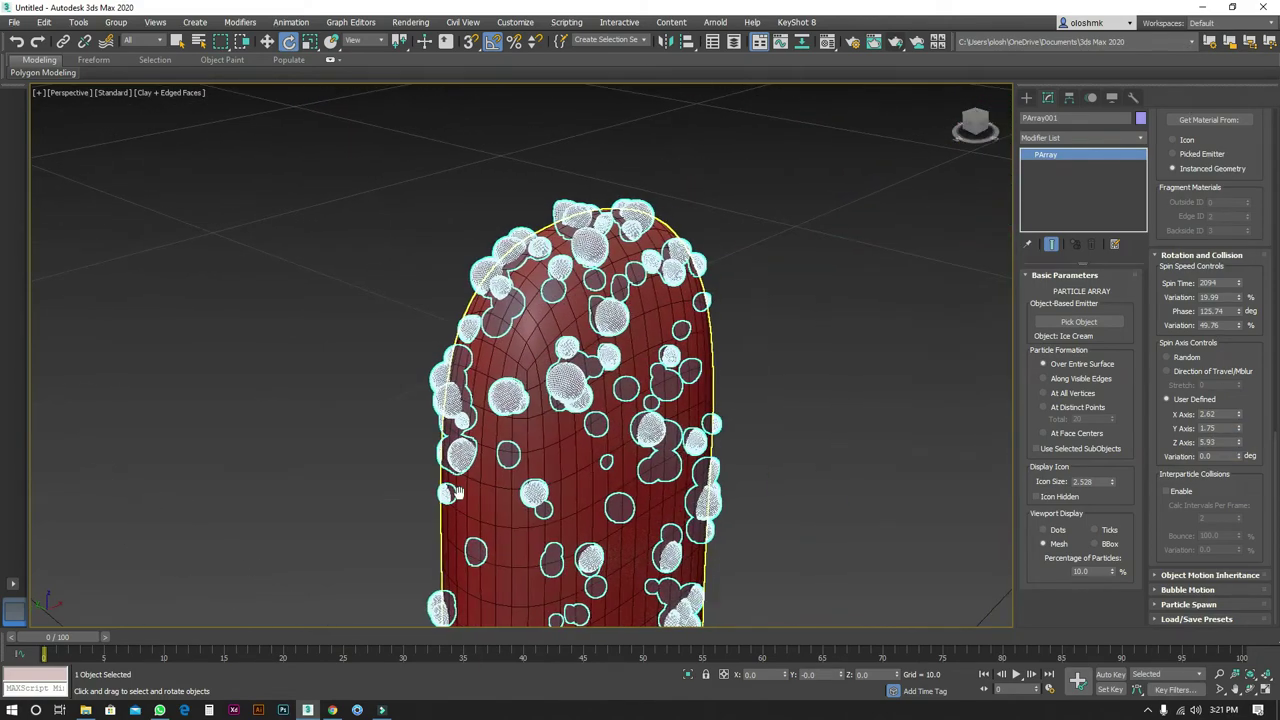
Step: Shrink the nut particles to size 2.604 in the Particle Generation rollout
{"action": "scroll", "coordinate": [594, 424], "scroll_direction": "up", "scroll_amount": 2}
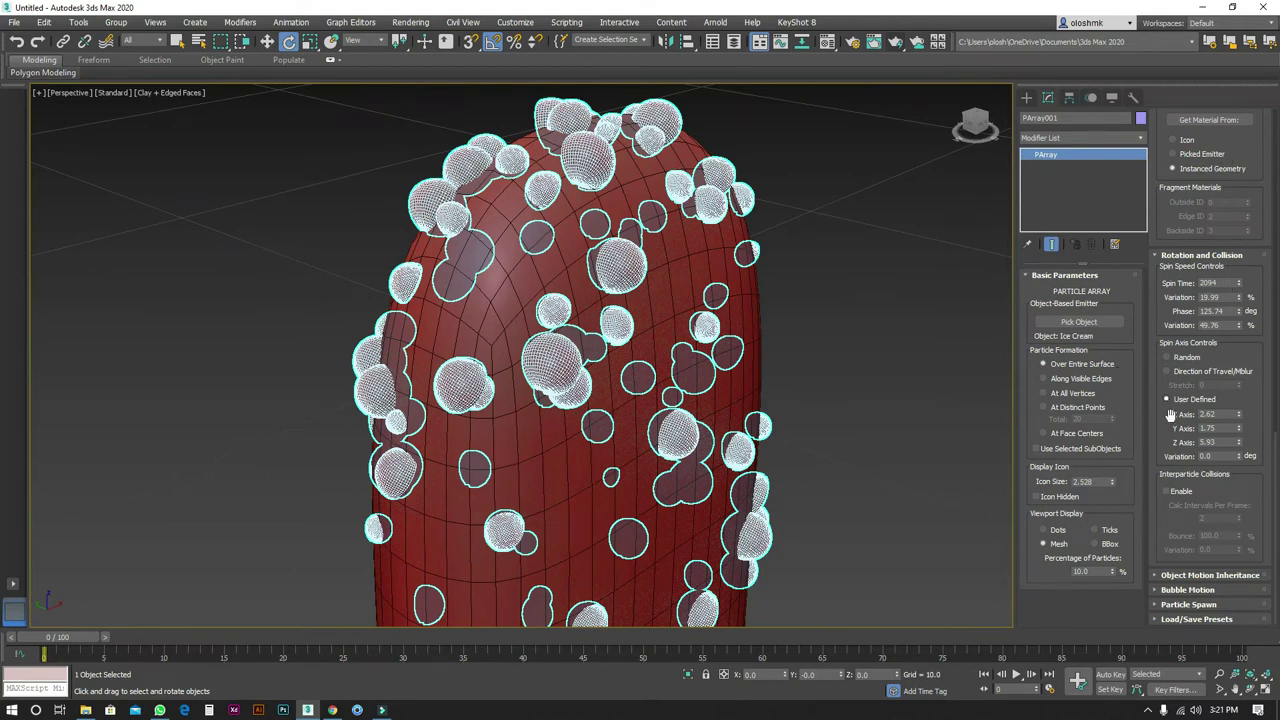
{"action": "scroll", "coordinate": [1237, 294], "scroll_direction": "up", "scroll_amount": 3}
{"action": "scroll", "coordinate": [1231, 286], "scroll_direction": "up", "scroll_amount": 3}
{"action": "scroll", "coordinate": [1251, 288], "scroll_direction": "up", "scroll_amount": 3}
{"action": "scroll", "coordinate": [1251, 288], "scroll_direction": "up", "scroll_amount": 3}
{"action": "scroll", "coordinate": [1248, 280], "scroll_direction": "up", "scroll_amount": 2}
{"action": "scroll", "coordinate": [1245, 275], "scroll_direction": "up", "scroll_amount": 2}
{"action": "scroll", "coordinate": [1240, 250], "scroll_direction": "up", "scroll_amount": 2}
{"action": "left_click_drag", "start_coordinate": [1243, 254], "coordinate": [1243, 320]}
Step: Switch to clay shading, check the small red sphere, and reselect the nut particle array
{"action": "key", "text": "F4"}
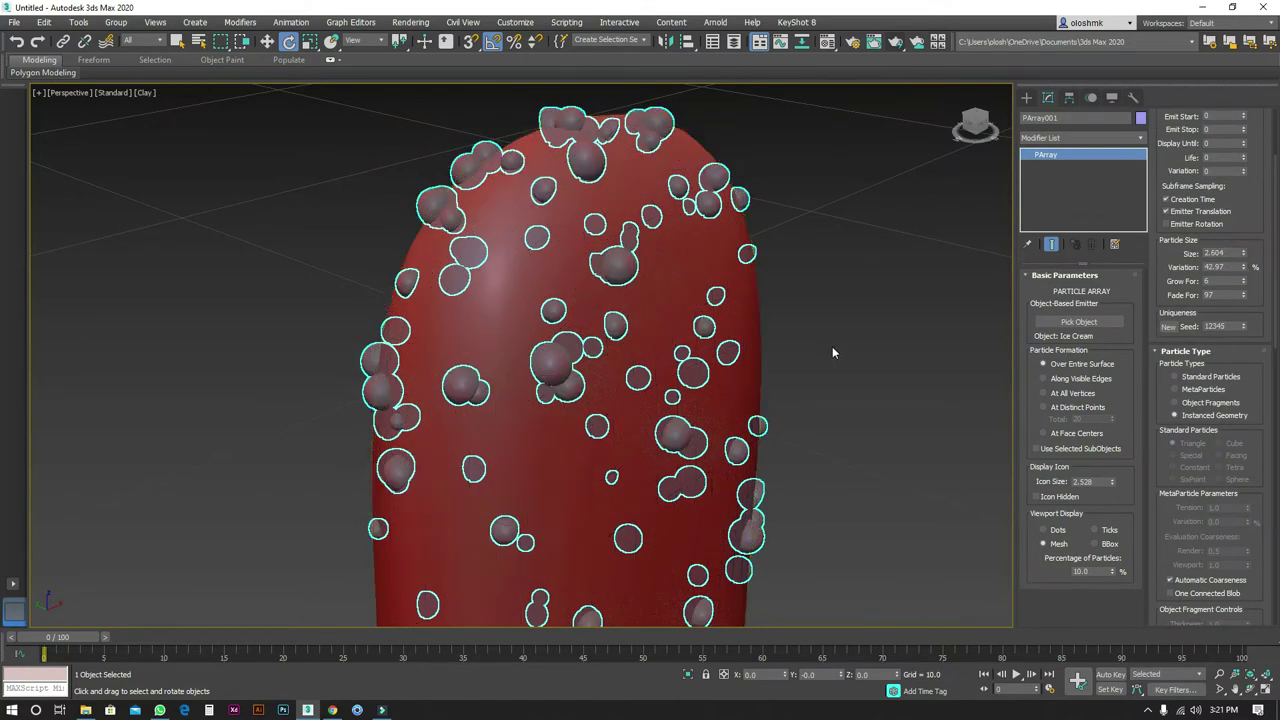
{"action": "scroll", "coordinate": [832, 346], "scroll_direction": "down", "scroll_amount": 3}
{"action": "scroll", "coordinate": [810, 345], "scroll_direction": "down", "scroll_amount": 3}
{"action": "left_click", "coordinate": [754, 268]}
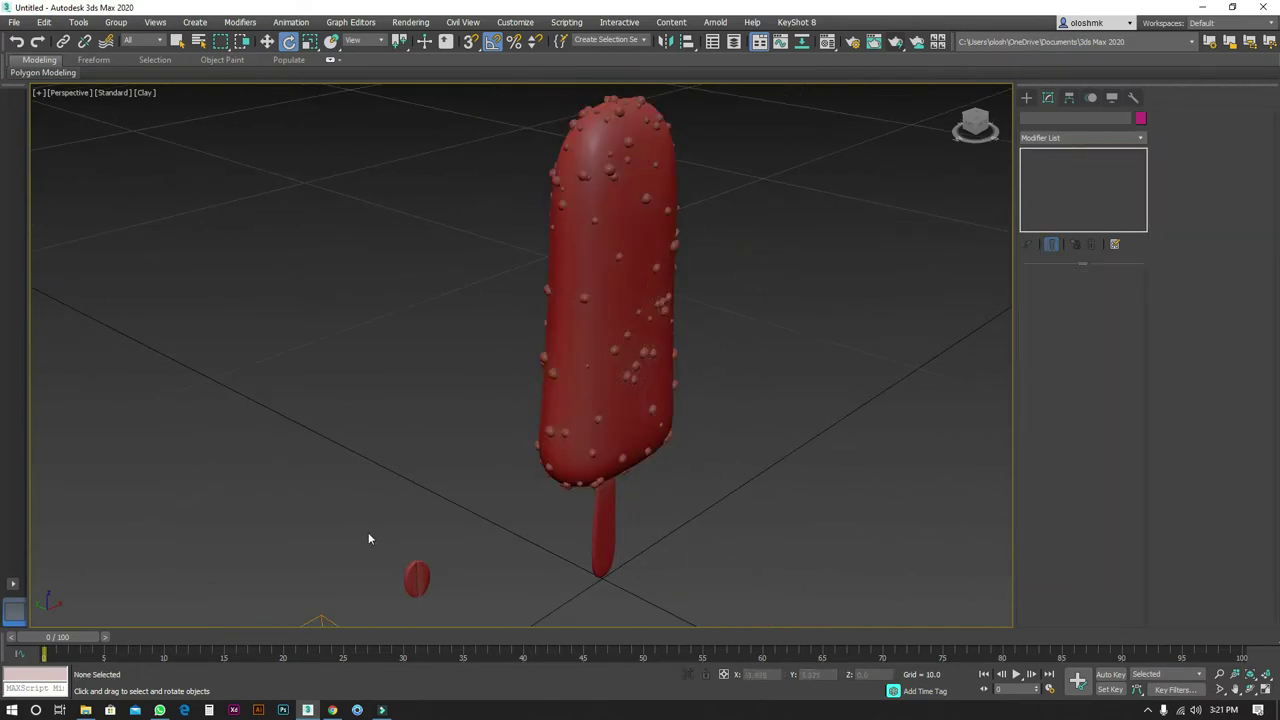
{"action": "left_click_drag", "start_coordinate": [355, 508], "coordinate": [462, 608]}
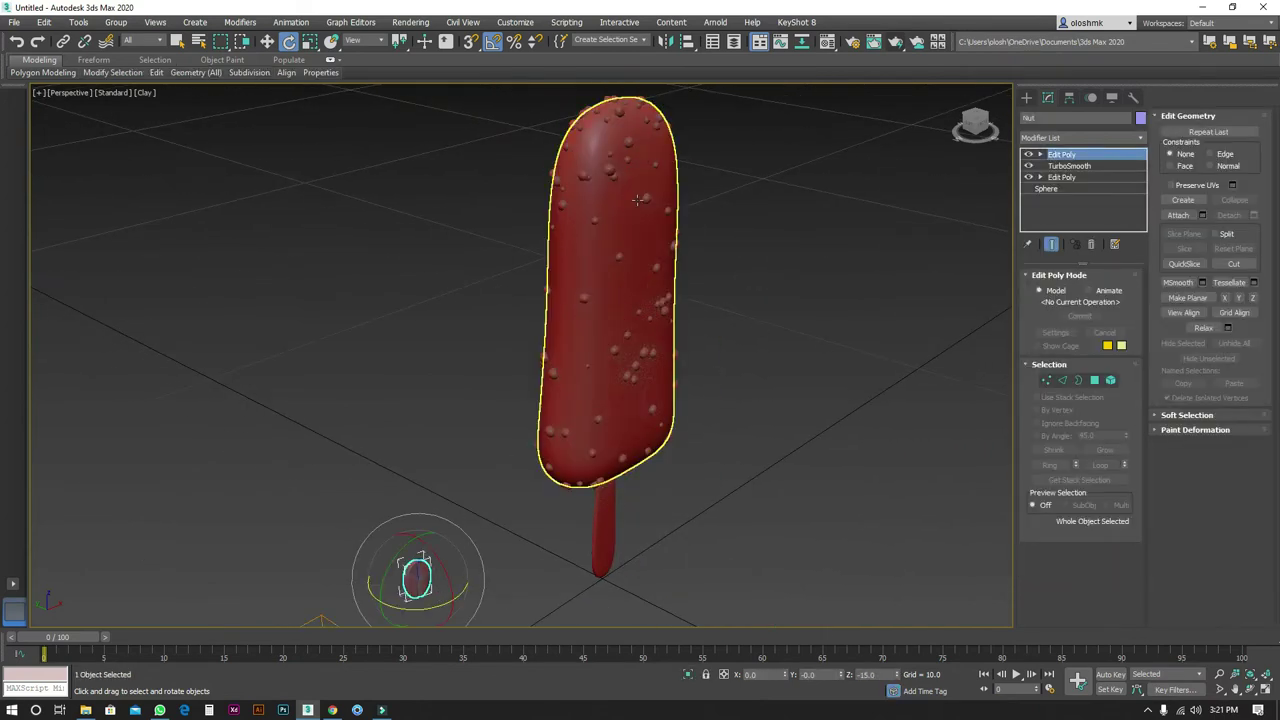
{"action": "left_click", "coordinate": [610, 167]}
{"action": "left_click", "coordinate": [78, 22]}
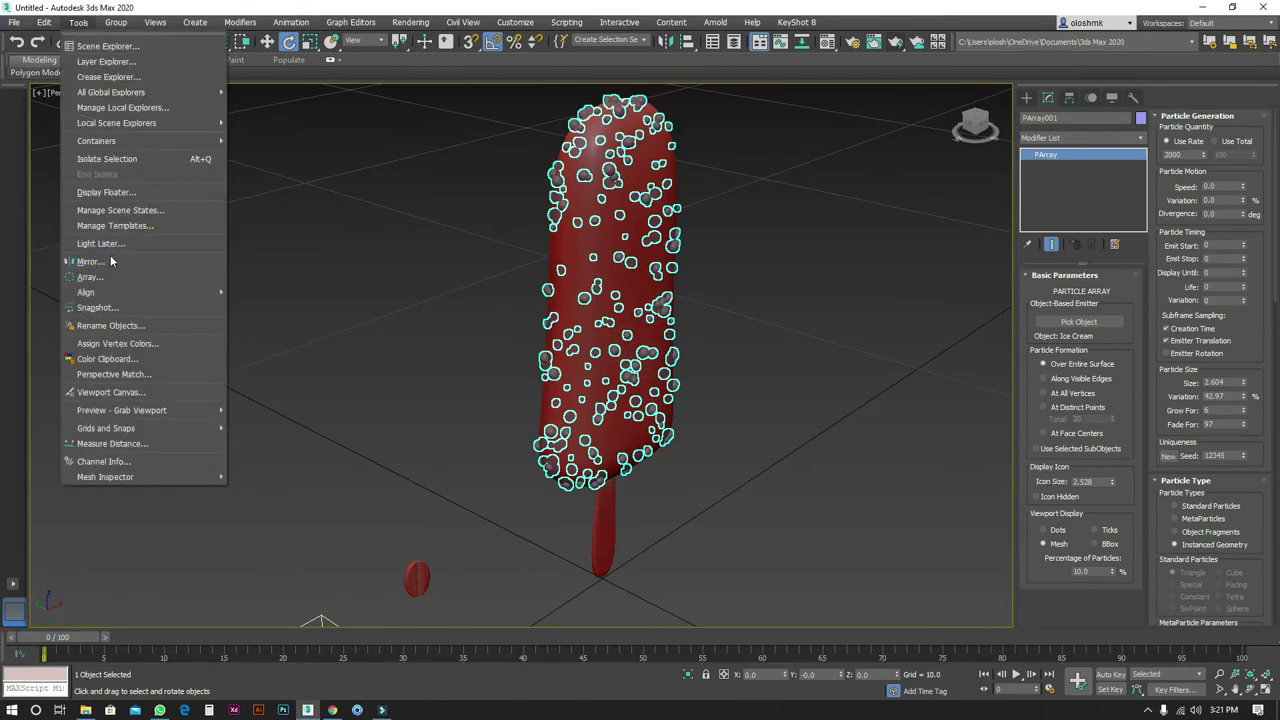
Step: Take a single-frame Mesh snapshot of the nut particles, then select the leftover sphere and box
{"action": "left_click", "coordinate": [138, 311]}
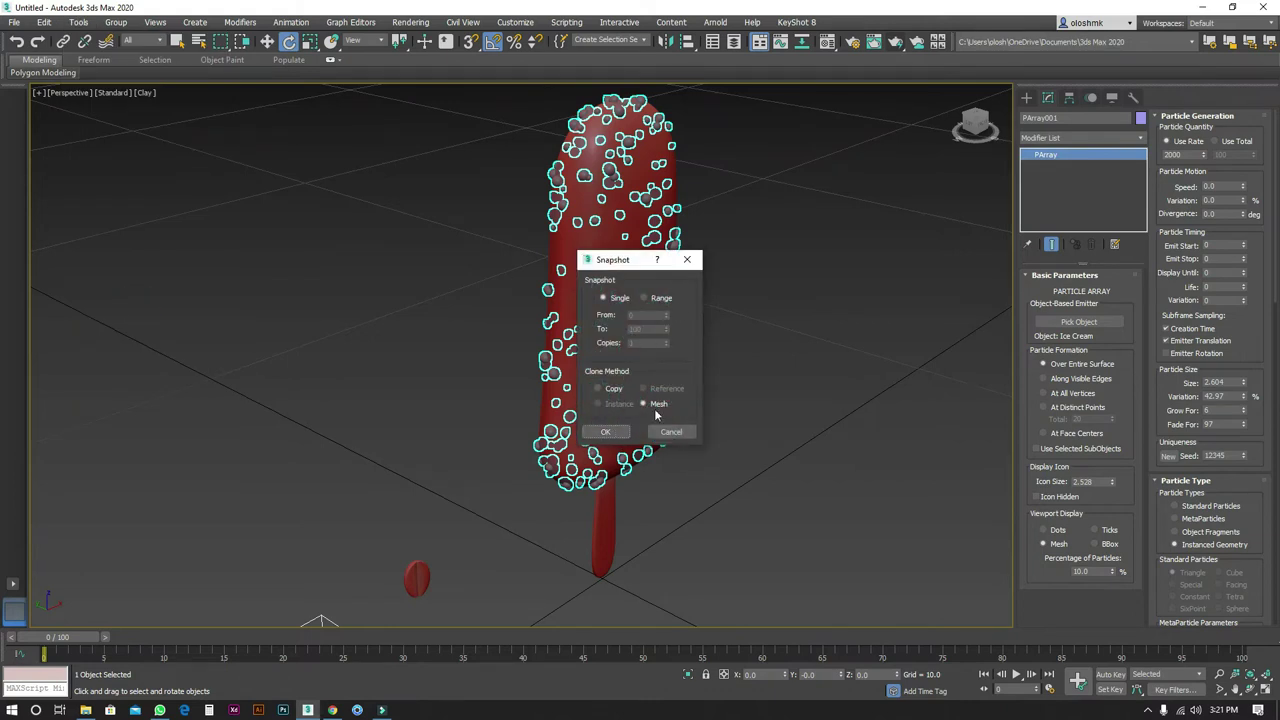
{"action": "left_click", "coordinate": [608, 431]}
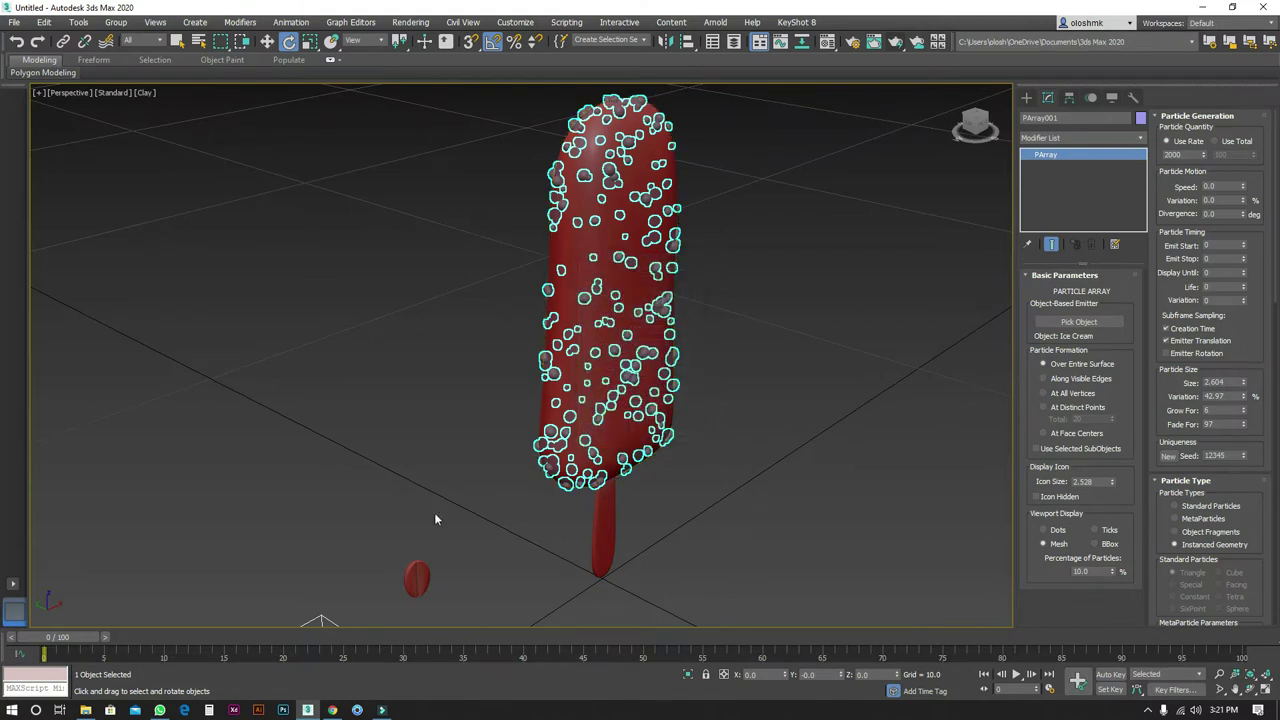
{"action": "scroll", "coordinate": [434, 512], "scroll_direction": "down", "scroll_amount": 5}
{"action": "key", "text": "F4"}
{"action": "left_click_drag", "start_coordinate": [363, 505], "coordinate": [449, 588]}
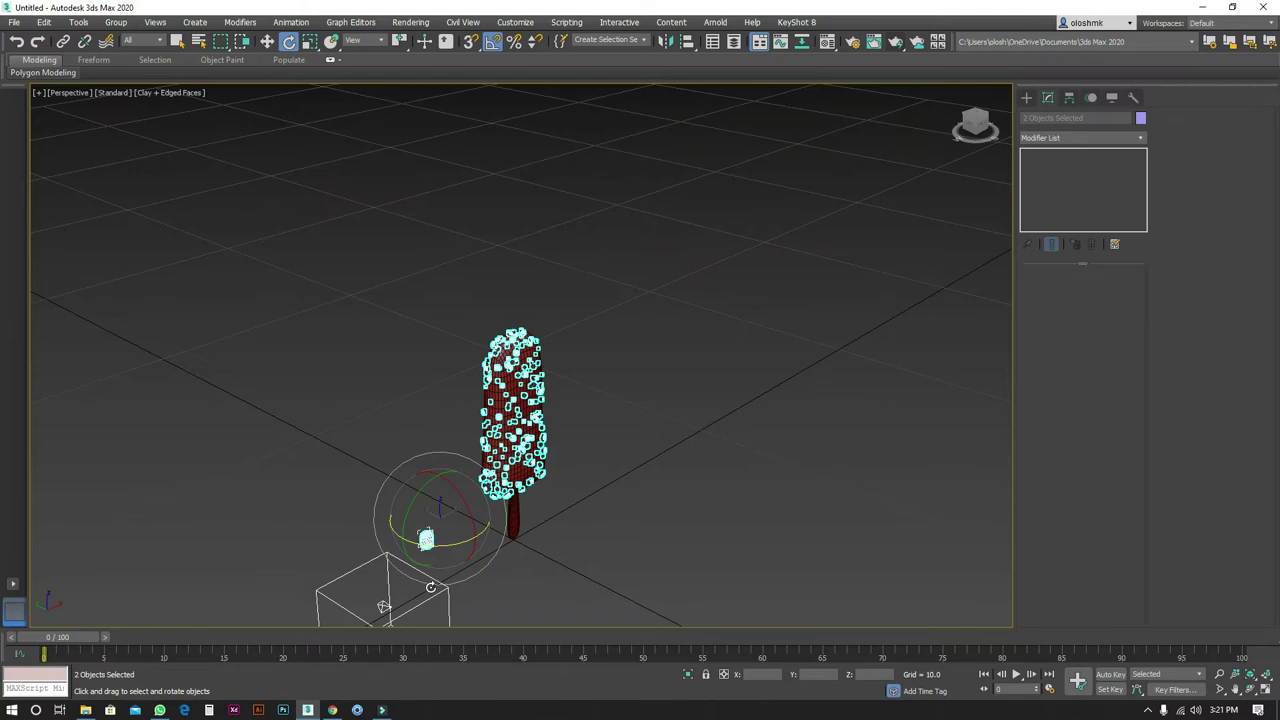
Step: Delete the leftover sphere and emitter, and apply the first material to the nut mesh
{"action": "key", "text": "Delete"}
{"action": "key", "text": "z"}
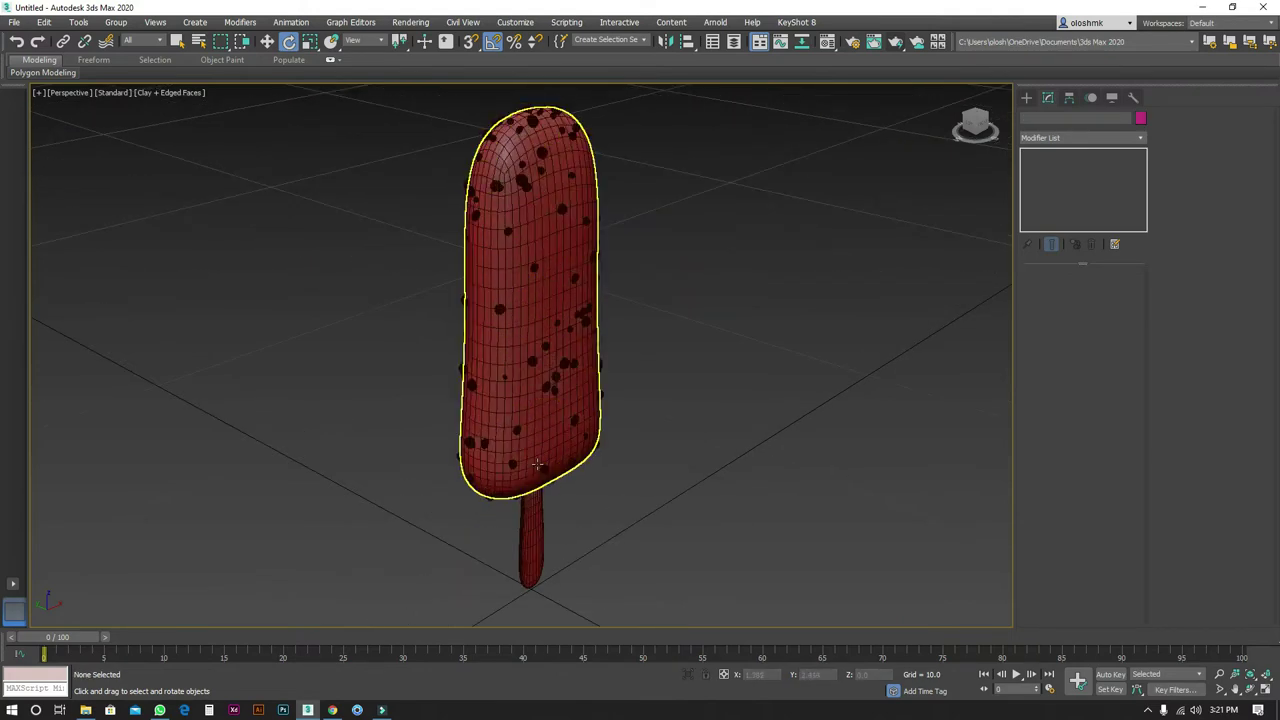
{"action": "left_click", "coordinate": [541, 152]}
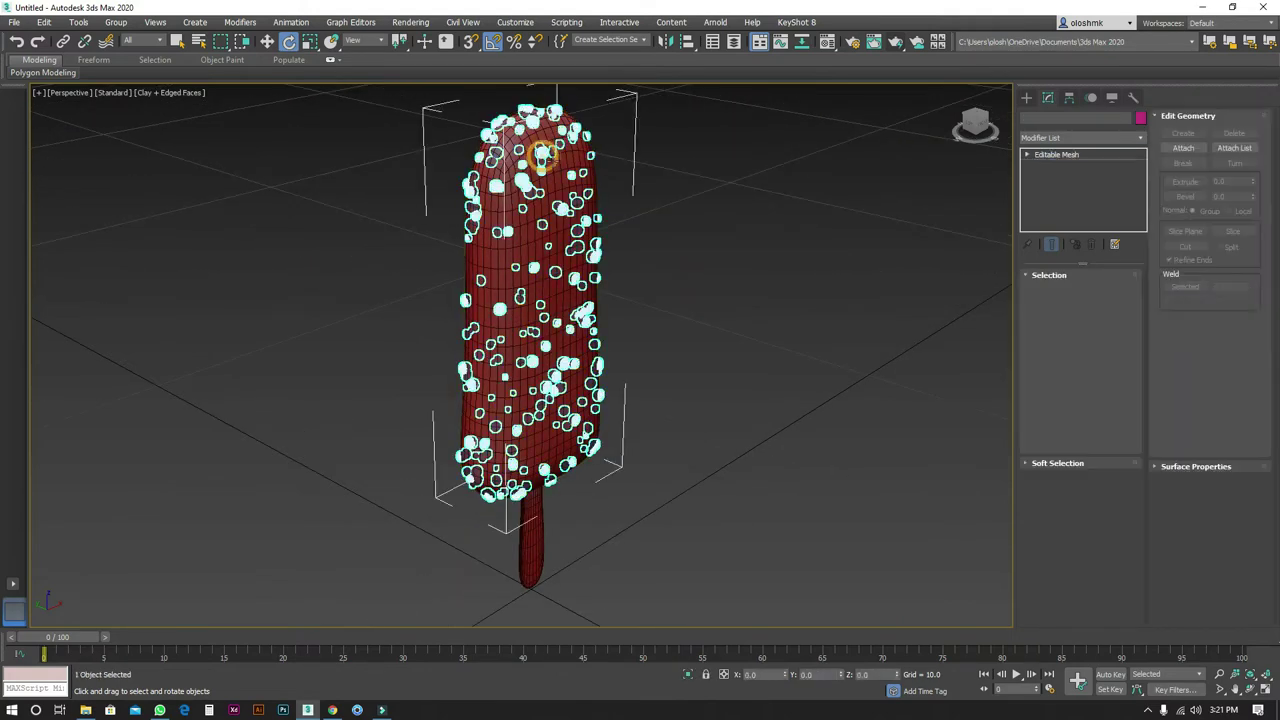
{"action": "left_click", "coordinate": [827, 41]}
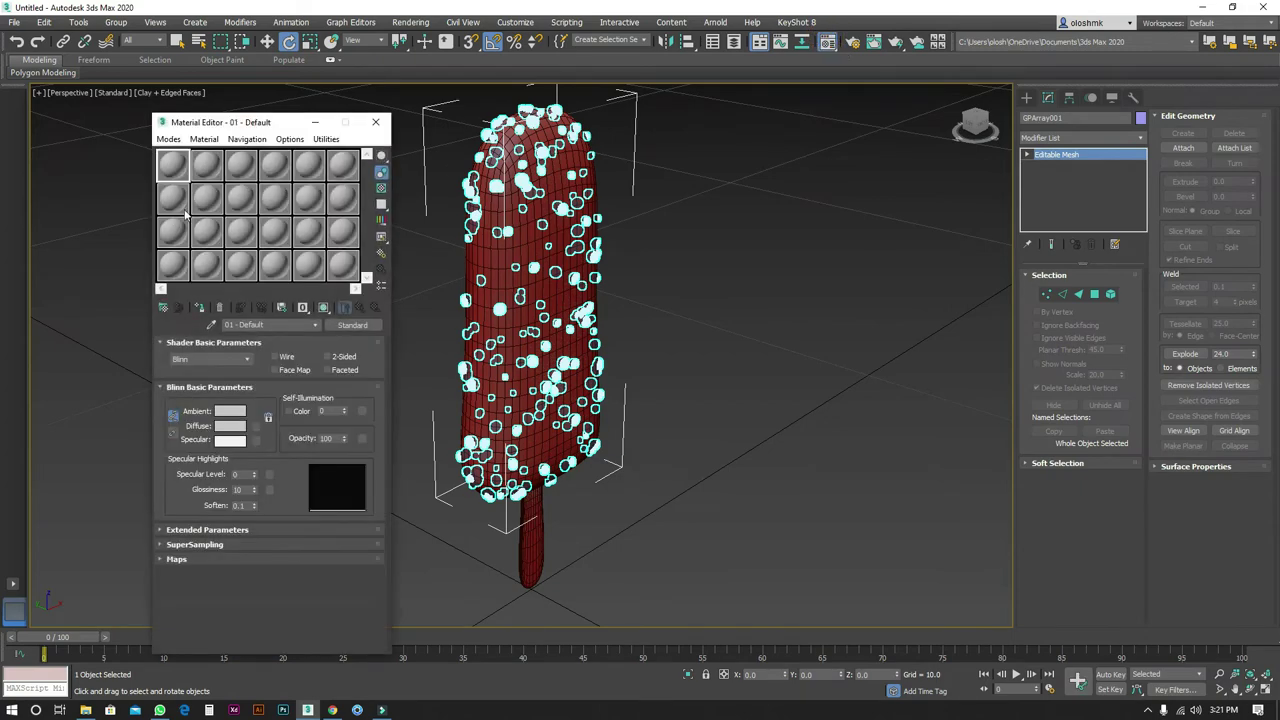
{"action": "left_click", "coordinate": [200, 307]}
Step: Give the ice cream body the second material and the stick 03 - Default
{"action": "key", "text": "Page_Up"}
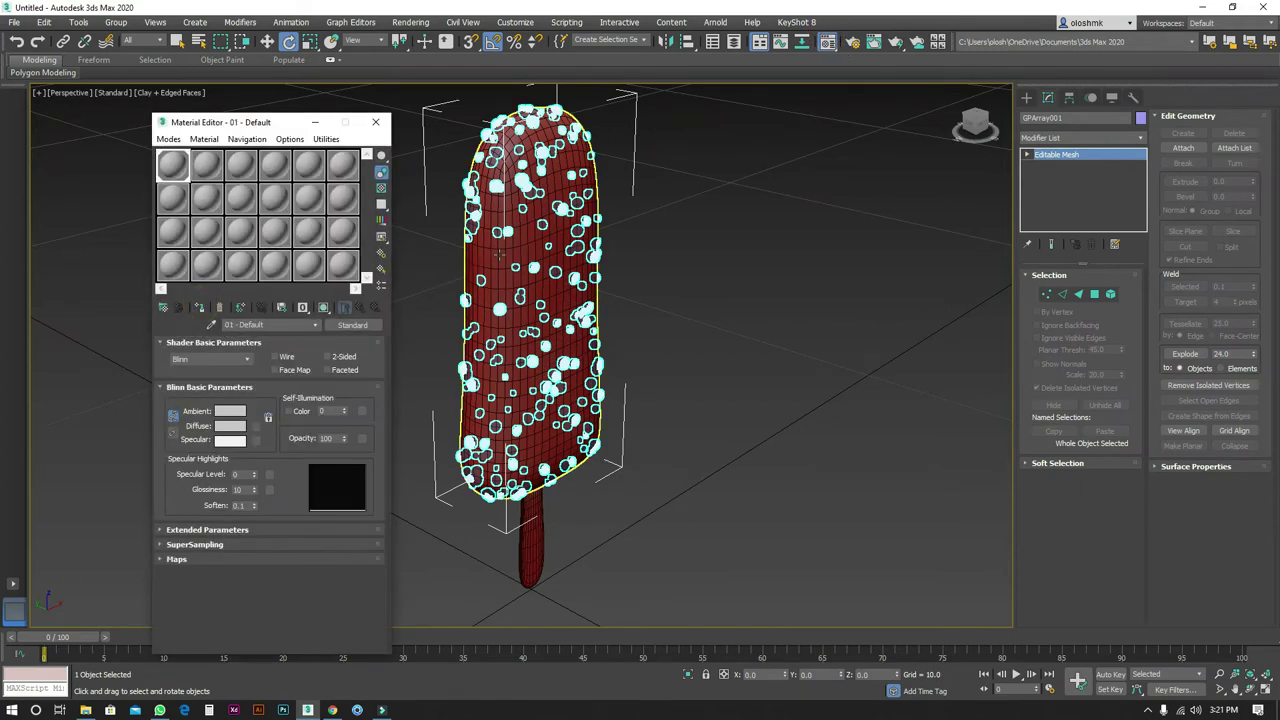
{"action": "left_click", "coordinate": [206, 165]}
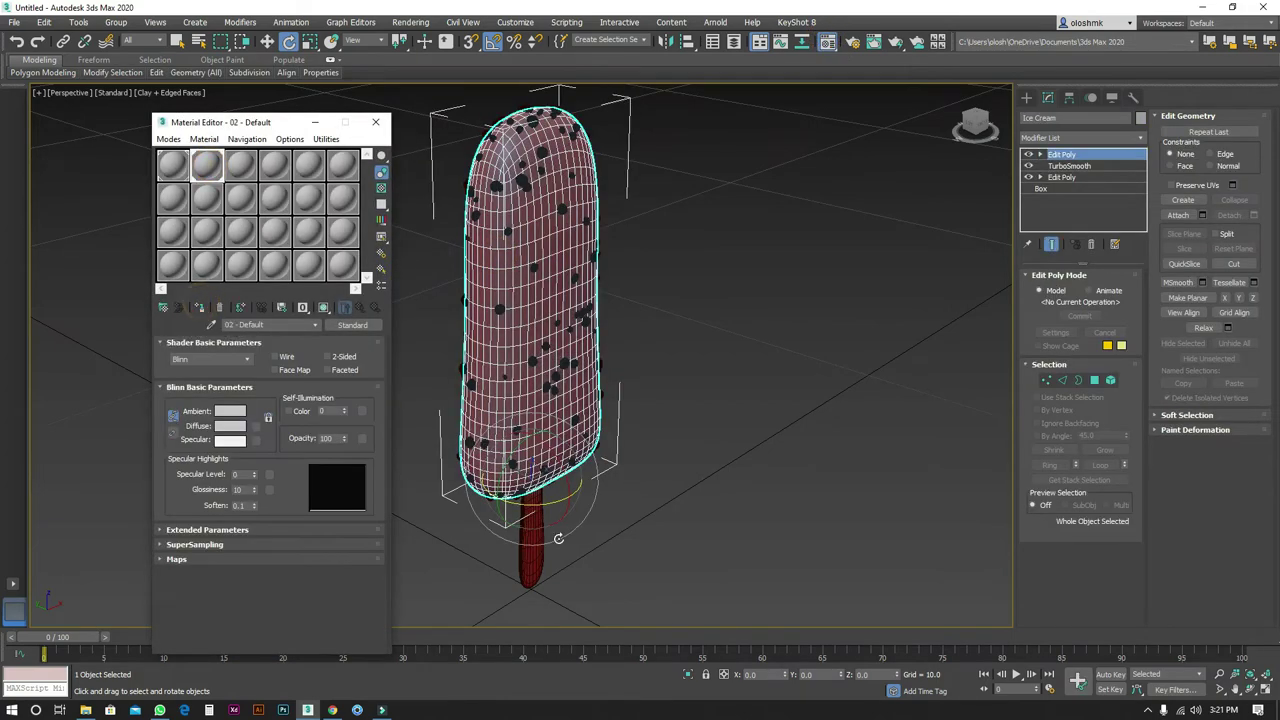
{"action": "left_click", "coordinate": [532, 540]}
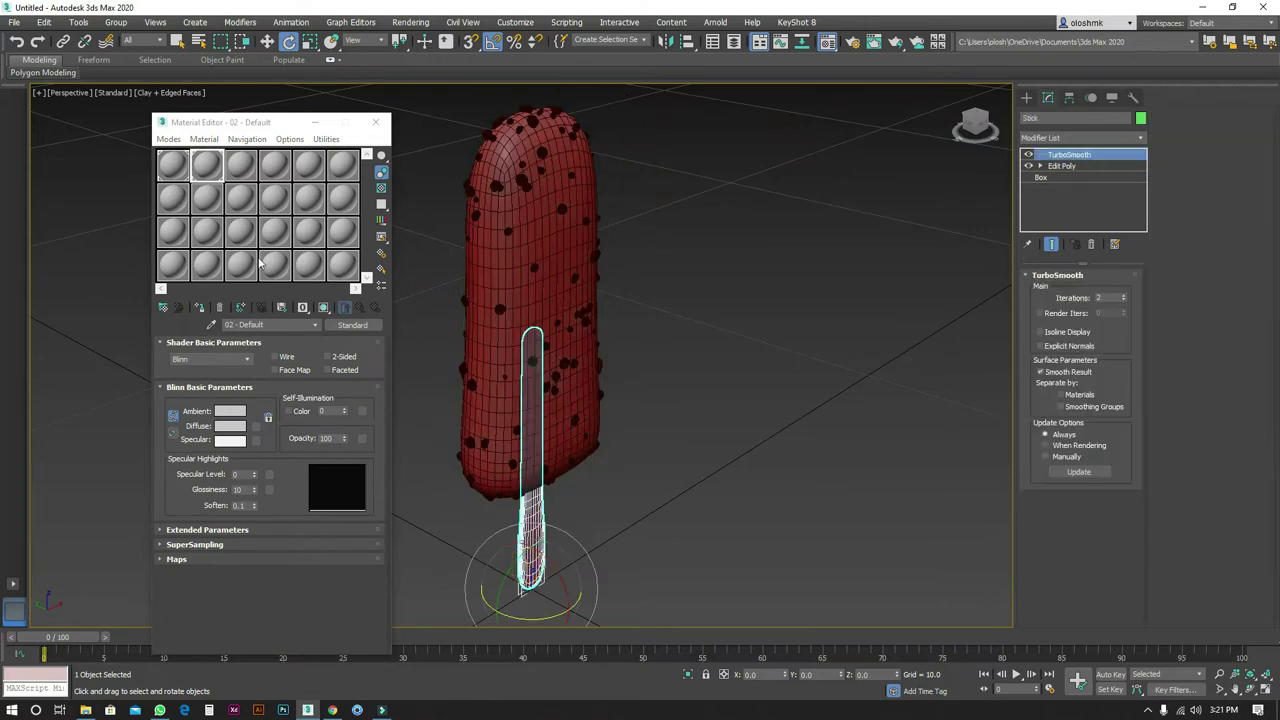
{"action": "left_click", "coordinate": [240, 165]}
{"action": "left_click", "coordinate": [800, 22]}
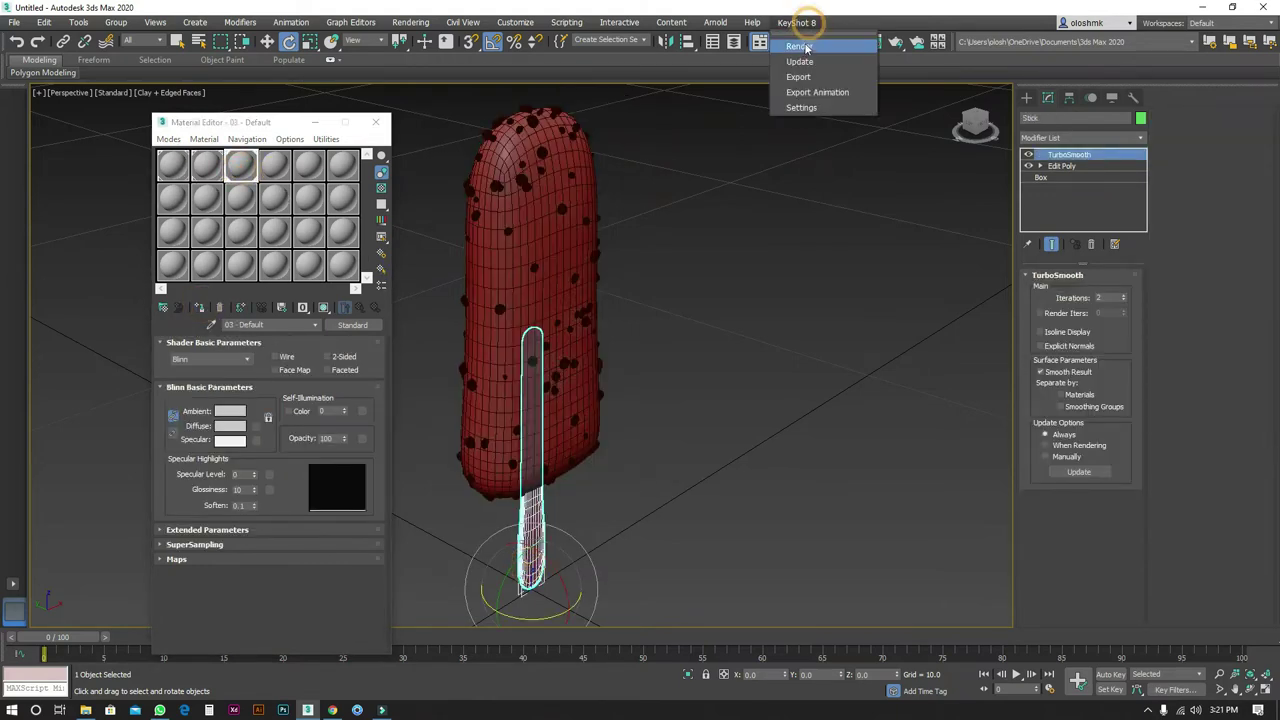
Step: Send the ice cream scene to KeyShot 8 for rendering while checking the Chrome reference images
{"action": "left_click", "coordinate": [806, 47]}
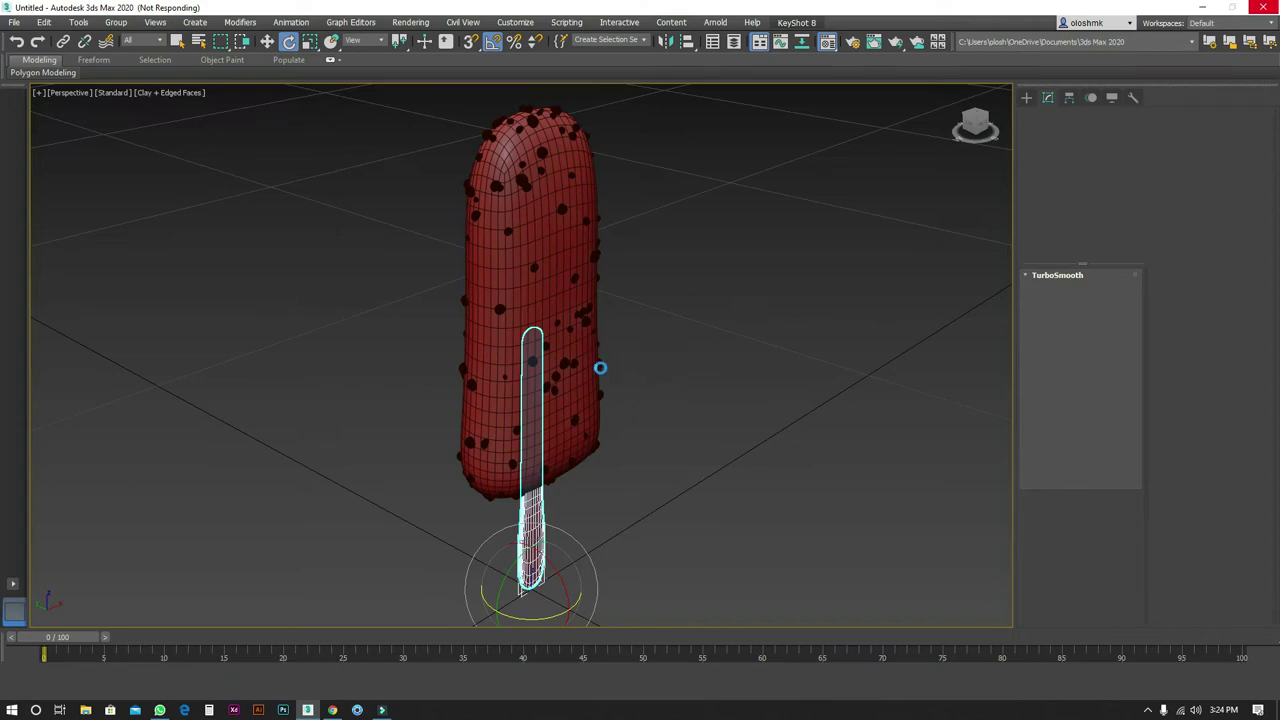
{"action": "left_click", "coordinate": [334, 711]}
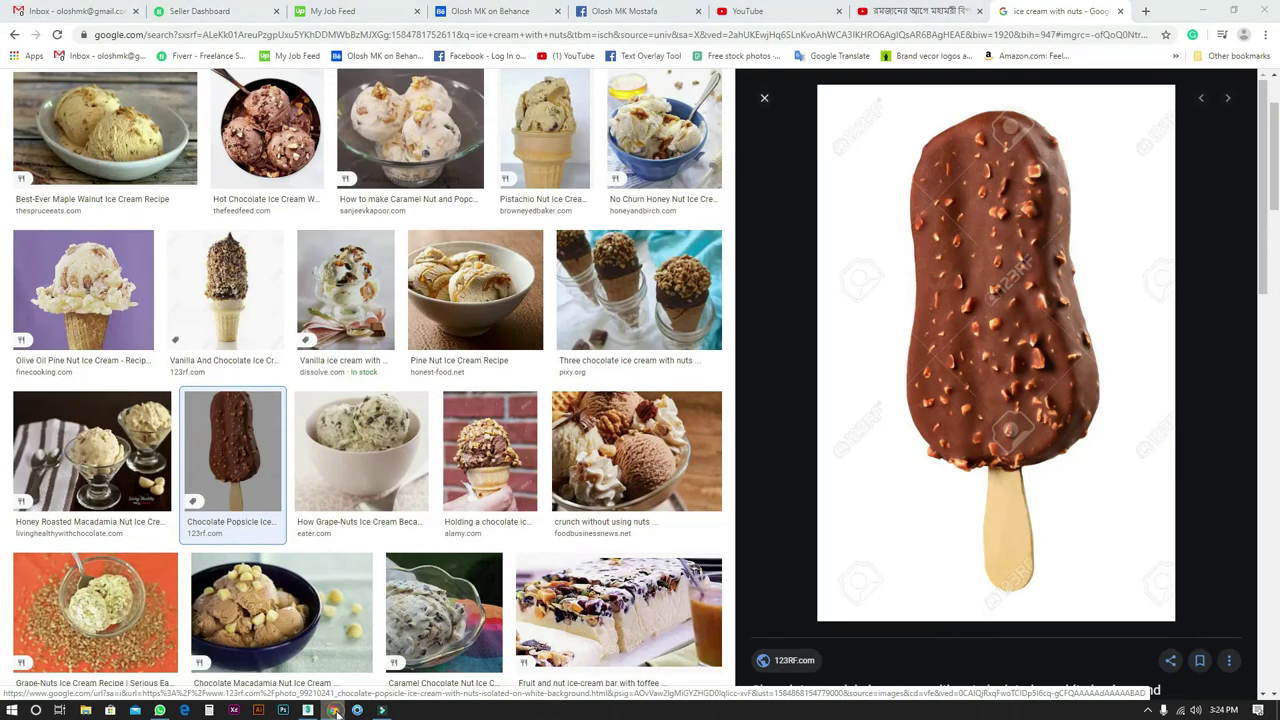
{"action": "left_click", "coordinate": [334, 711]}
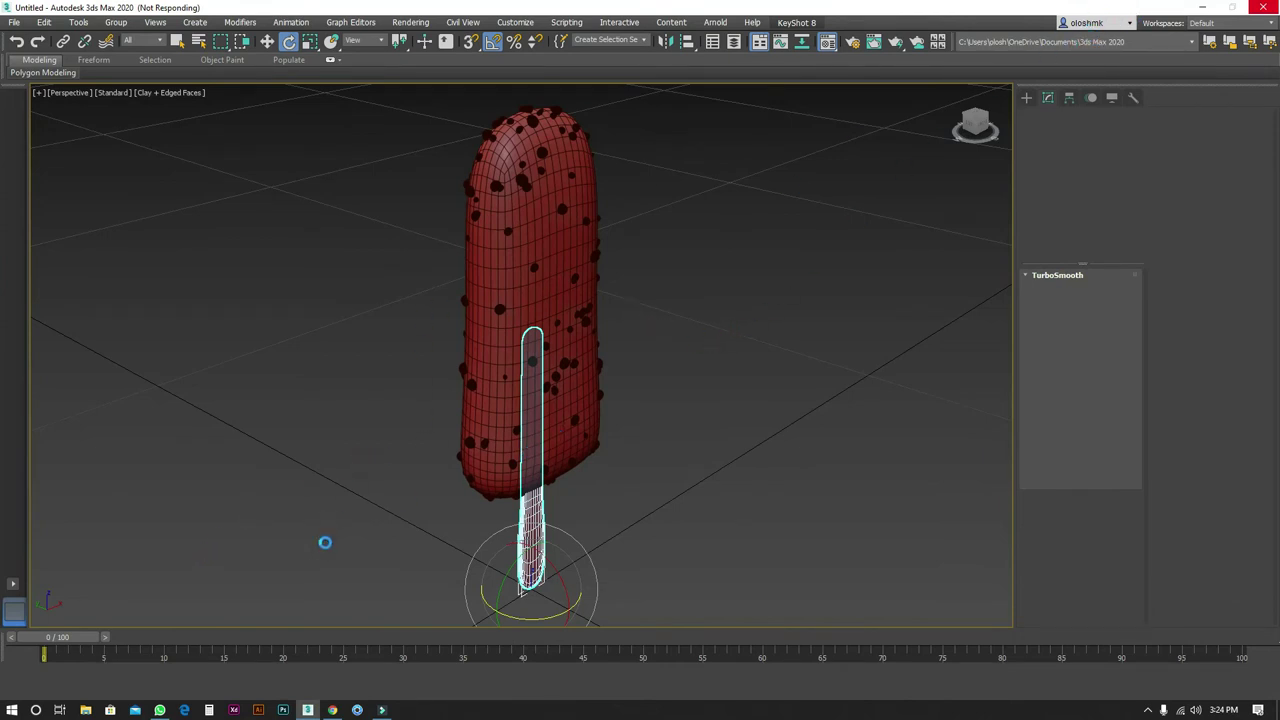
{"action": "left_click", "coordinate": [334, 711]}
Step: Return to 3ds Max, then bring the KeyShot window with the white popsicle forward
{"action": "left_click", "coordinate": [334, 711]}
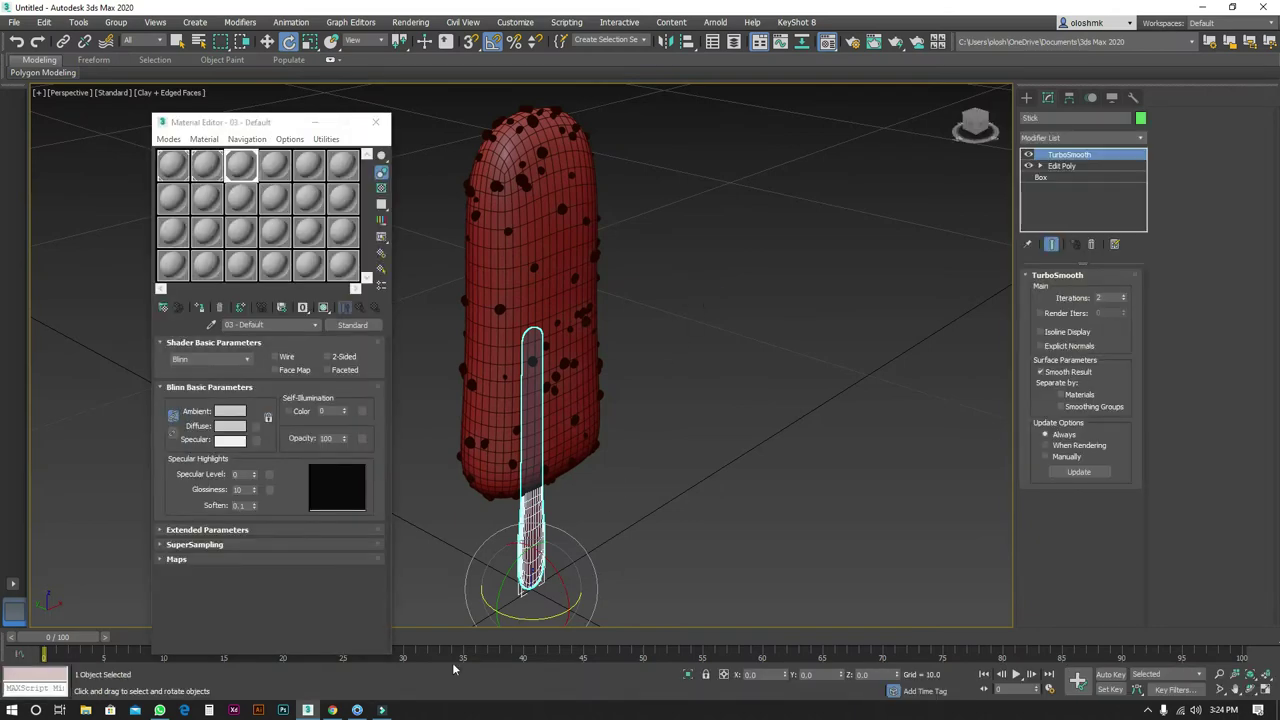
{"action": "left_click", "coordinate": [382, 710]}
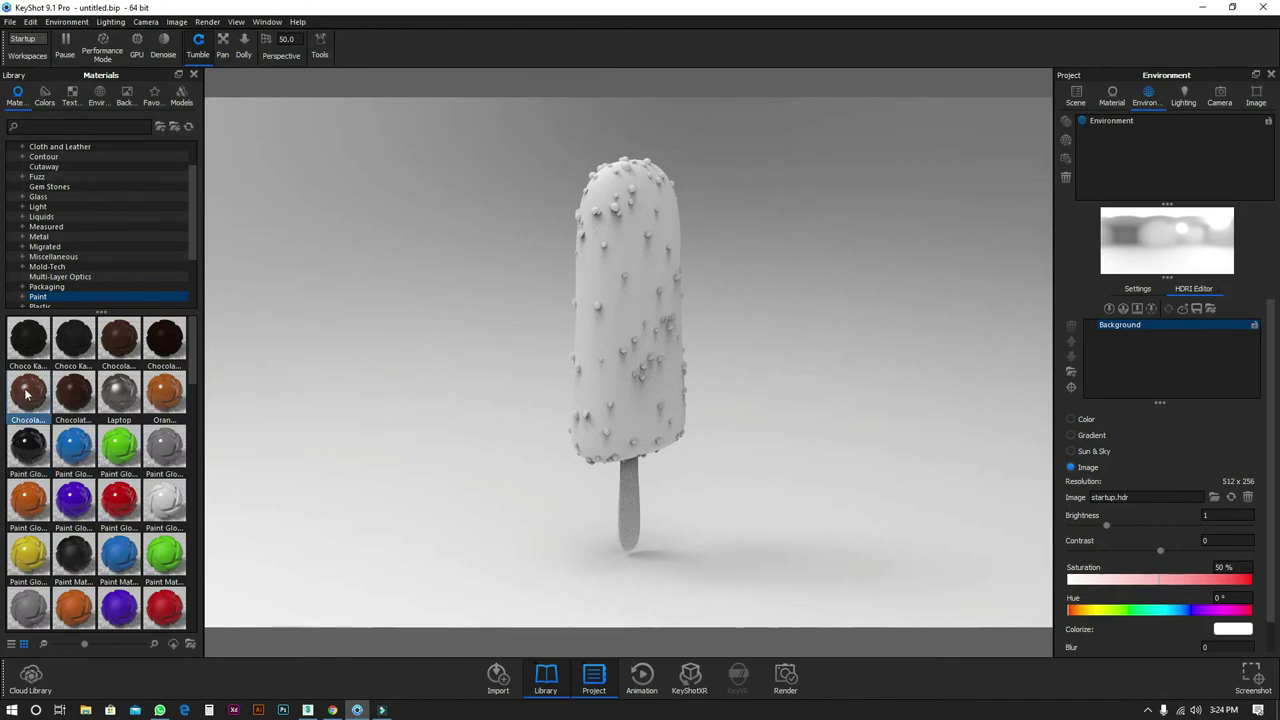
Step: Apply Chocolate to the popsicle and Orange to the nuts, then open Orange Lolly's properties
{"action": "left_click_drag", "start_coordinate": [26, 393], "coordinate": [594, 286]}
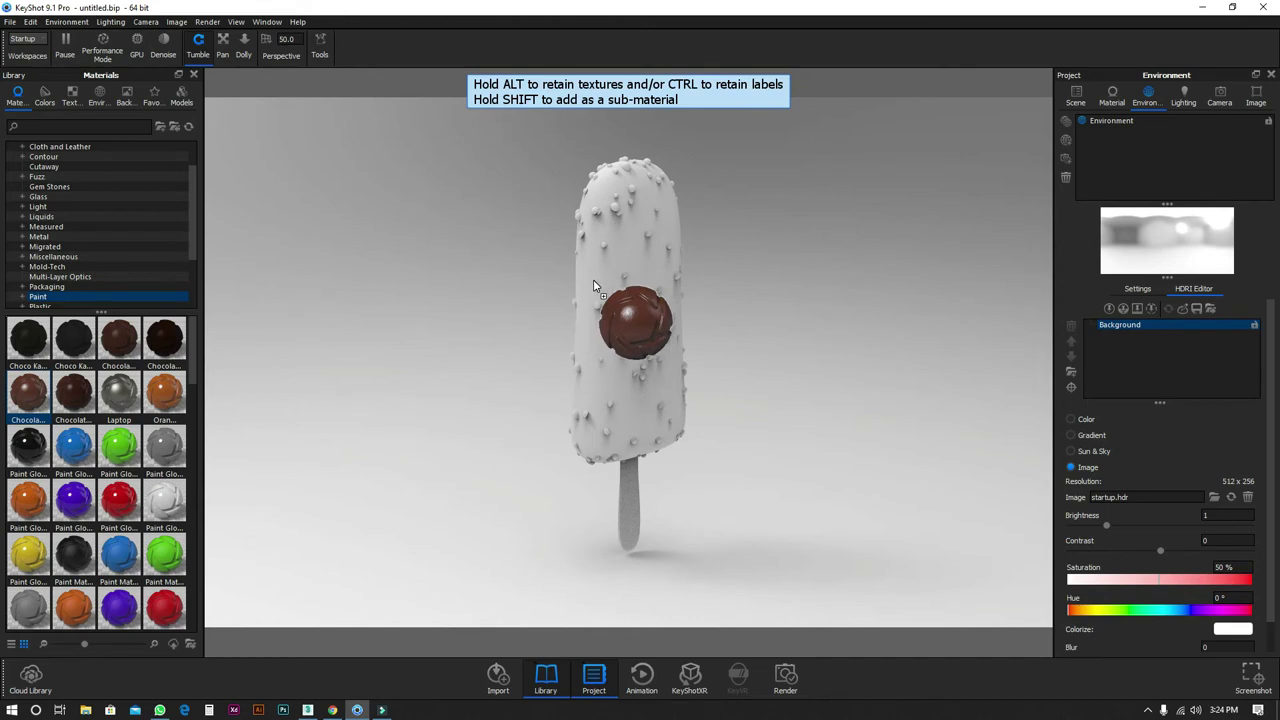
{"action": "scroll", "coordinate": [620, 296], "scroll_direction": "up", "scroll_amount": 3}
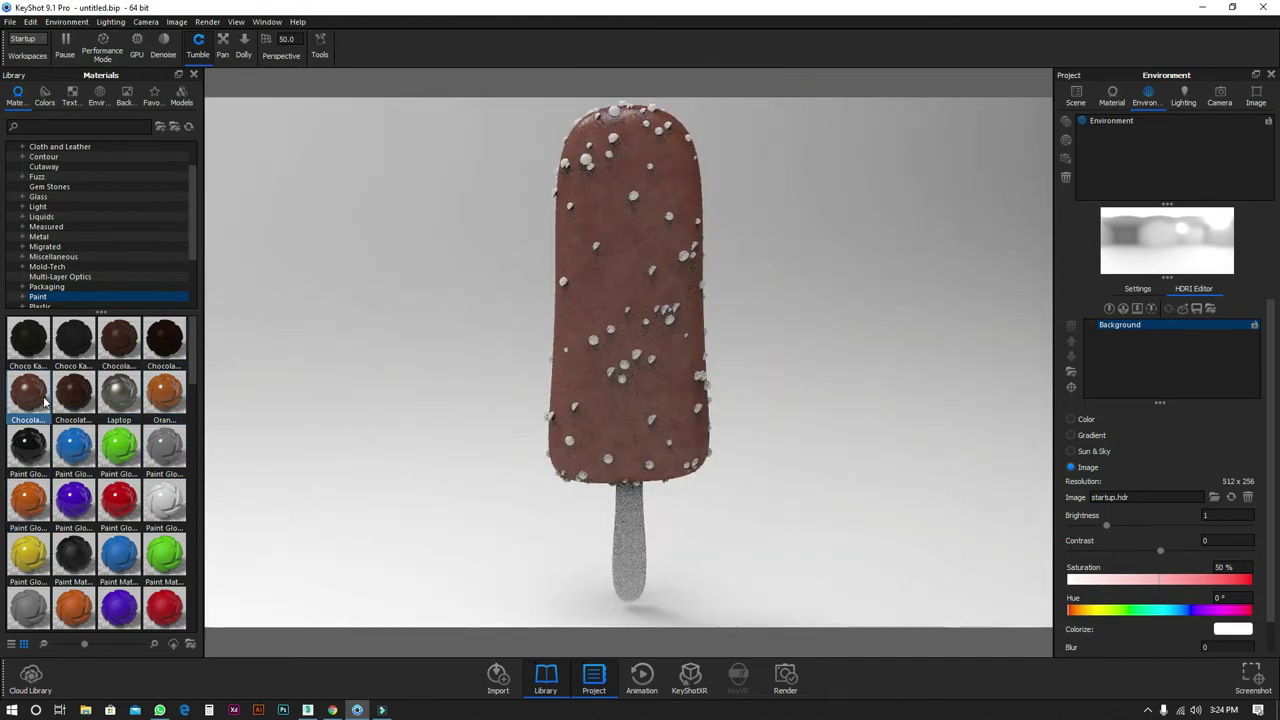
{"action": "left_click_drag", "start_coordinate": [170, 393], "coordinate": [589, 158]}
{"action": "right_click", "coordinate": [589, 158]}
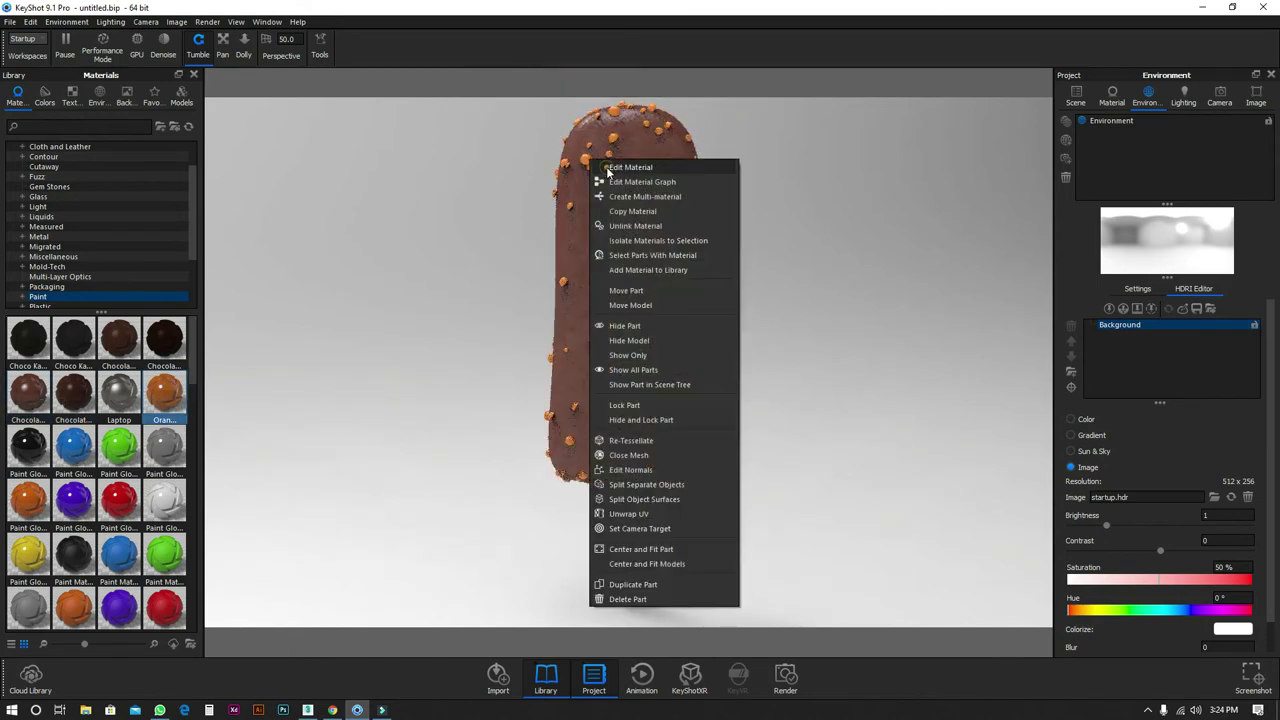
{"action": "left_click", "coordinate": [607, 170]}
{"action": "left_click", "coordinate": [1180, 187]}
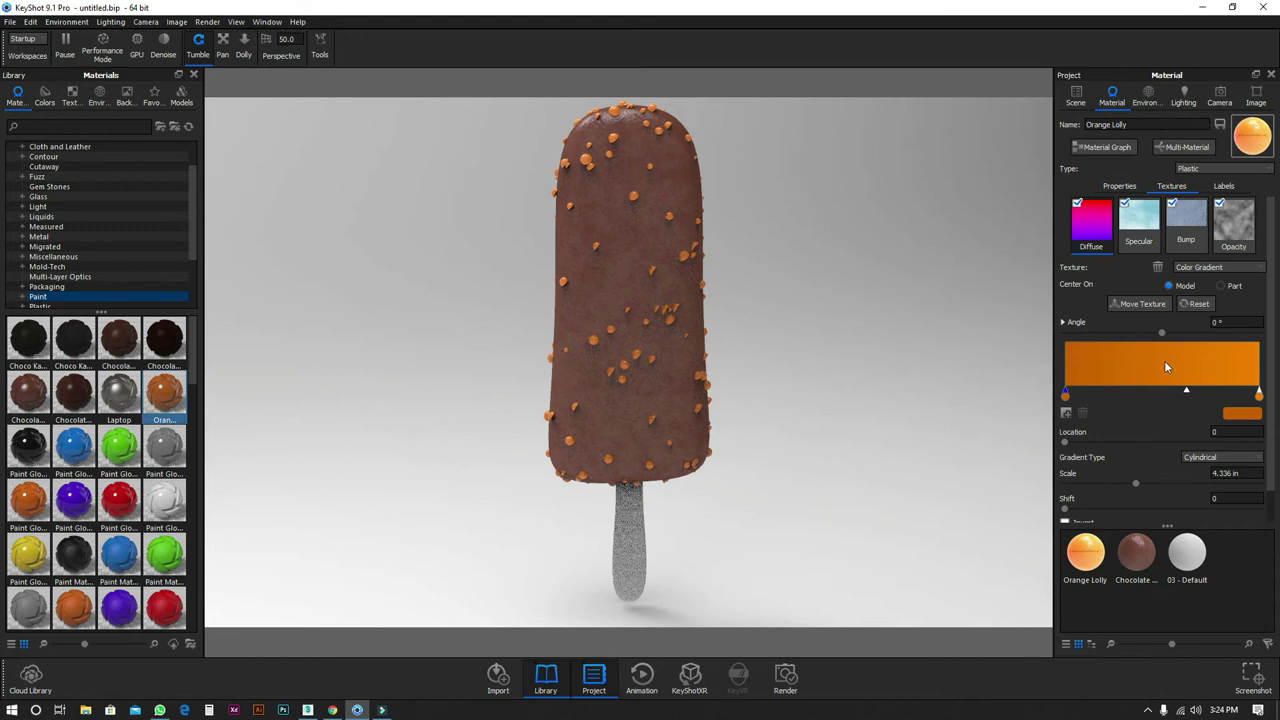
{"action": "left_click", "coordinate": [1127, 185]}
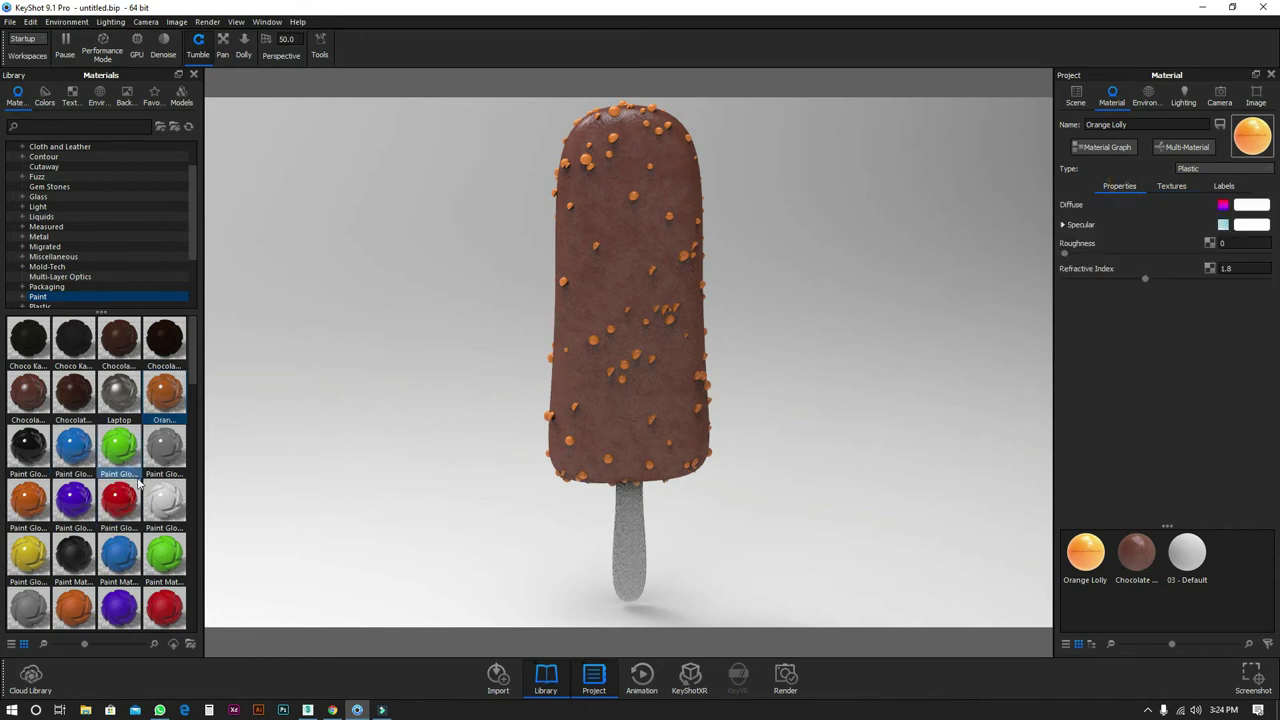
{"action": "scroll", "coordinate": [97, 568], "scroll_direction": "down", "scroll_amount": 2}
Step: Apply Paint Matte Orange to the nuts and lighten its colour to a peach tone
{"action": "left_click_drag", "start_coordinate": [74, 446], "coordinate": [628, 316]}
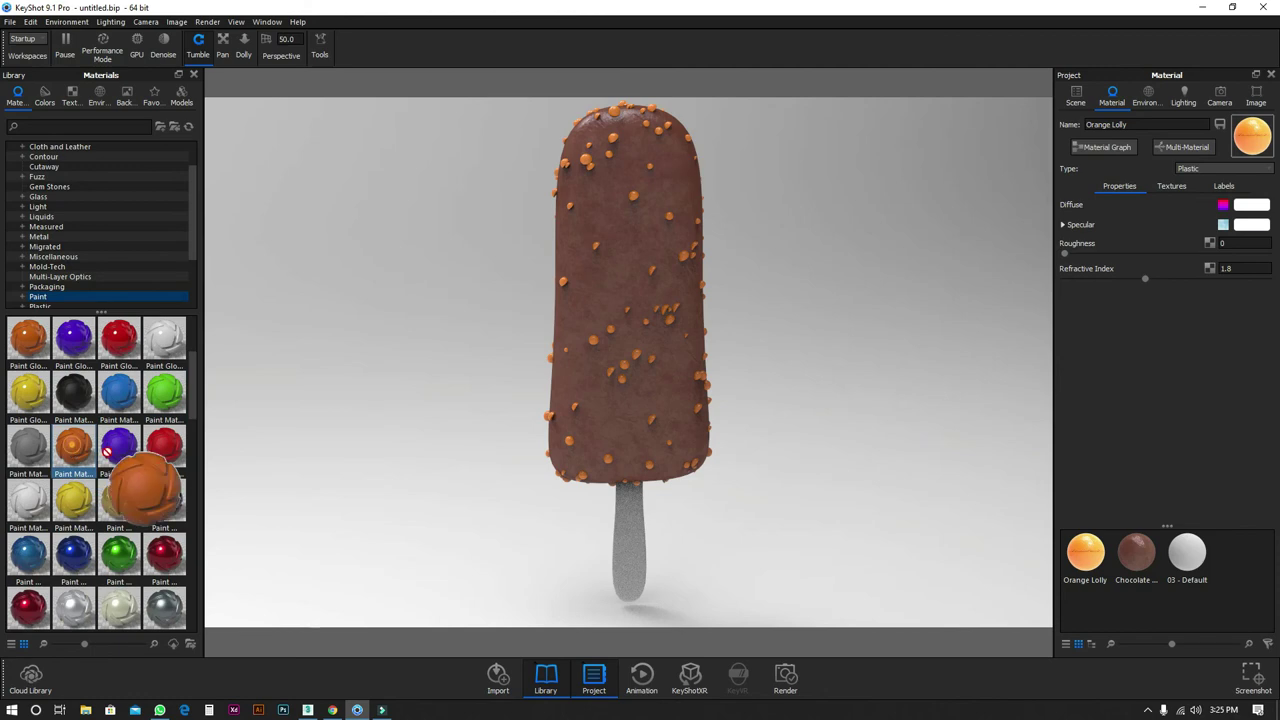
{"action": "right_click", "coordinate": [628, 316]}
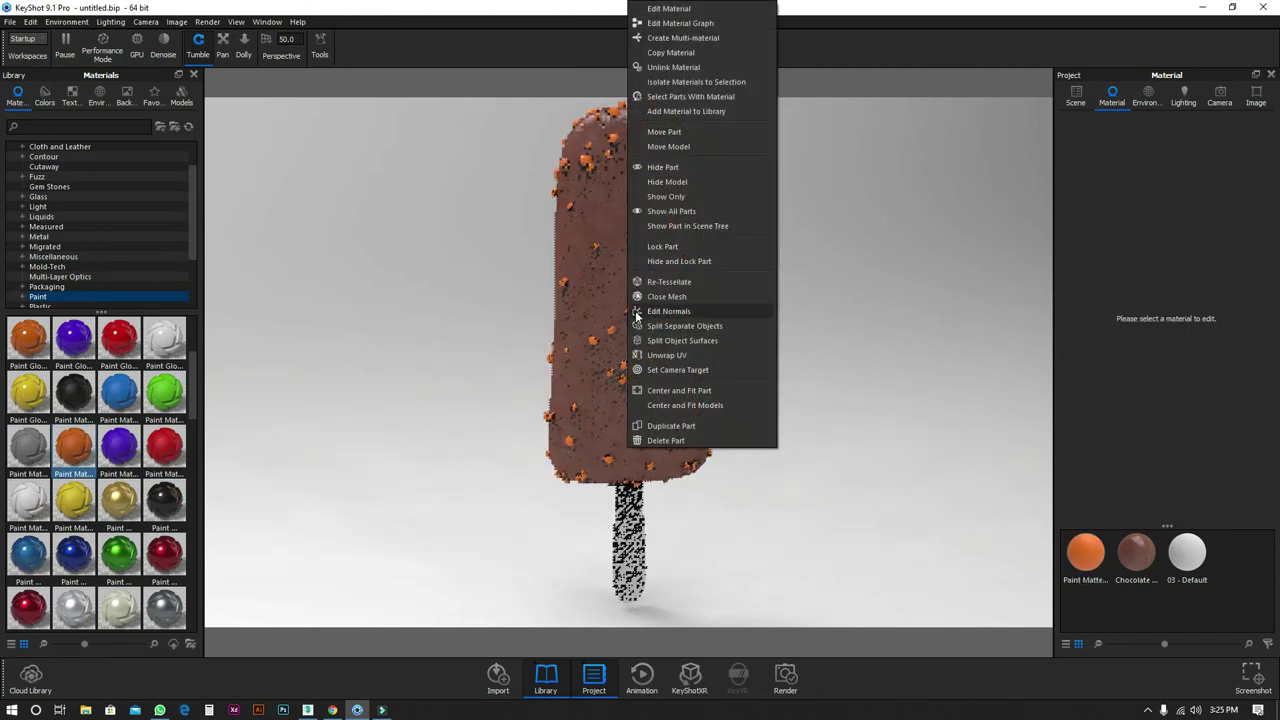
{"action": "left_click", "coordinate": [686, 9]}
{"action": "left_click", "coordinate": [1250, 206]}
{"action": "left_click_drag", "start_coordinate": [1154, 80], "coordinate": [1205, 86]}
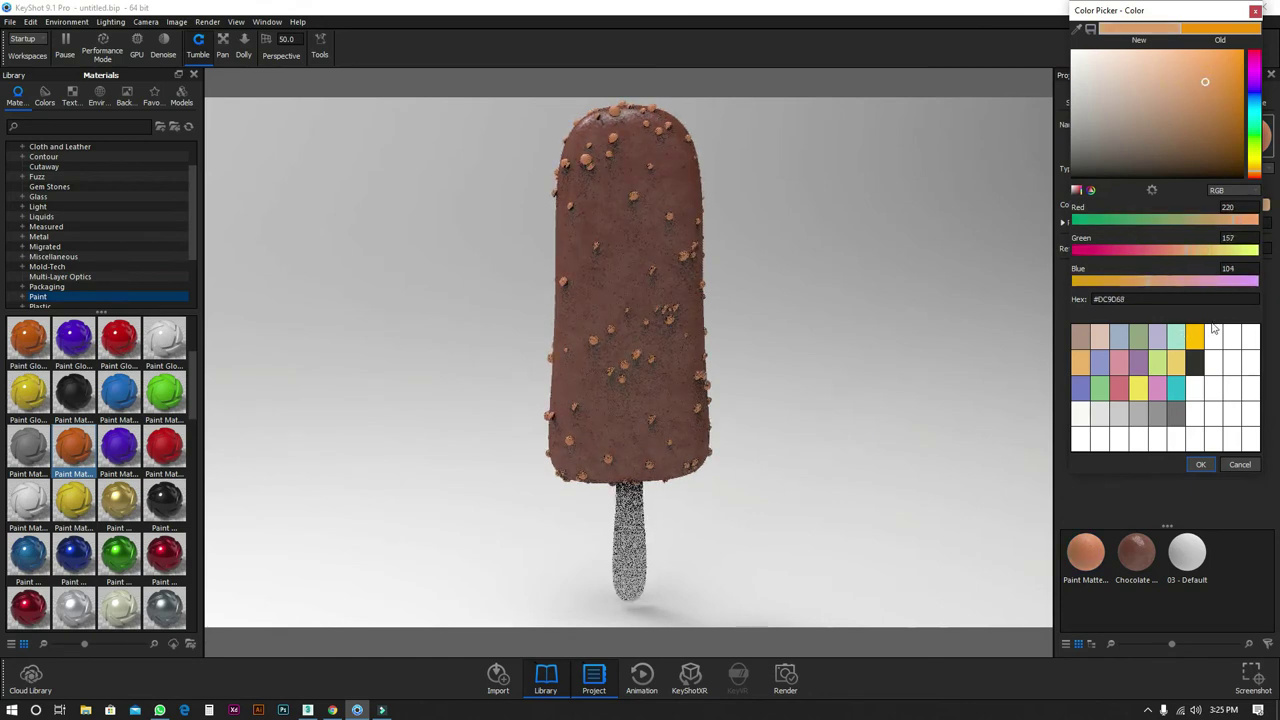
{"action": "left_click", "coordinate": [1200, 464]}
Step: Darken the Paint Matte Orange nut colour to a muted caramel orange
{"action": "left_click", "coordinate": [1062, 223]}
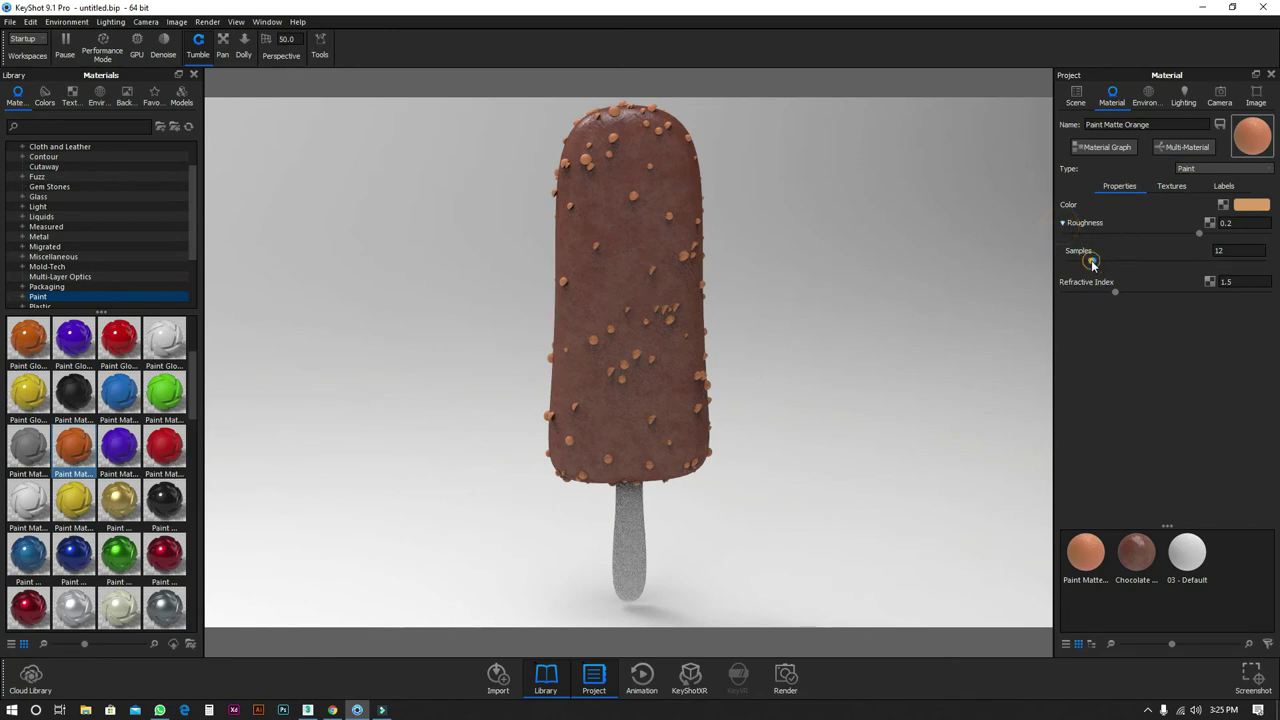
{"action": "left_click", "coordinate": [1062, 223]}
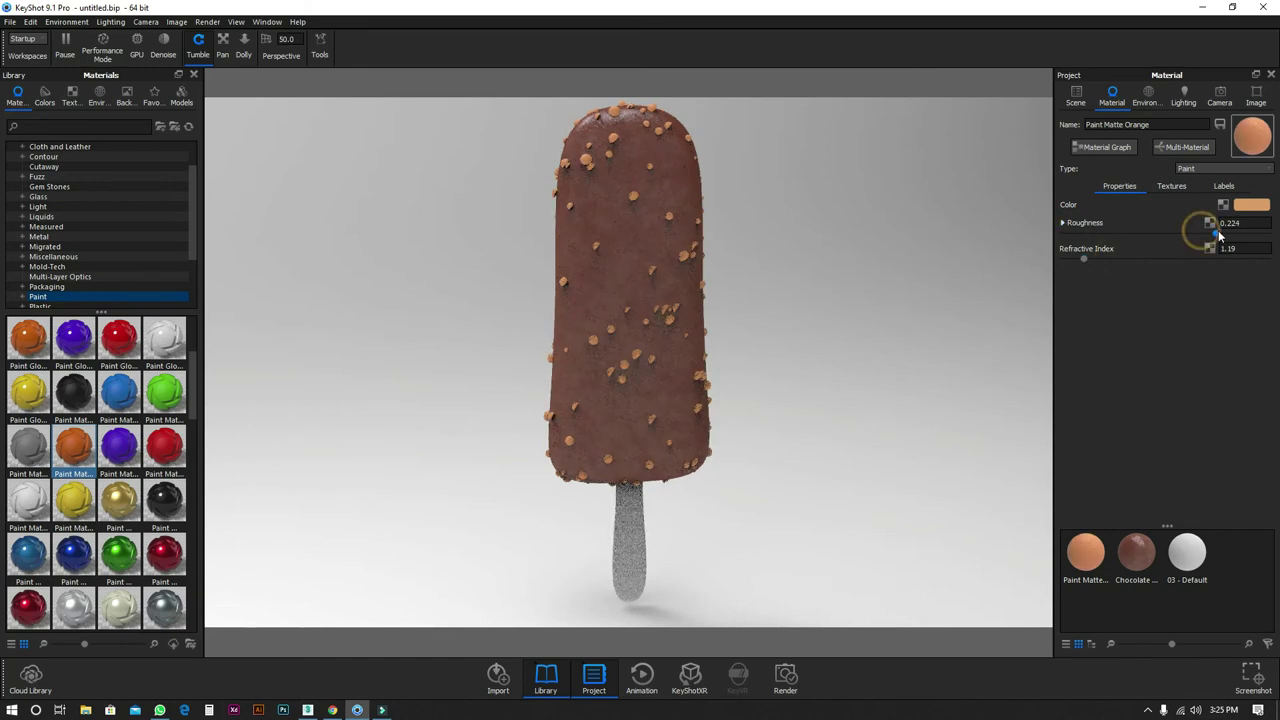
{"action": "left_click", "coordinate": [1262, 204]}
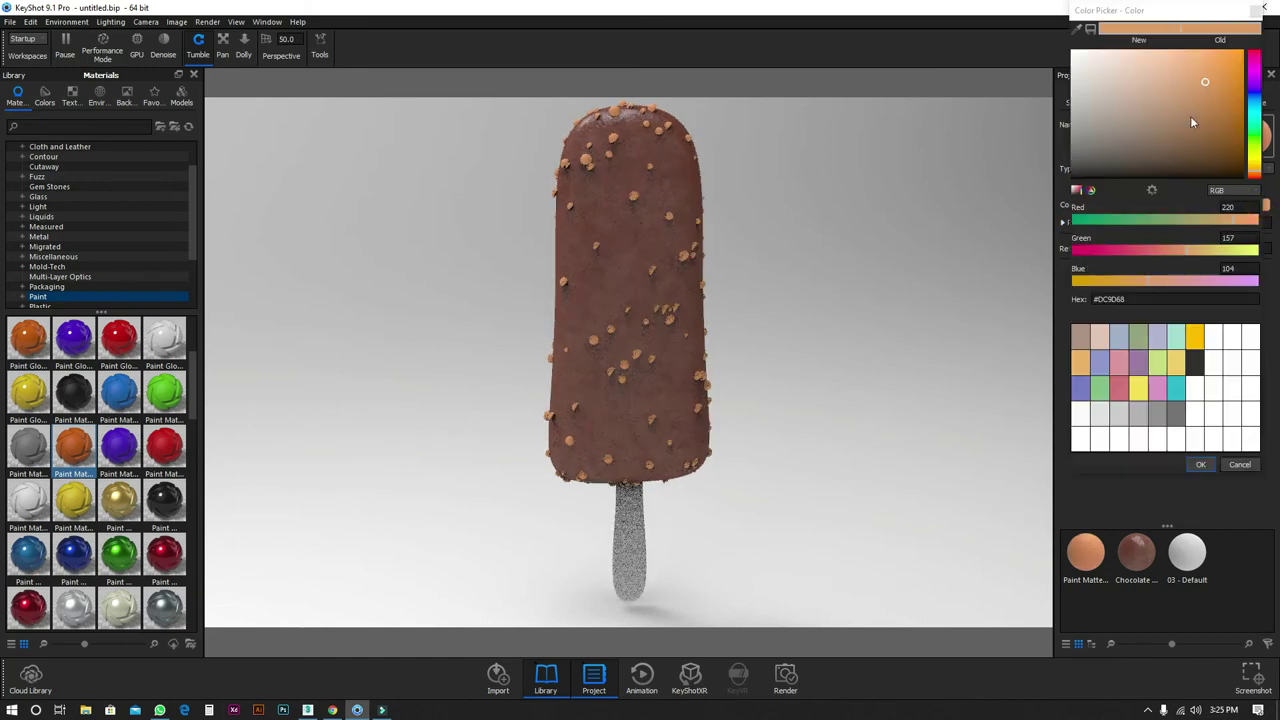
{"action": "left_click", "coordinate": [1231, 113]}
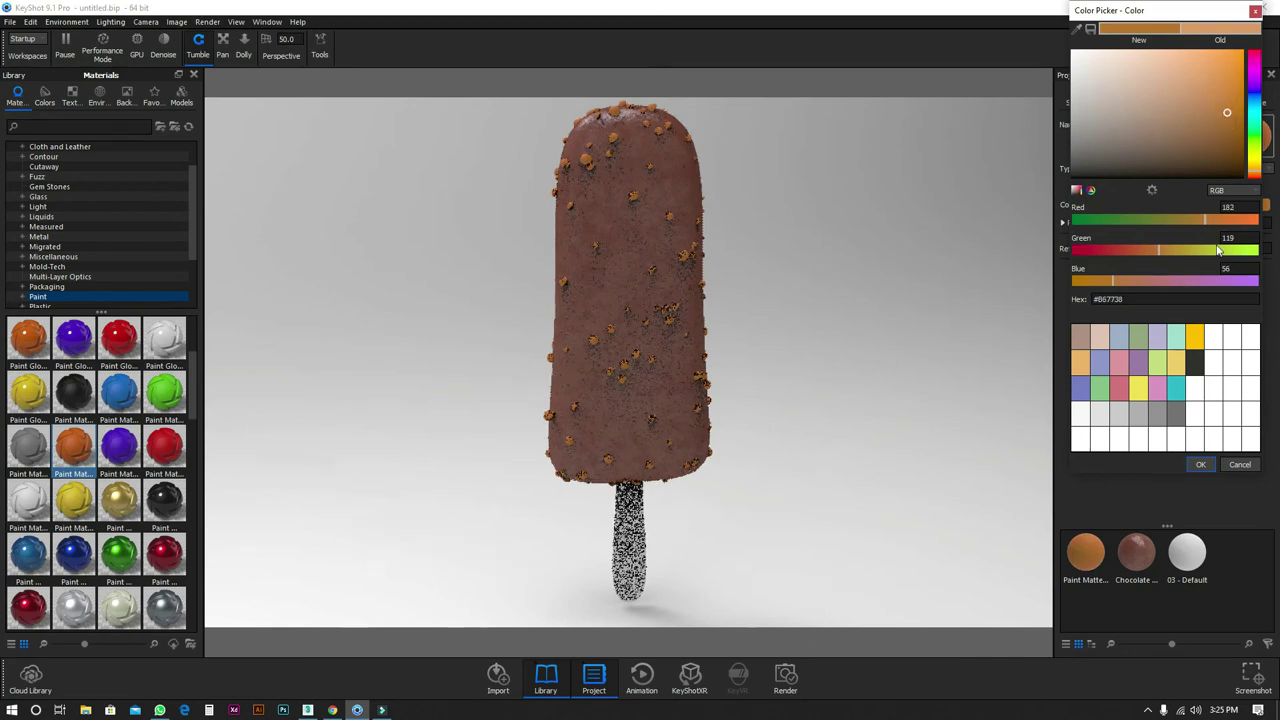
{"action": "left_click", "coordinate": [1201, 464]}
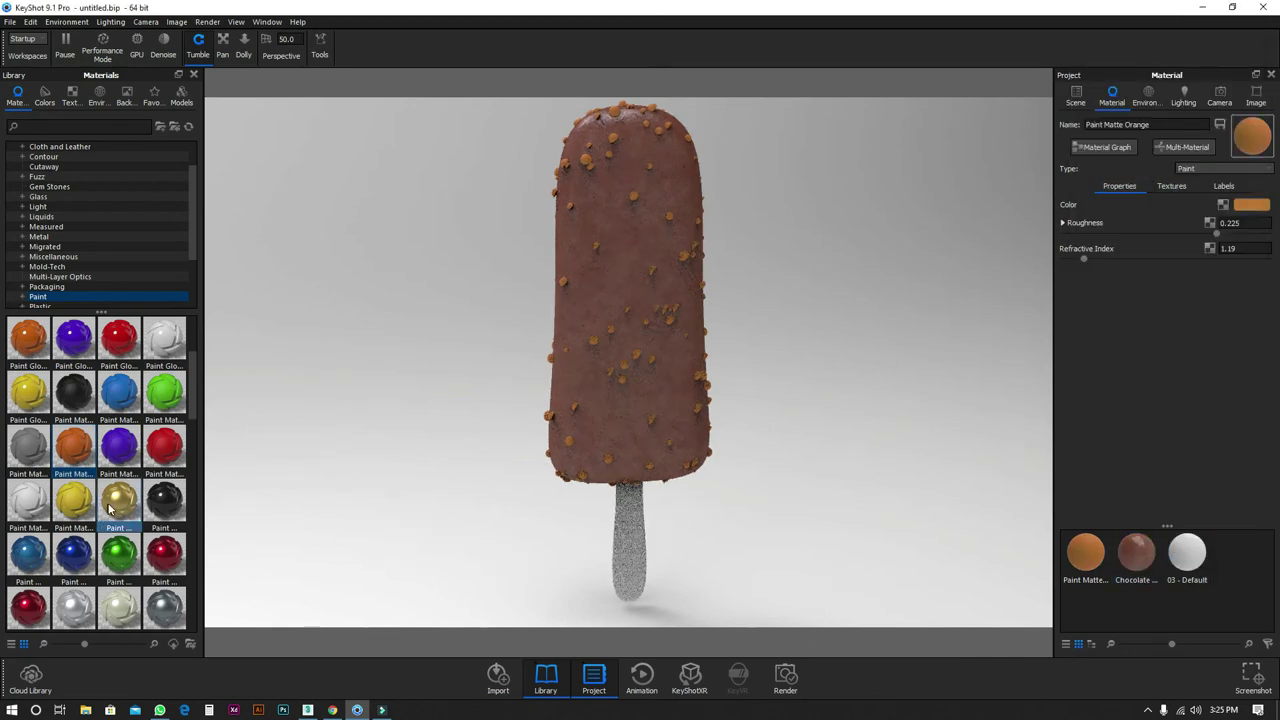
{"action": "scroll", "coordinate": [57, 283], "scroll_direction": "down", "scroll_amount": 3}
{"action": "left_click", "coordinate": [55, 287]}
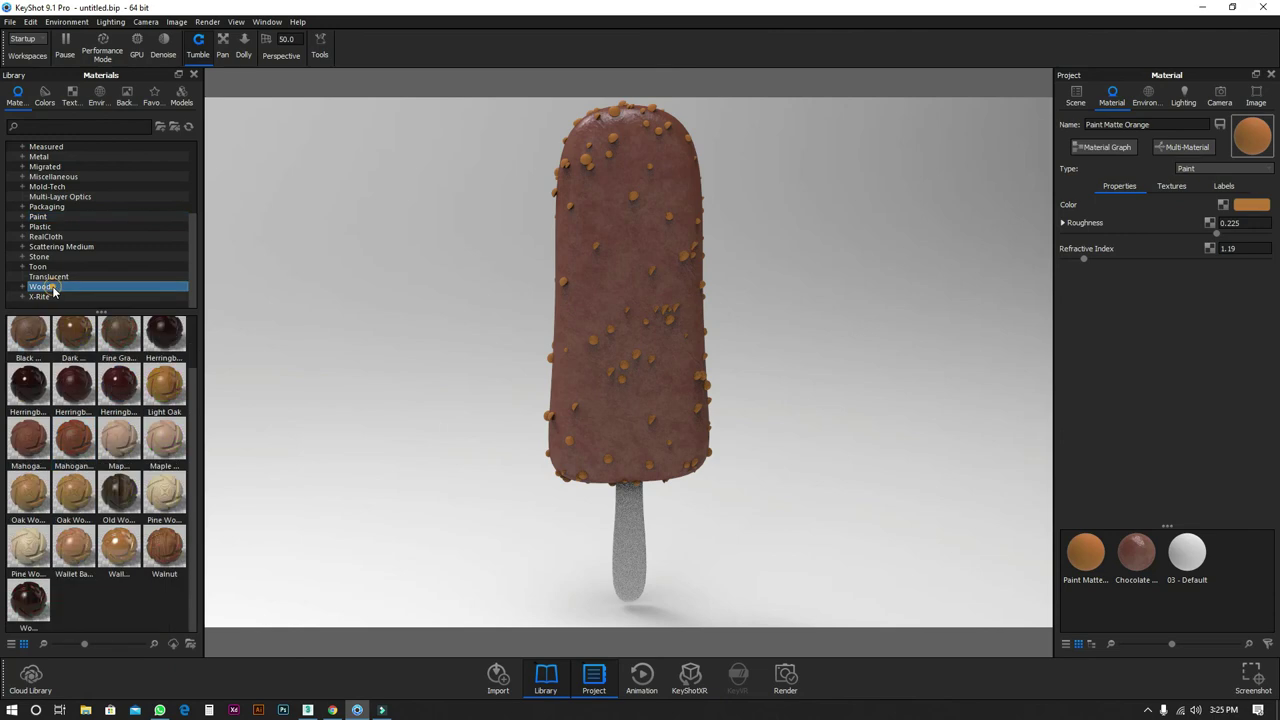
Step: Give the stick a Walnut wood finish in place of Pine Wood, and load Conference_Room_3k lighting
{"action": "left_click_drag", "start_coordinate": [37, 540], "coordinate": [632, 545]}
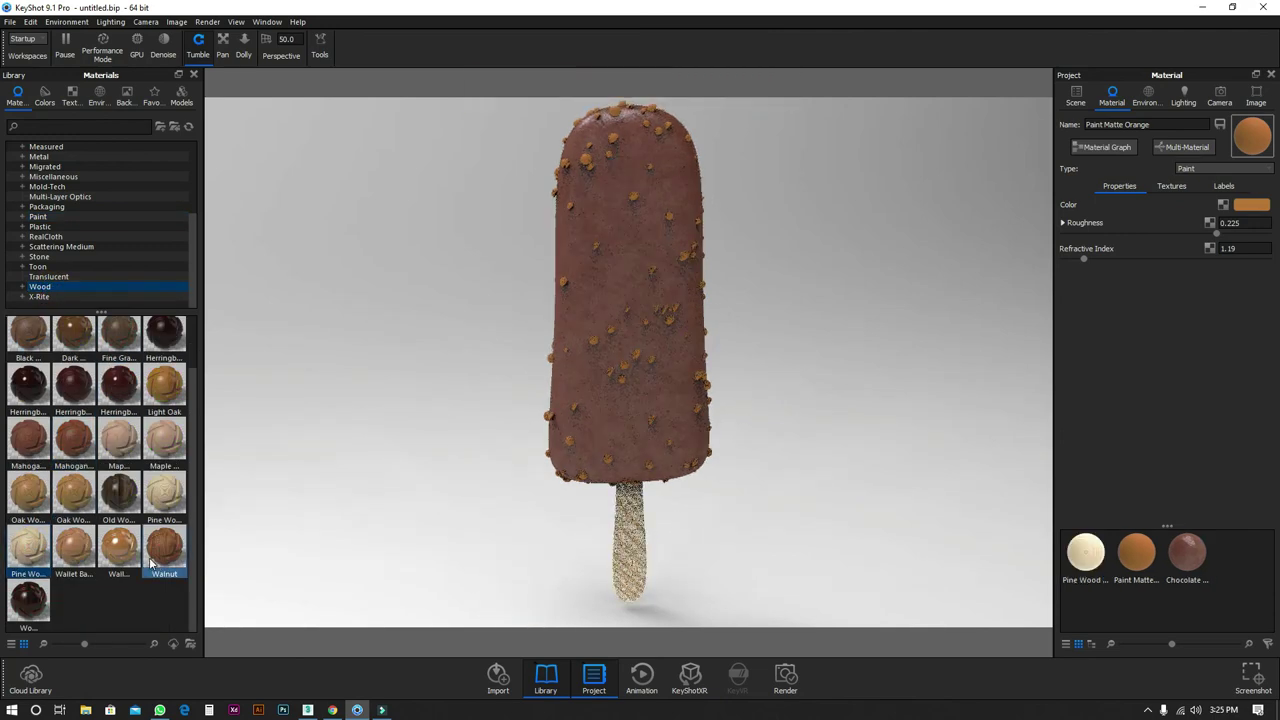
{"action": "left_click_drag", "start_coordinate": [164, 548], "coordinate": [630, 540]}
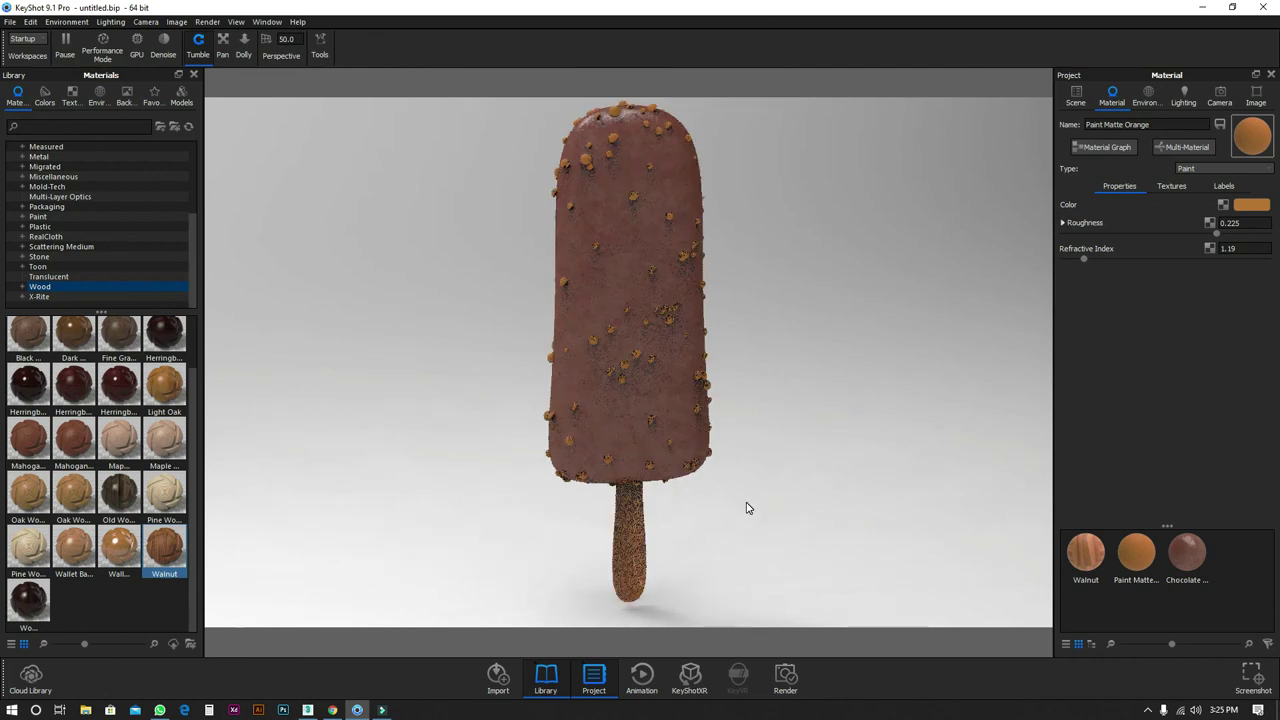
{"action": "scroll", "coordinate": [780, 315], "scroll_direction": "down", "scroll_amount": 3}
{"action": "left_click", "coordinate": [98, 92]}
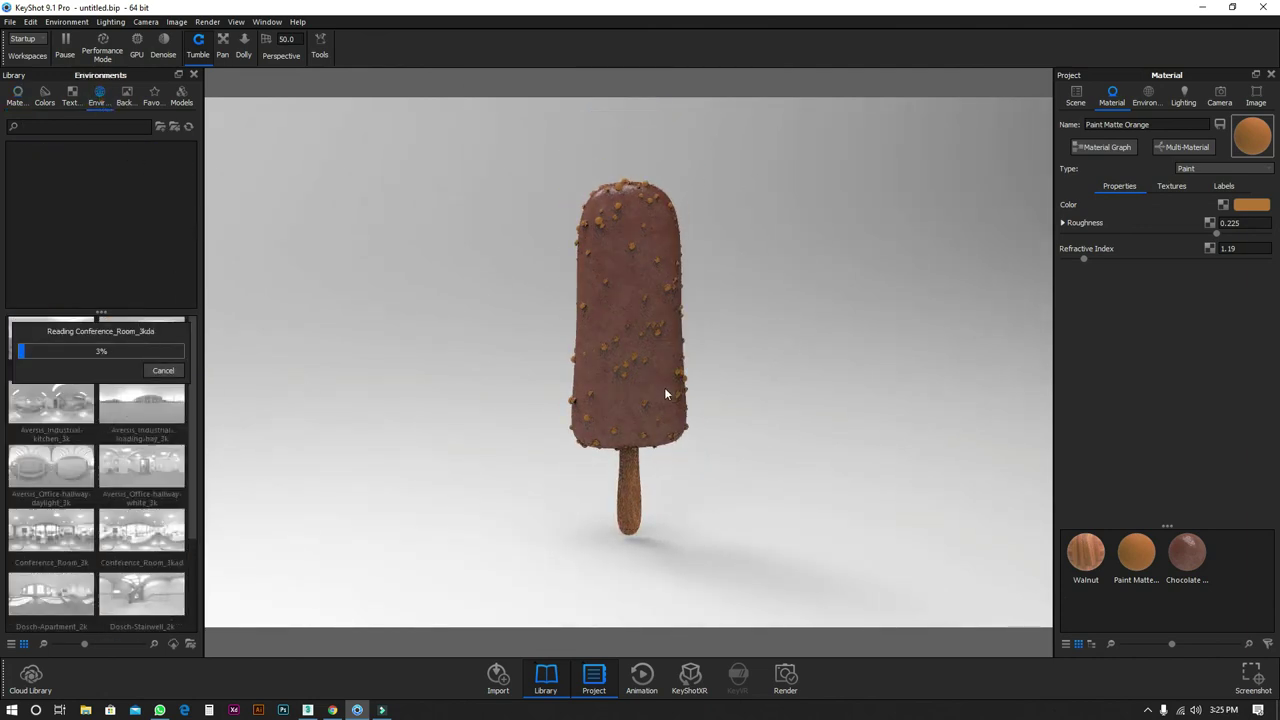
{"action": "scroll", "coordinate": [664, 385], "scroll_direction": "up", "scroll_amount": 2}
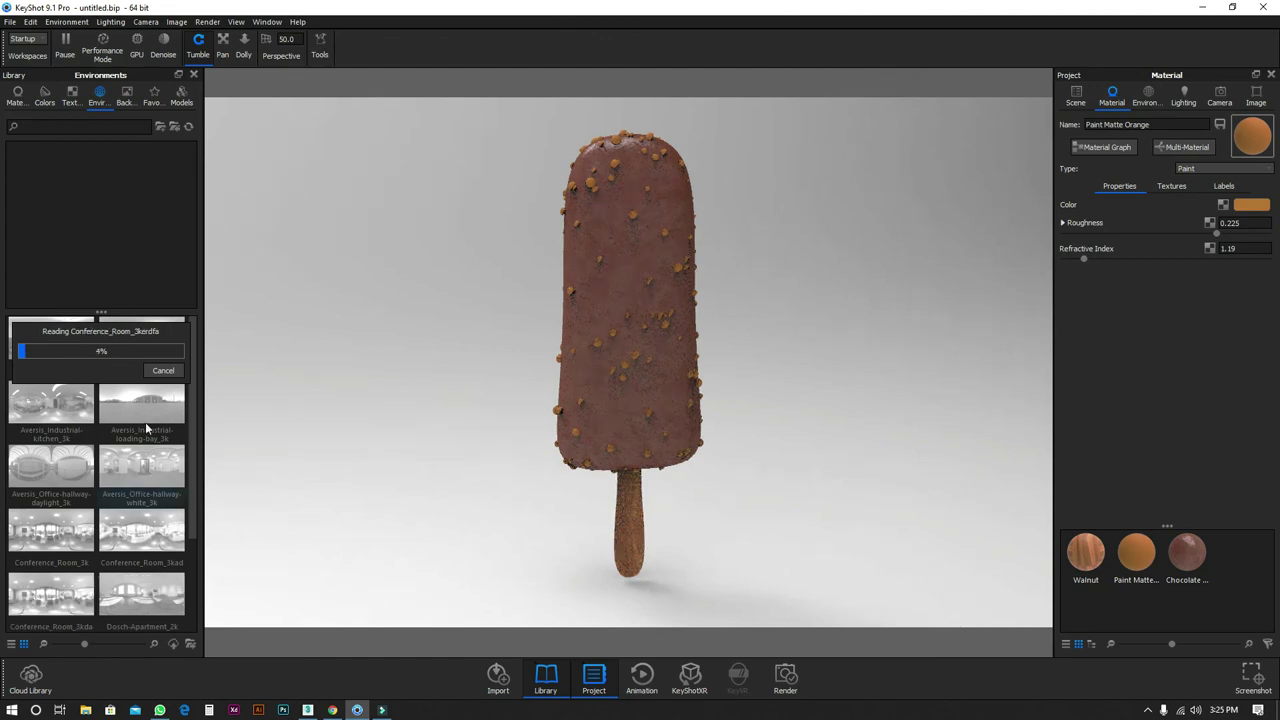